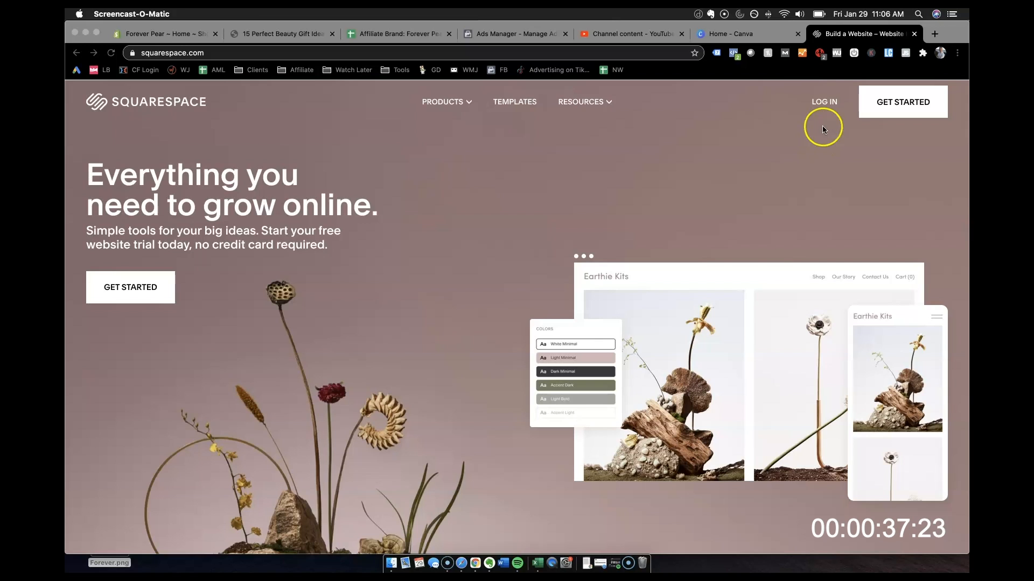
left_click(818, 123)
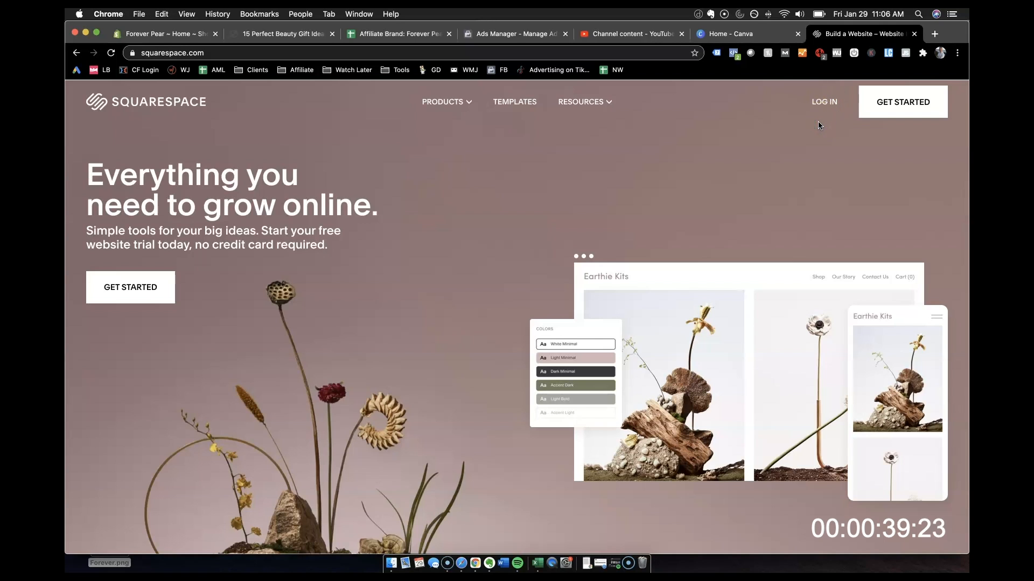
left_click(819, 117)
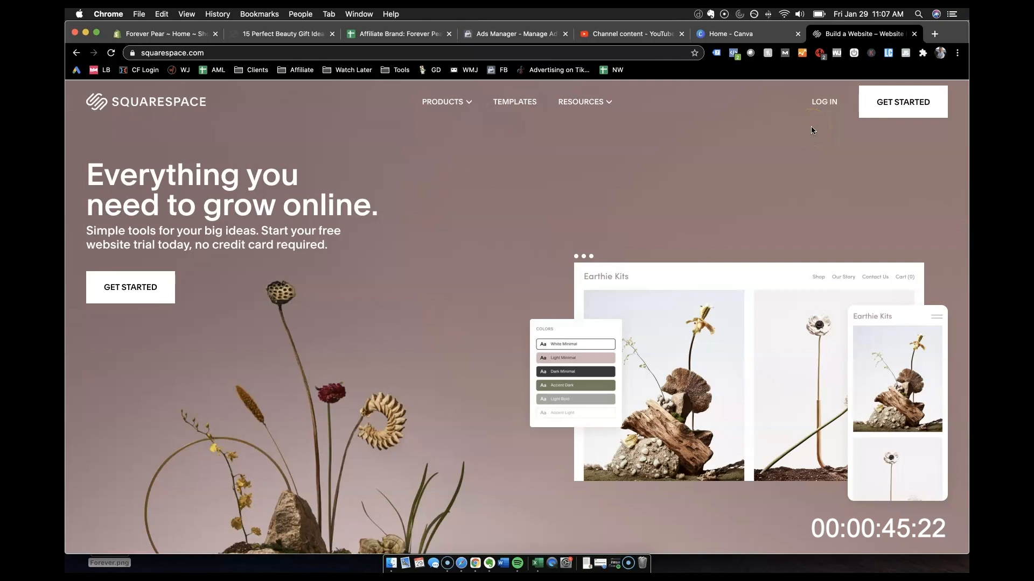
left_click(825, 105)
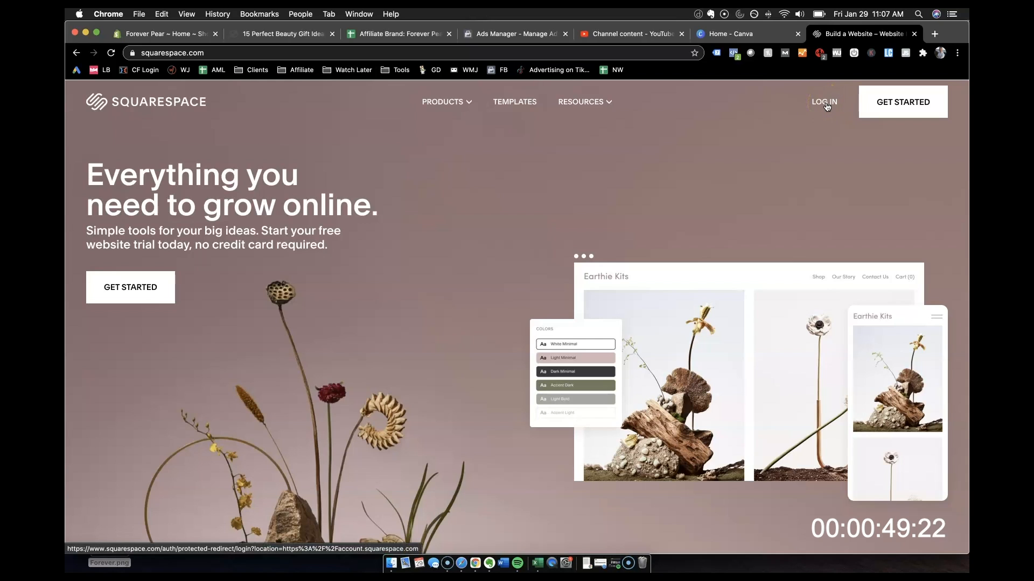
Step: Get started with a new website and describe what the site is about as "fashion"
left_click(921, 104)
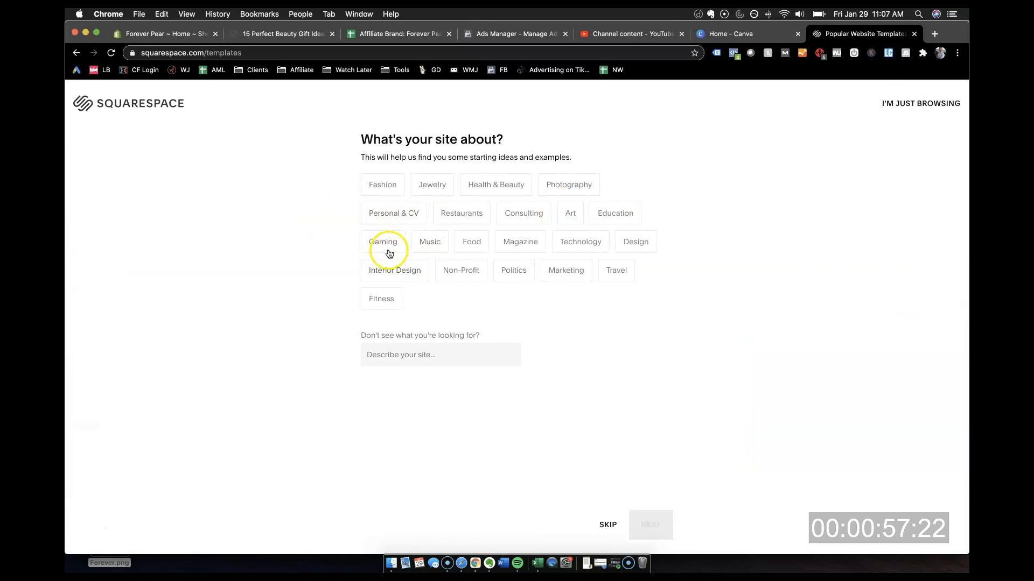
left_click(575, 277)
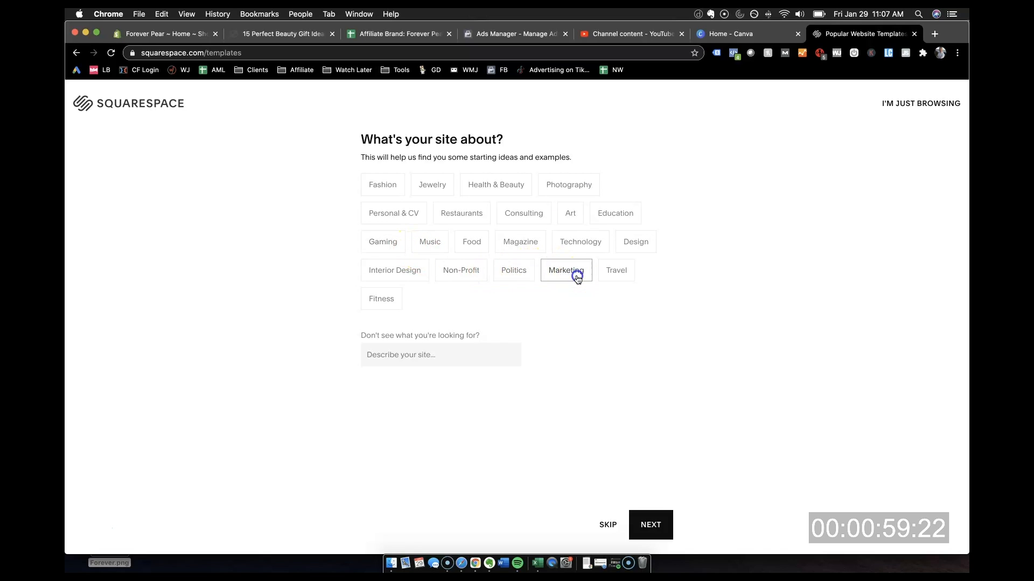
left_click(465, 355)
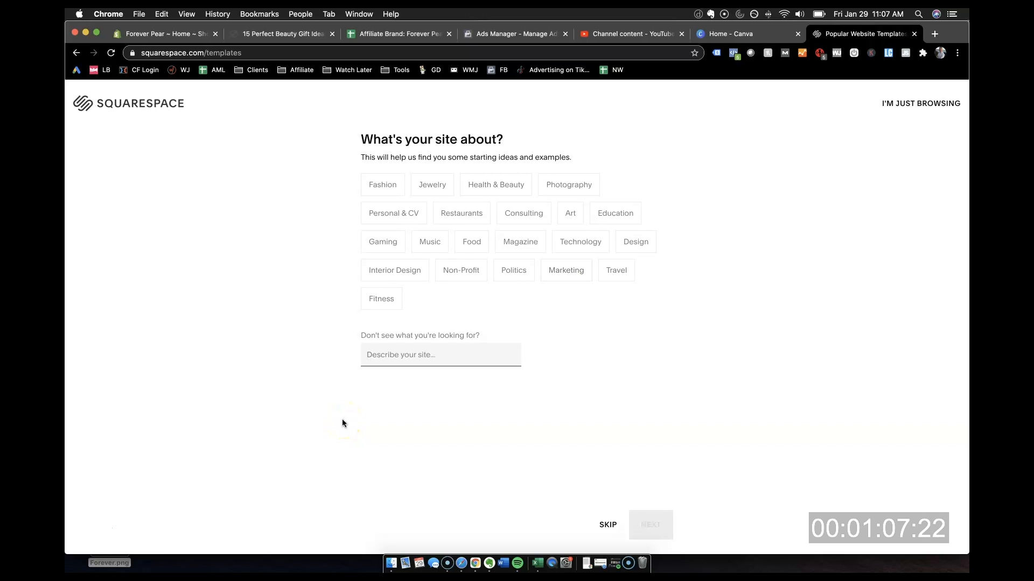
type("fashion")
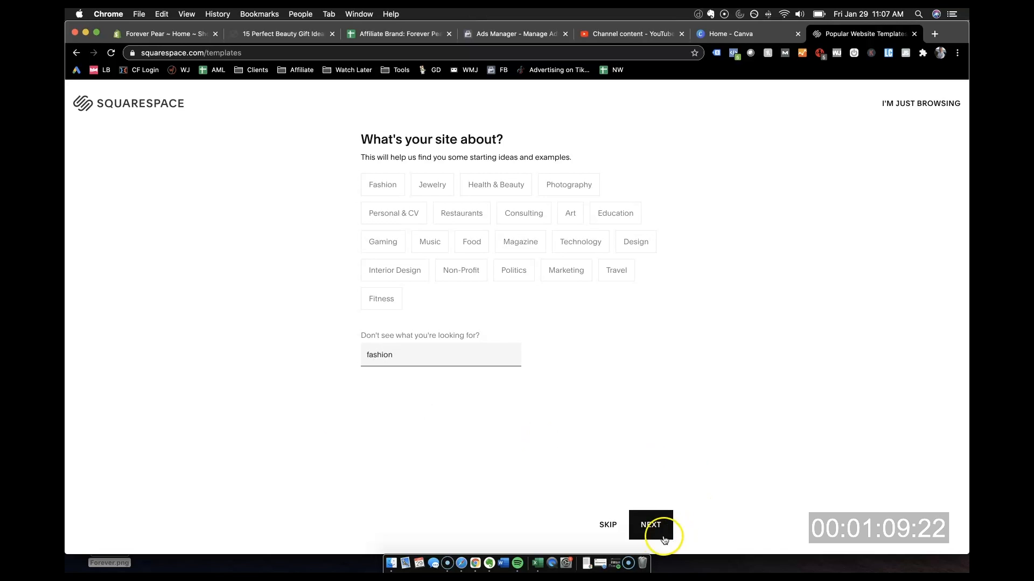
left_click(654, 527)
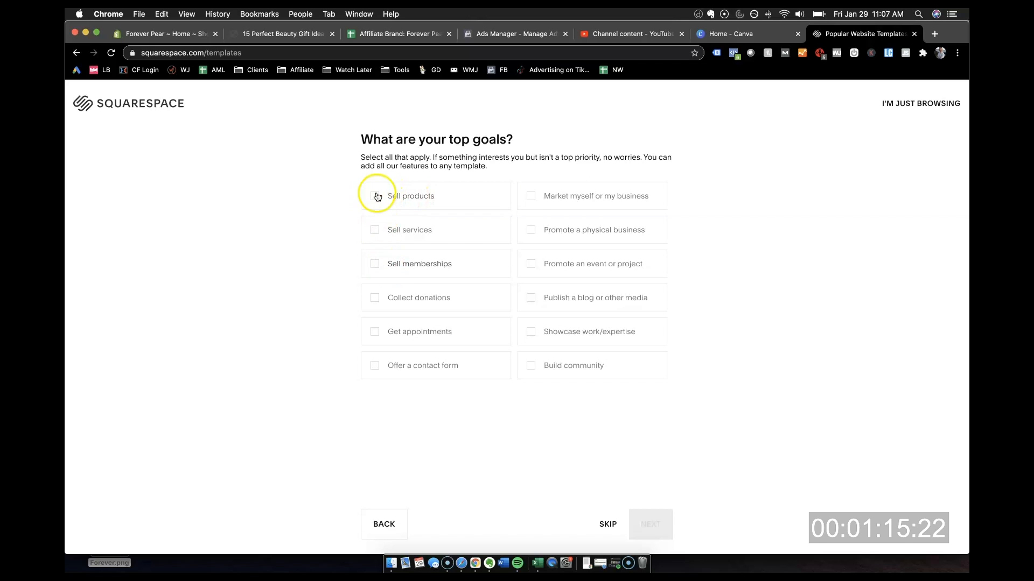
Step: Choose "Sell products" as the top goal and "Collecting inspiration" as the process stage, and finish the questionnaire
left_click(375, 196)
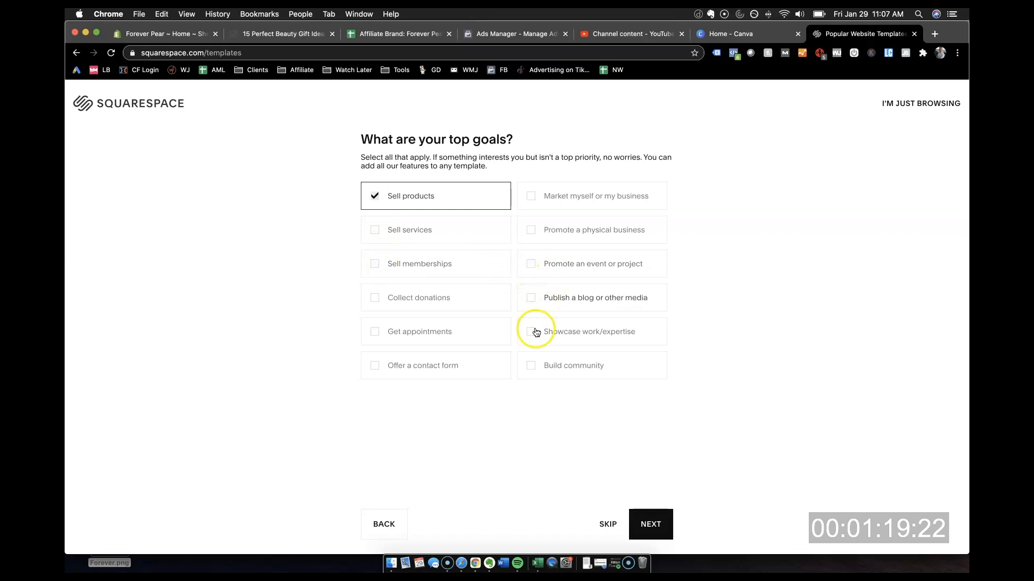
left_click(651, 525)
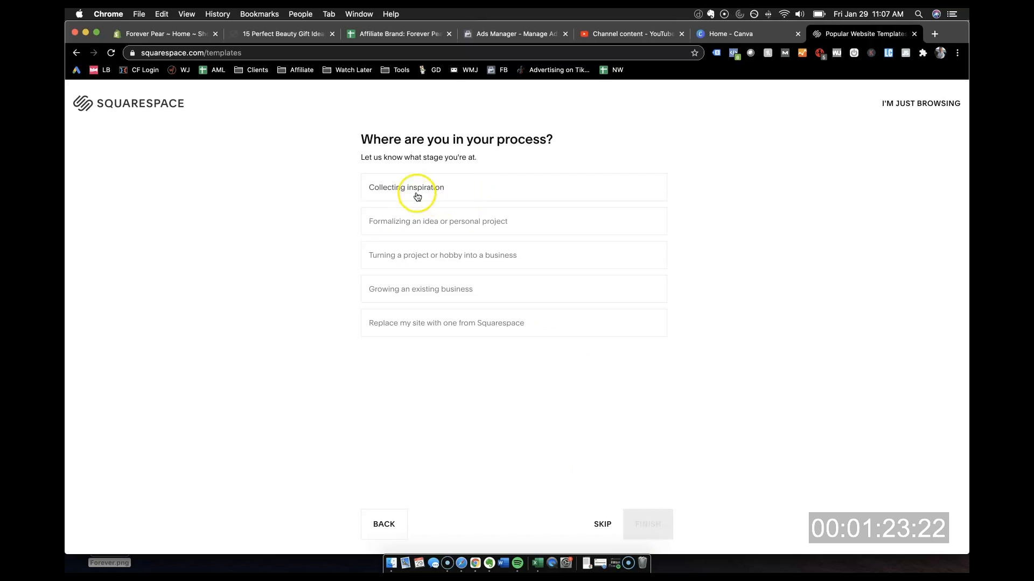
left_click(413, 189)
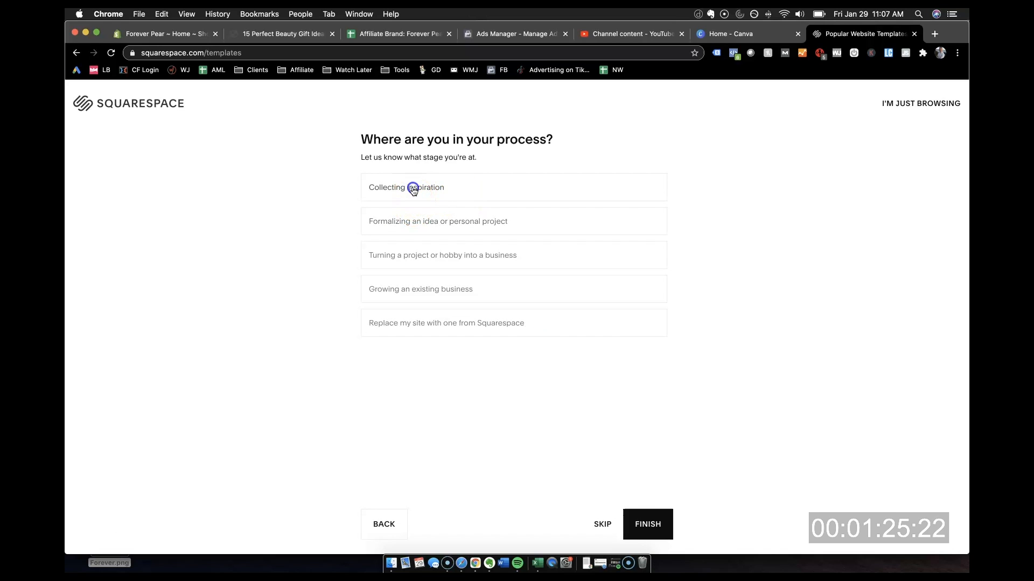
left_click(648, 524)
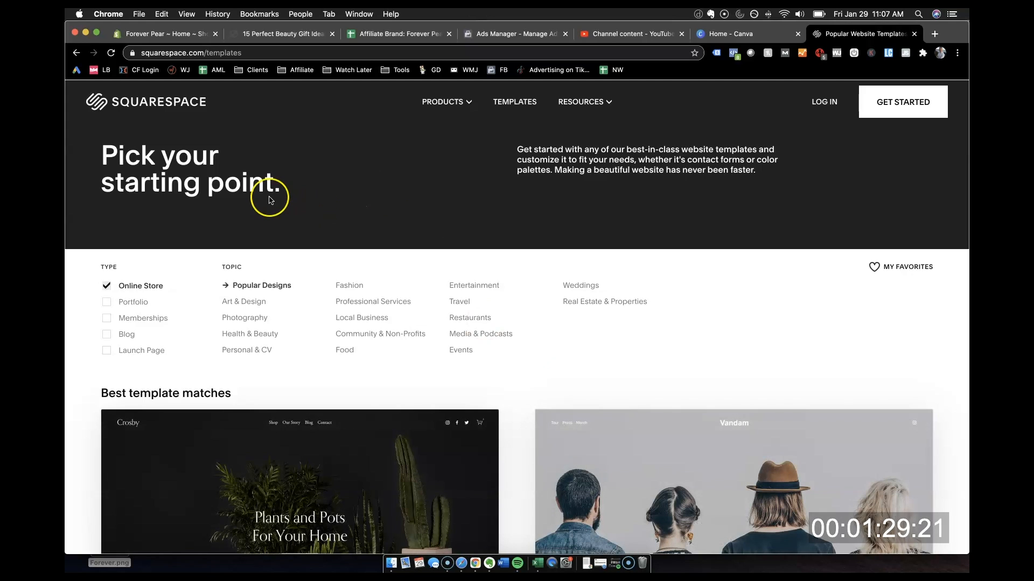
Step: Look through the best-matching online store templates among the popular designs
scroll(271, 200, "down", 3)
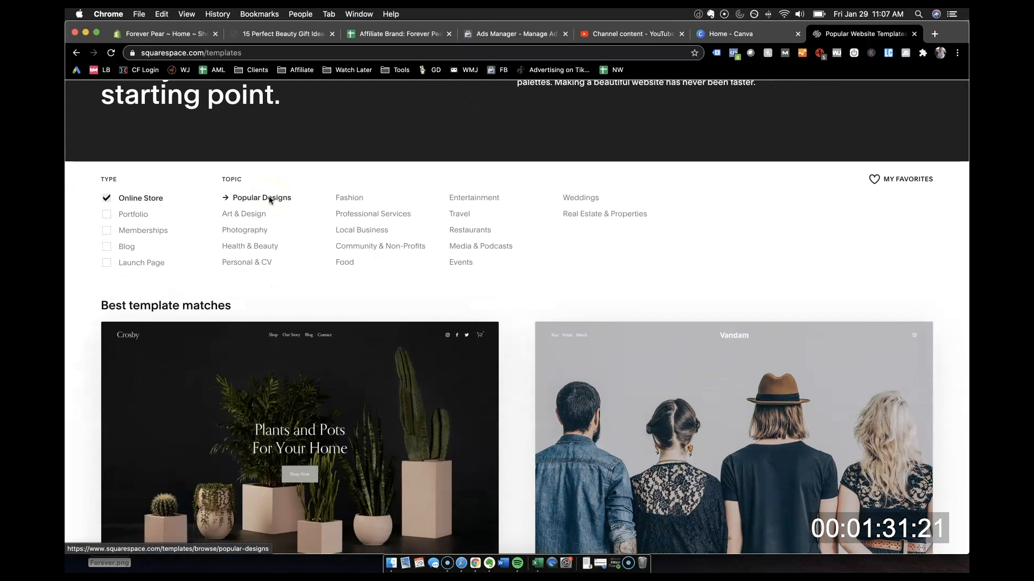
scroll(269, 200, "up", 3)
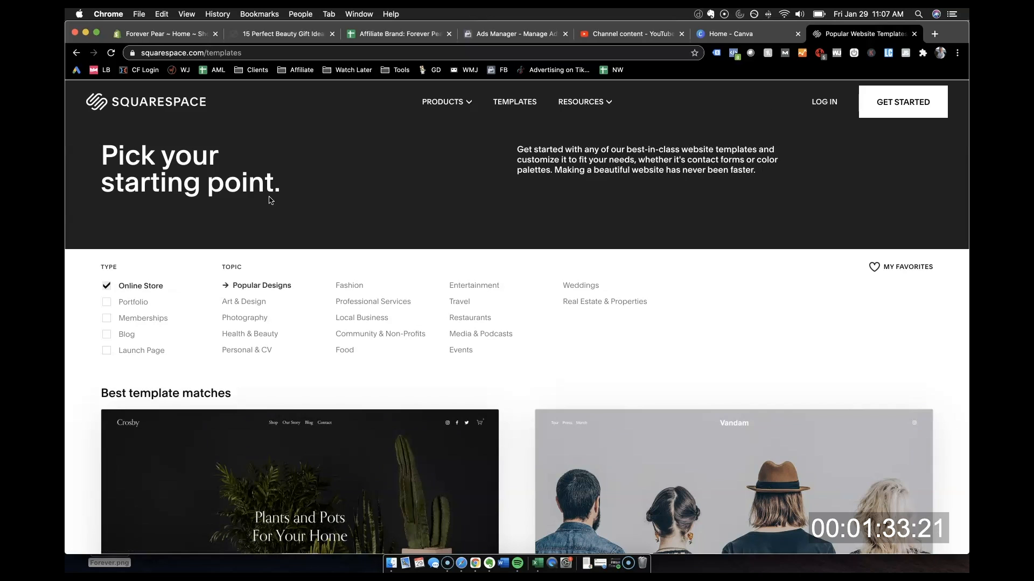
left_click(302, 143)
left_click(328, 182)
scroll(328, 185, "down", 3)
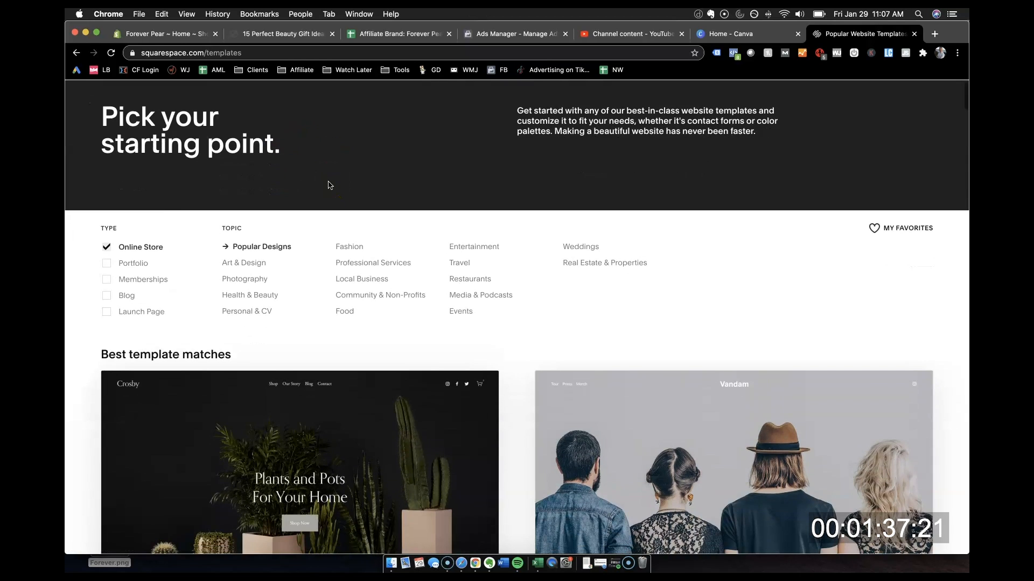
scroll(345, 185, "down", 3)
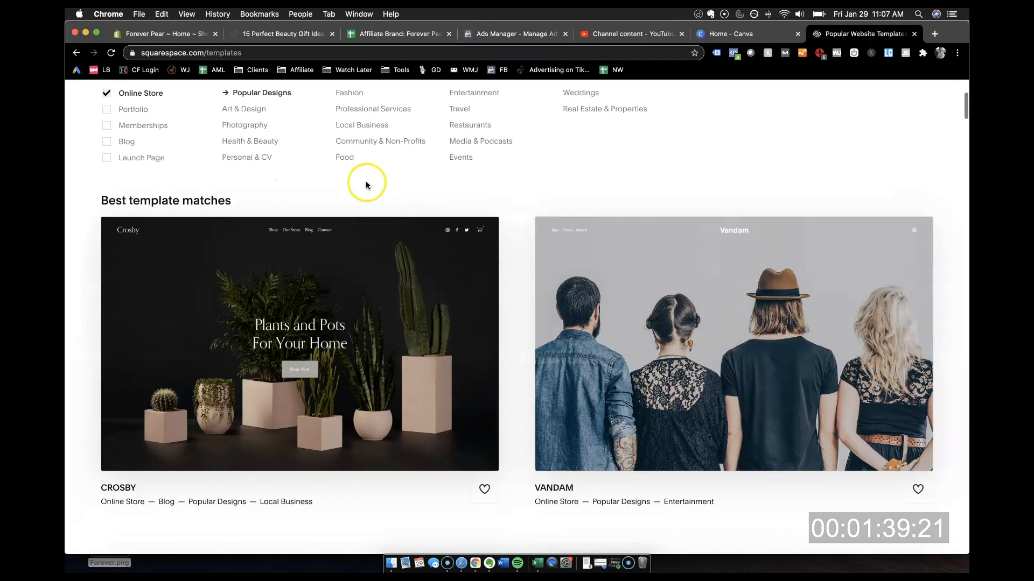
mouse_move(600, 233)
scroll(601, 239, "down", 4)
scroll(602, 238, "down", 1)
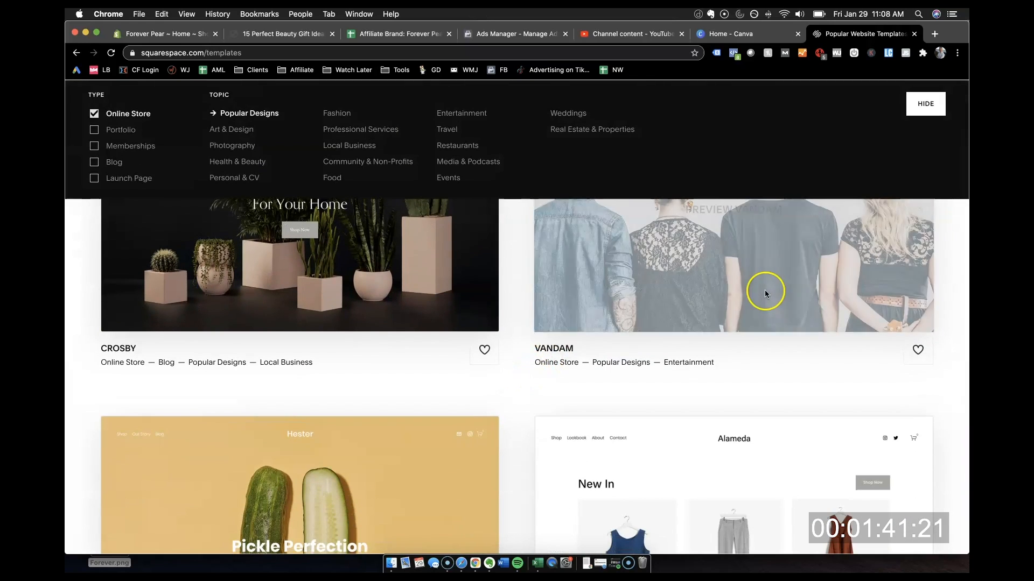
scroll(542, 392, "down", 15)
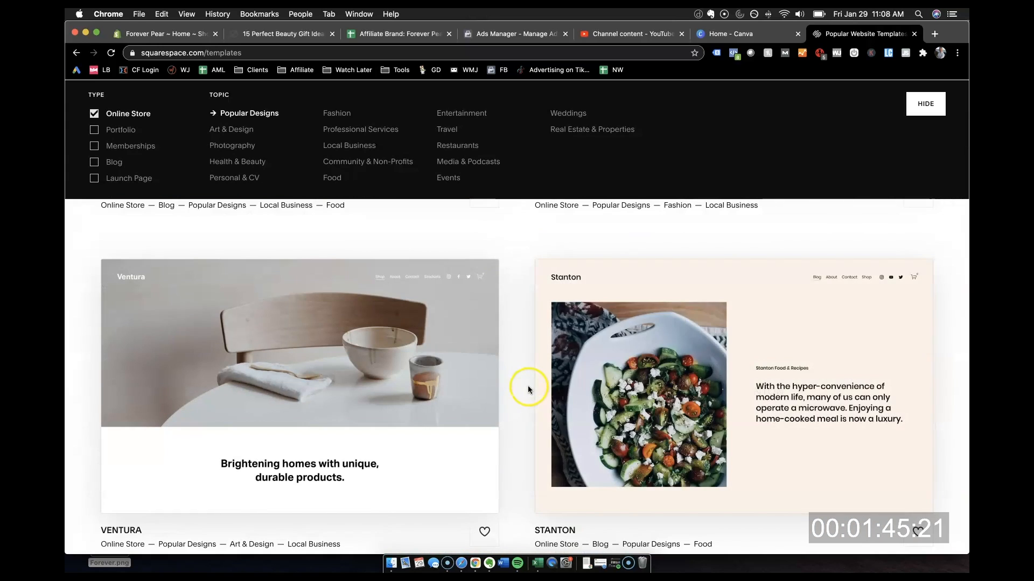
scroll(527, 391, "down", 5)
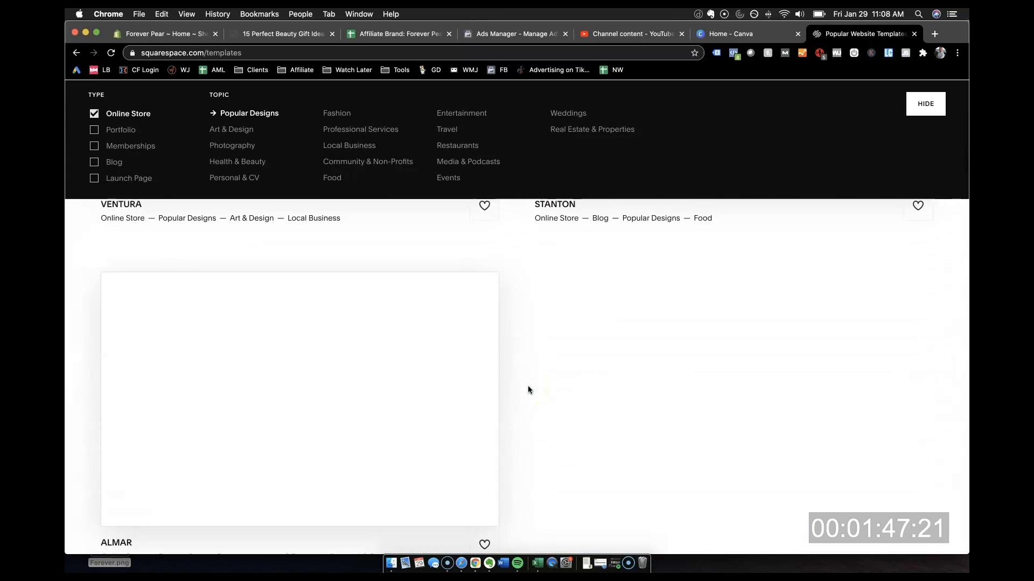
scroll(528, 391, "up", 15)
scroll(527, 391, "up", 10)
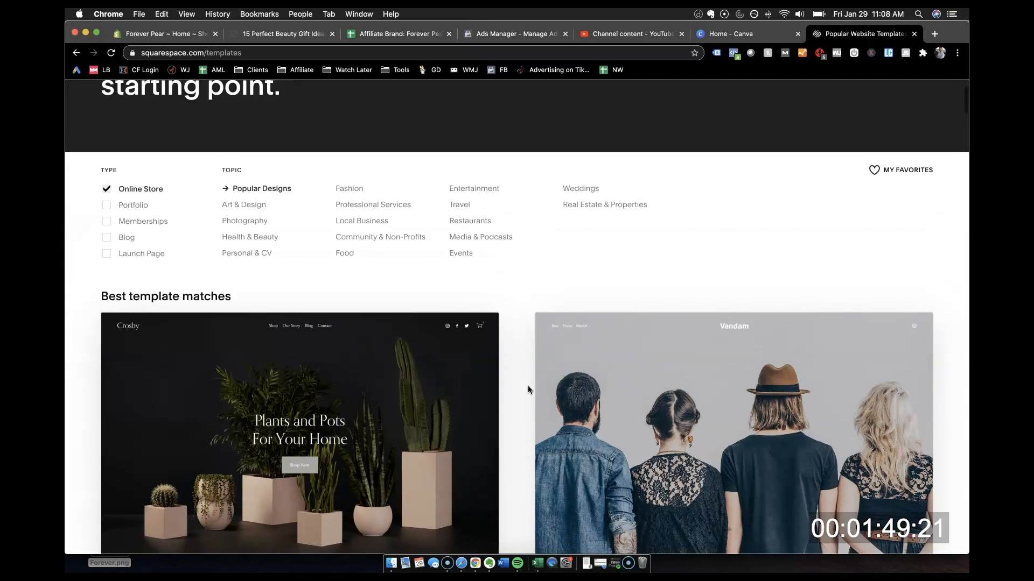
Step: Preview the Crosby template, examine its home page down to the footer, and return to the template gallery
scroll(528, 390, "down", 2)
scroll(527, 390, "down", 1)
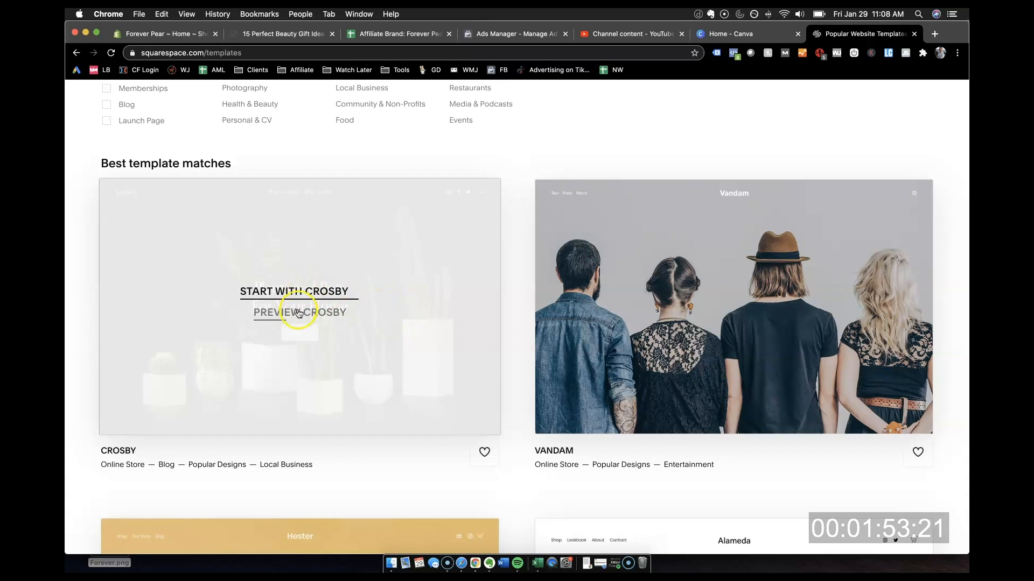
left_click(299, 316)
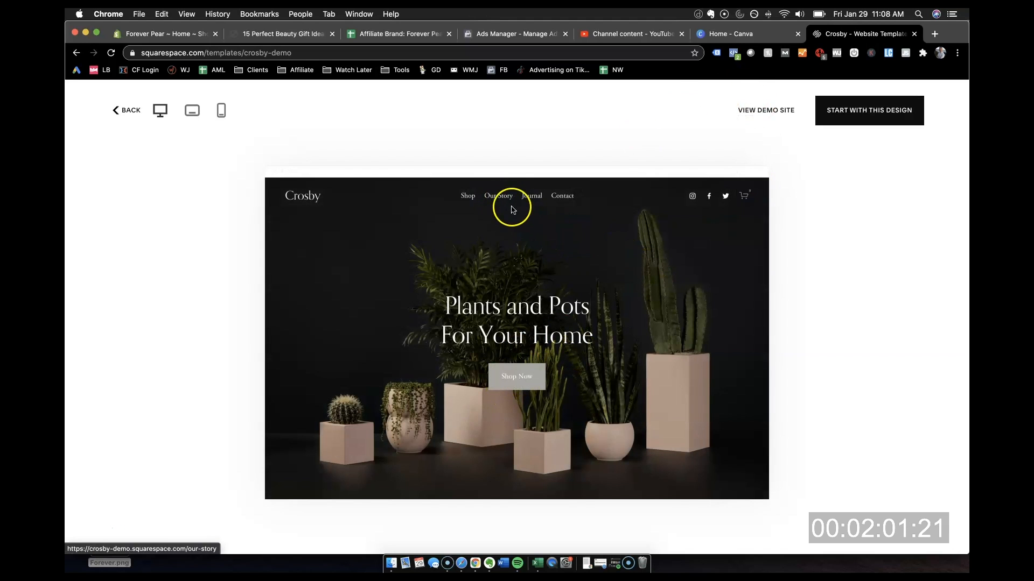
scroll(552, 358, "down", 10)
scroll(552, 360, "down", 10)
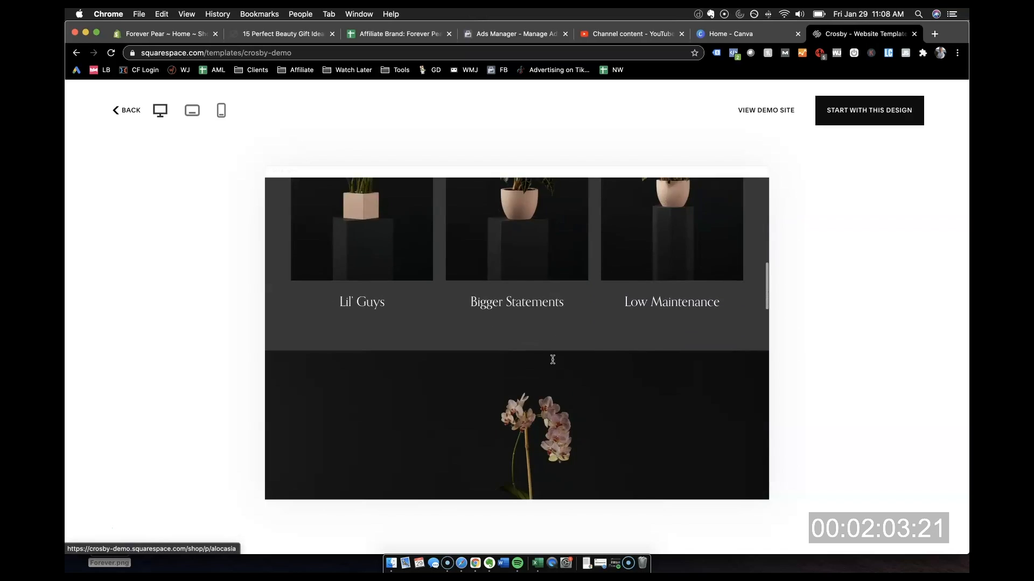
scroll(553, 359, "down", 3)
scroll(550, 357, "up", 2)
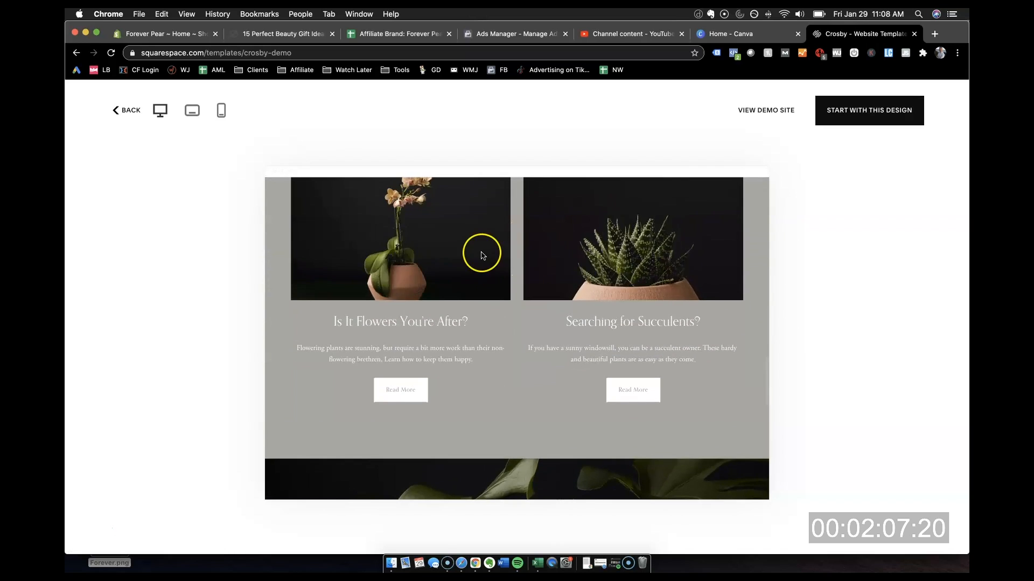
scroll(479, 253, "down", 8)
scroll(482, 256, "down", 2)
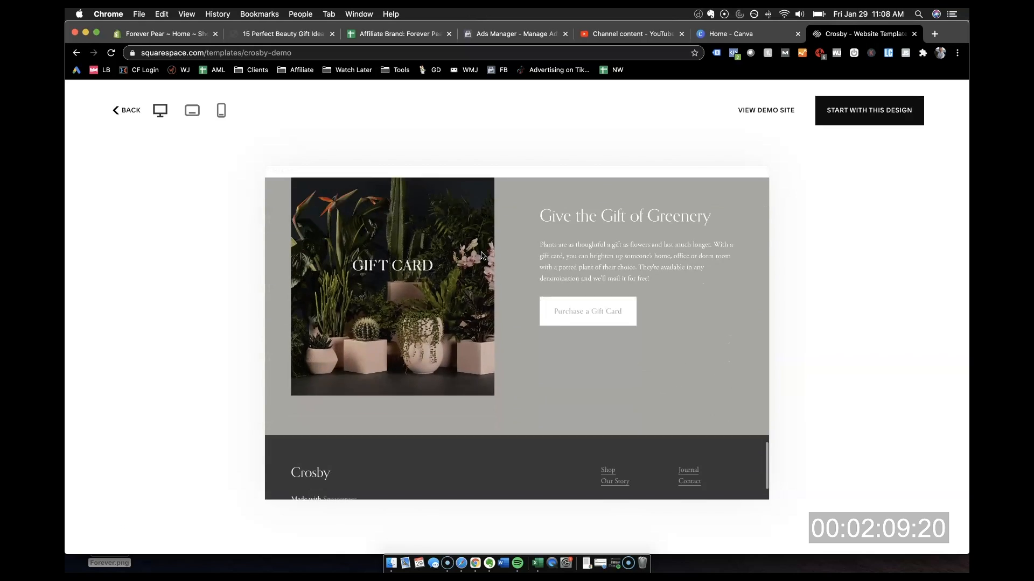
scroll(481, 258, "up", 6)
left_click(123, 115)
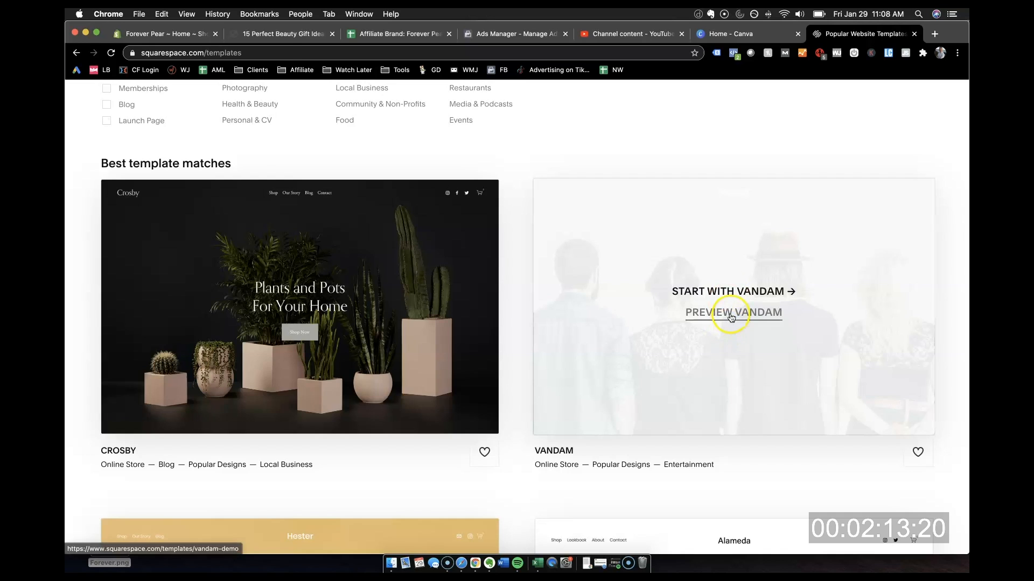
Step: Preview the Vandam template, look over its home page, and return to the template gallery
left_click(724, 311)
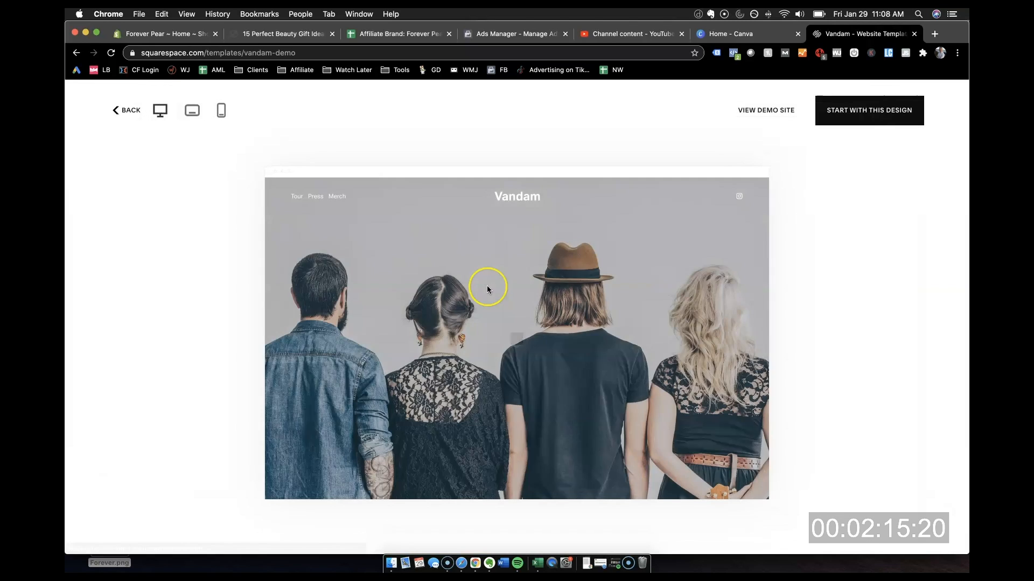
scroll(487, 289, "down", 5)
scroll(486, 289, "down", 10)
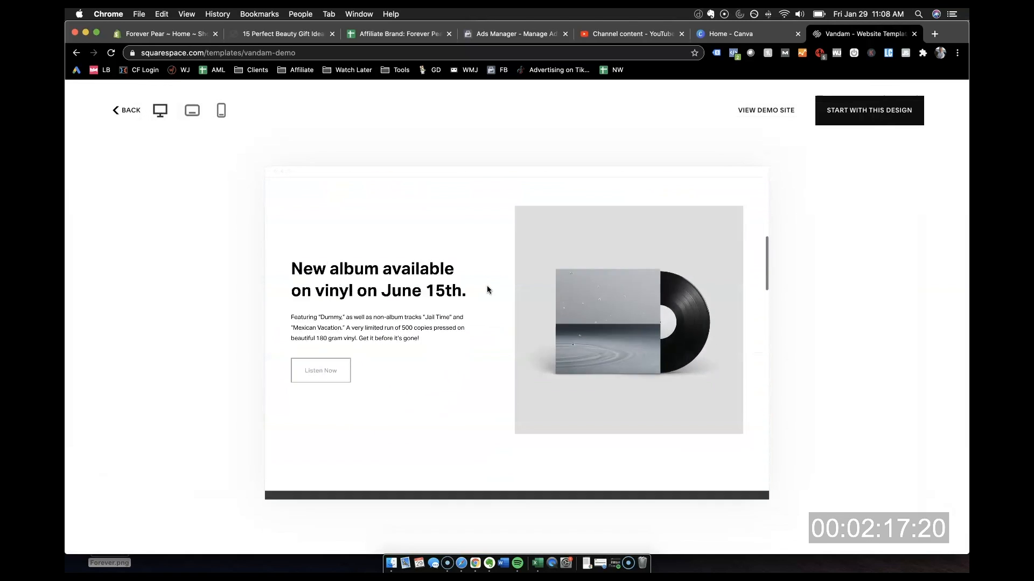
scroll(486, 289, "up", 15)
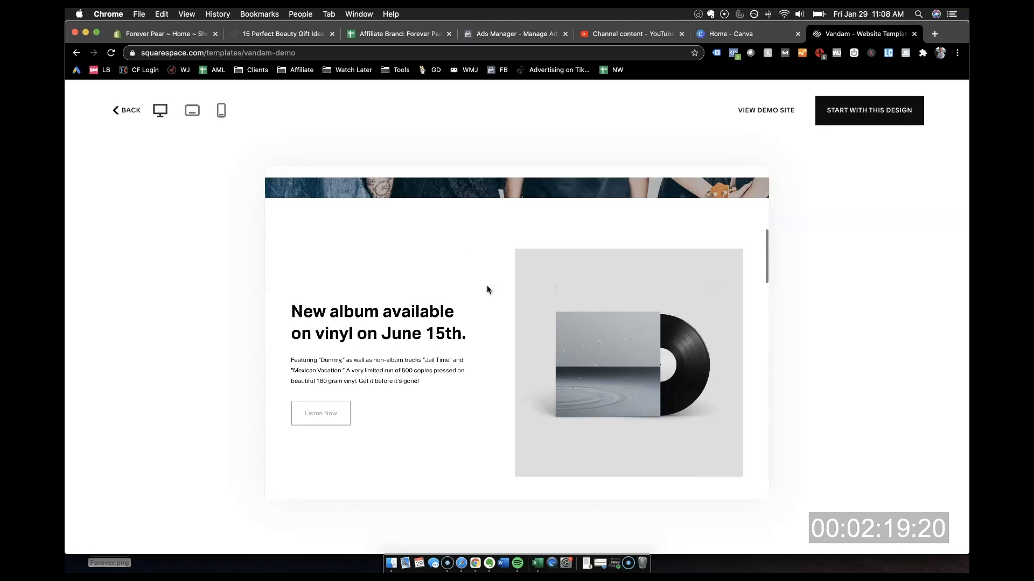
left_click(127, 110)
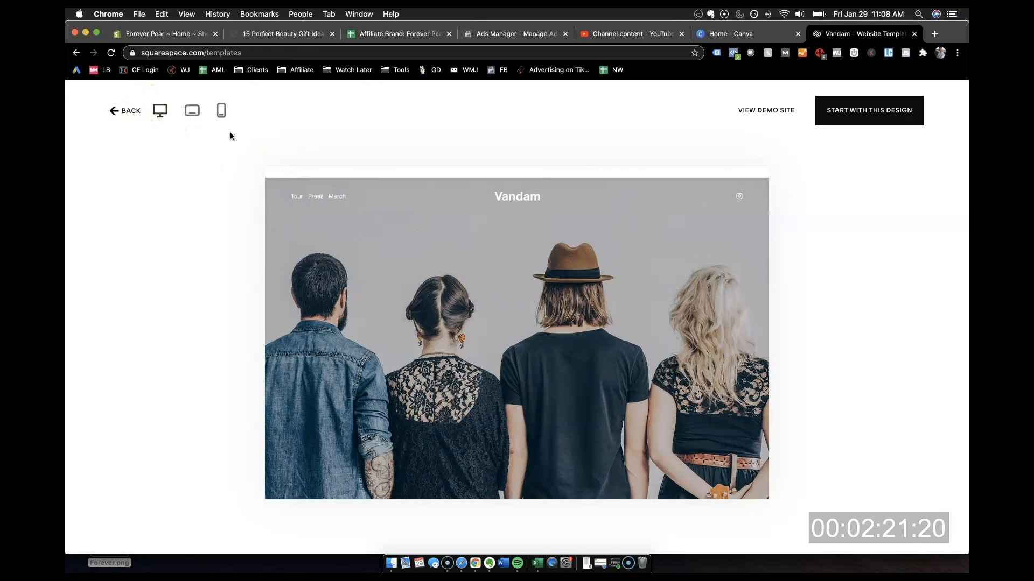
Step: Look past the Hester and Alameda templates and open the preview of the Almar template
scroll(512, 331, "down", 5)
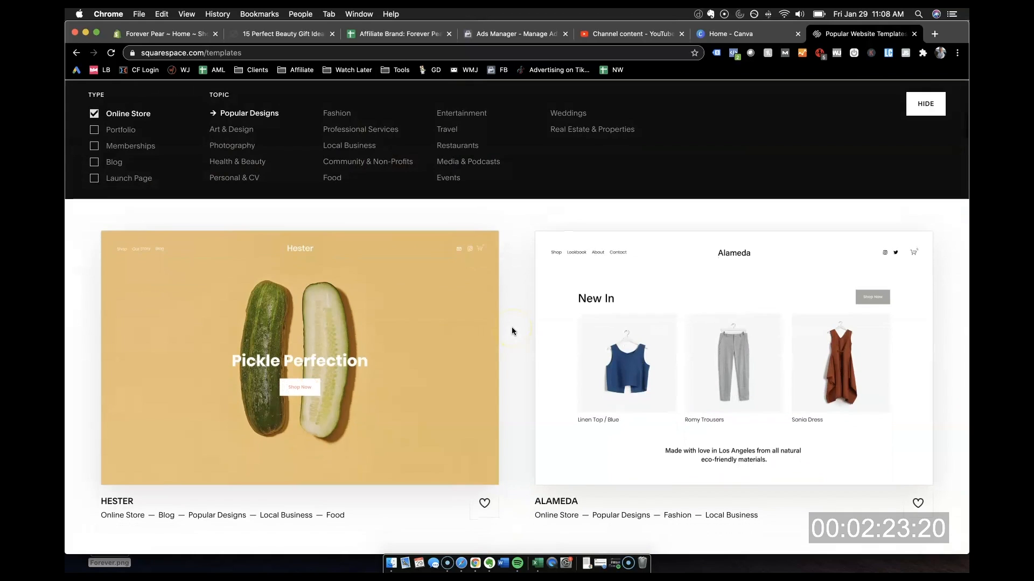
mouse_move(324, 408)
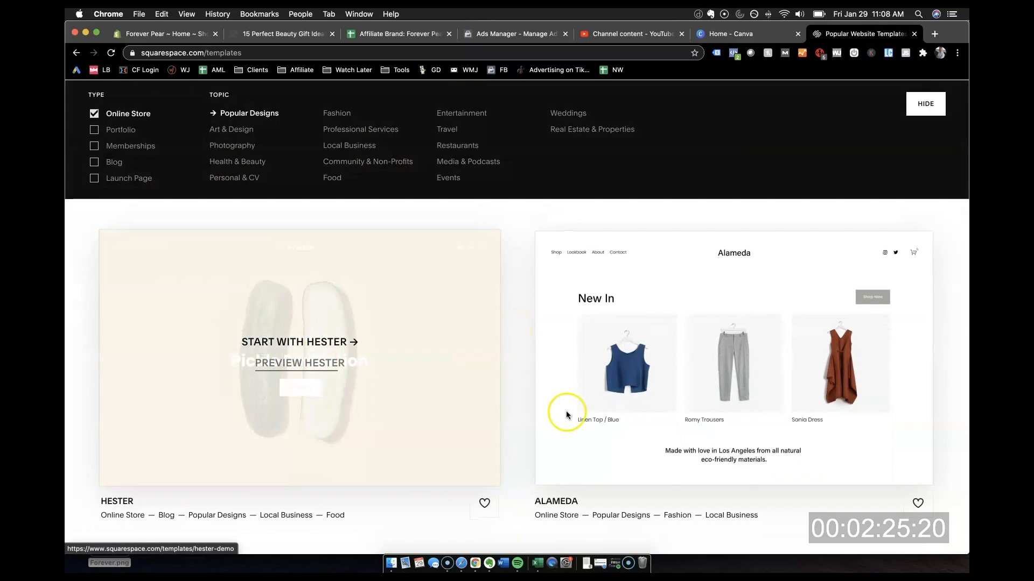
mouse_move(733, 406)
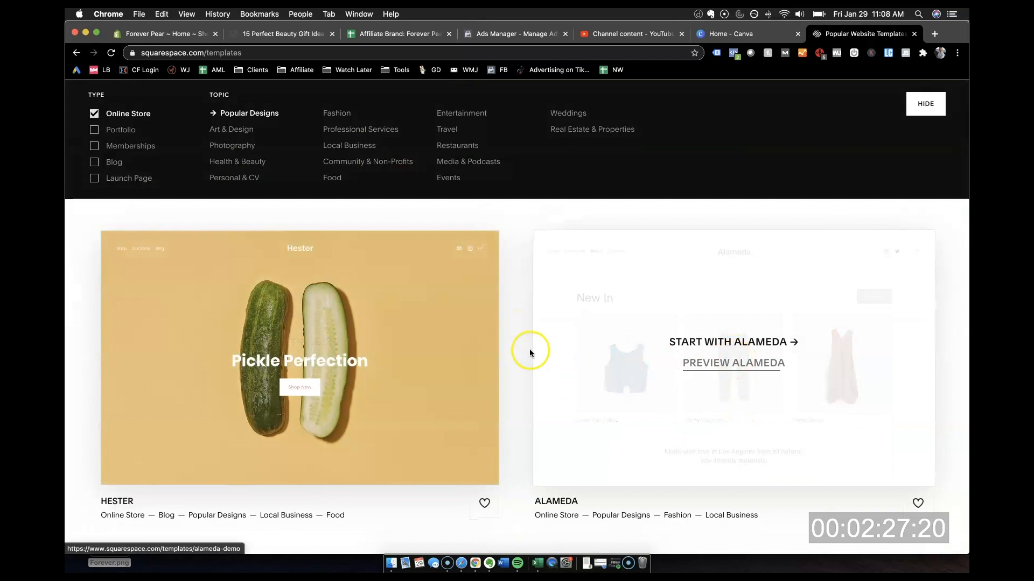
scroll(531, 350, "down", 6)
scroll(517, 356, "down", 6)
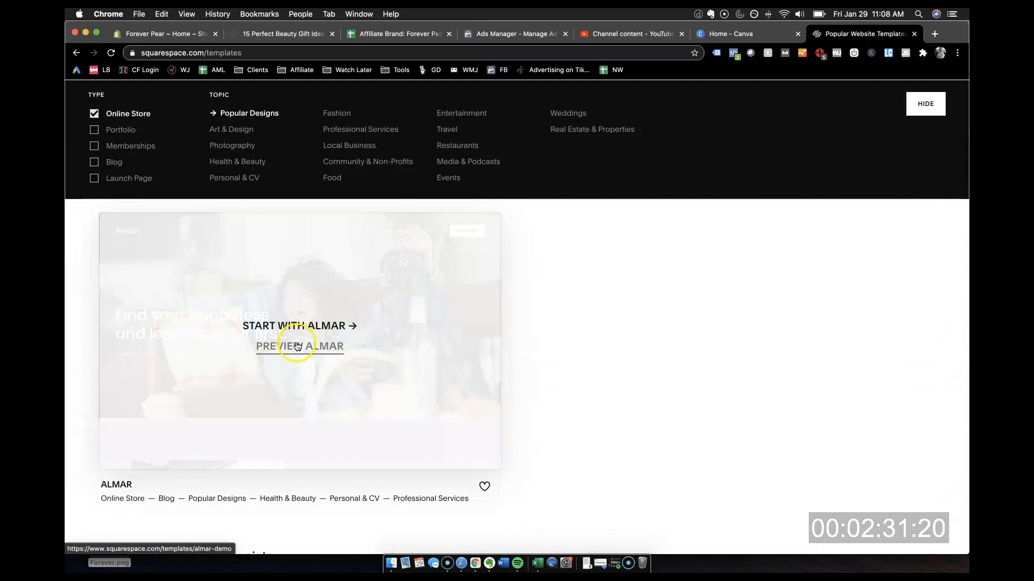
left_click(281, 356)
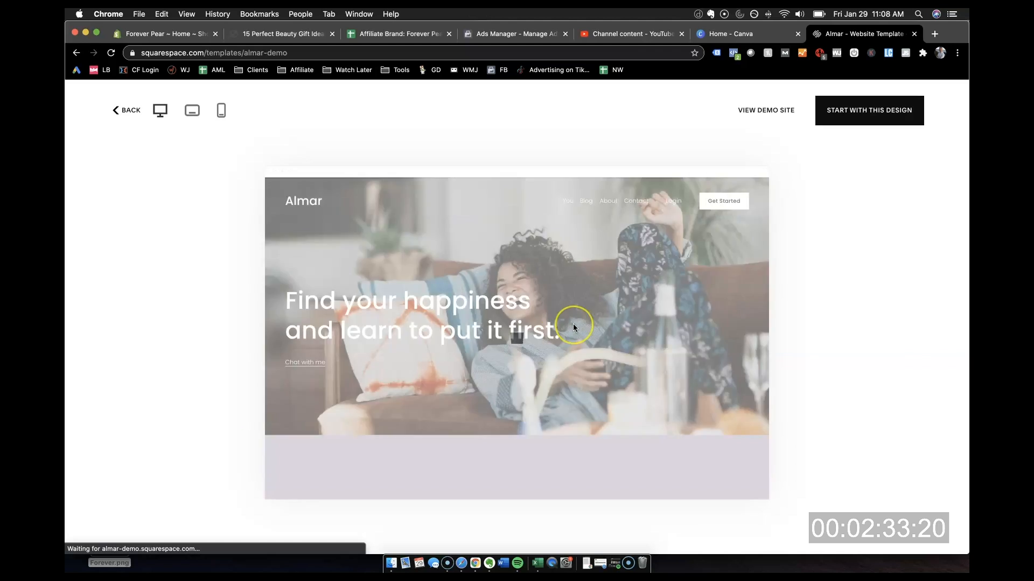
Step: Look over the Almar template's home page down to the footer and return to the template gallery
scroll(573, 326, "down", 5)
scroll(574, 327, "down", 12)
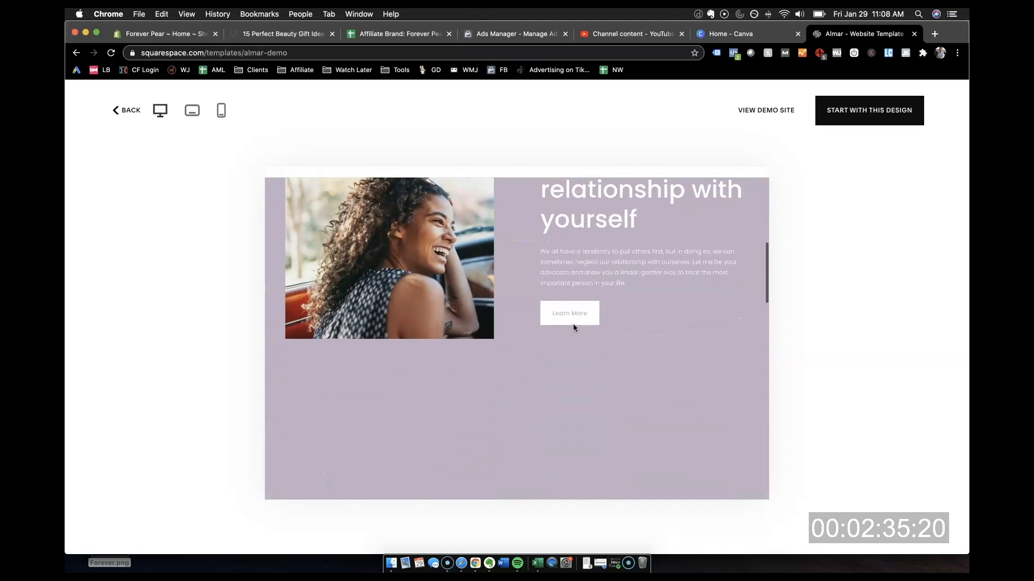
scroll(574, 327, "down", 10)
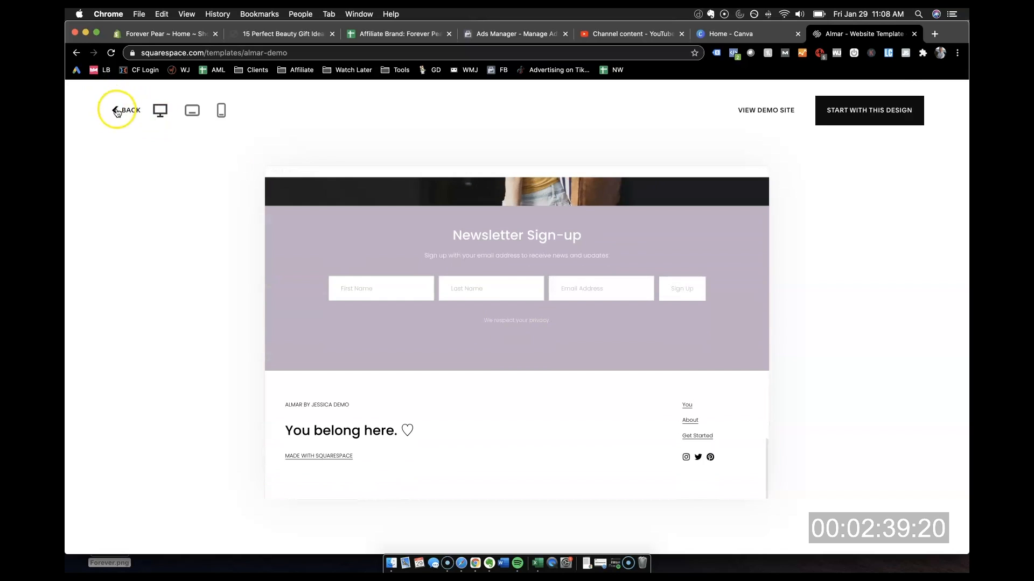
left_click(117, 110)
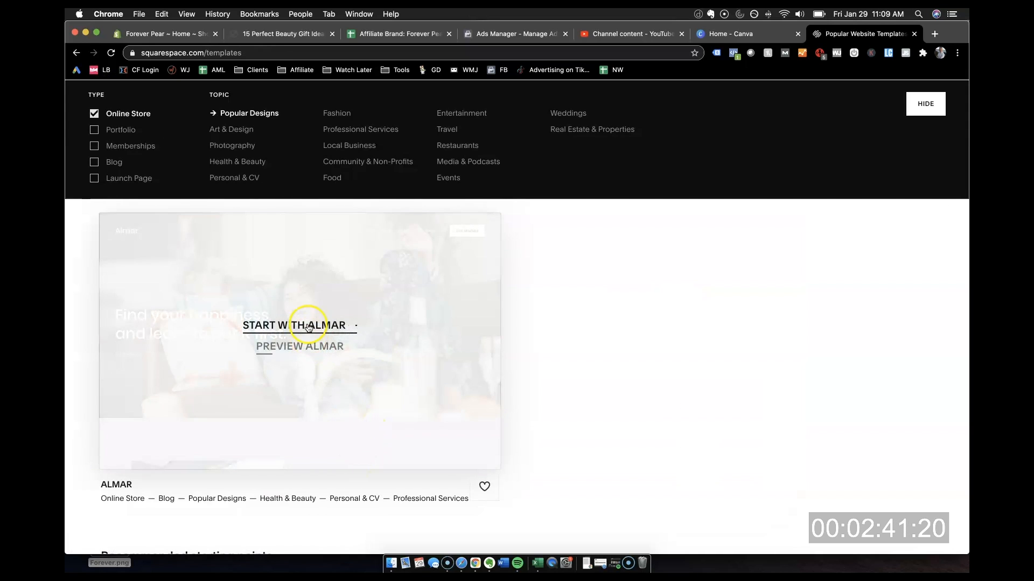
Step: Start the website with the Almar template and create the account through Google
left_click(308, 324)
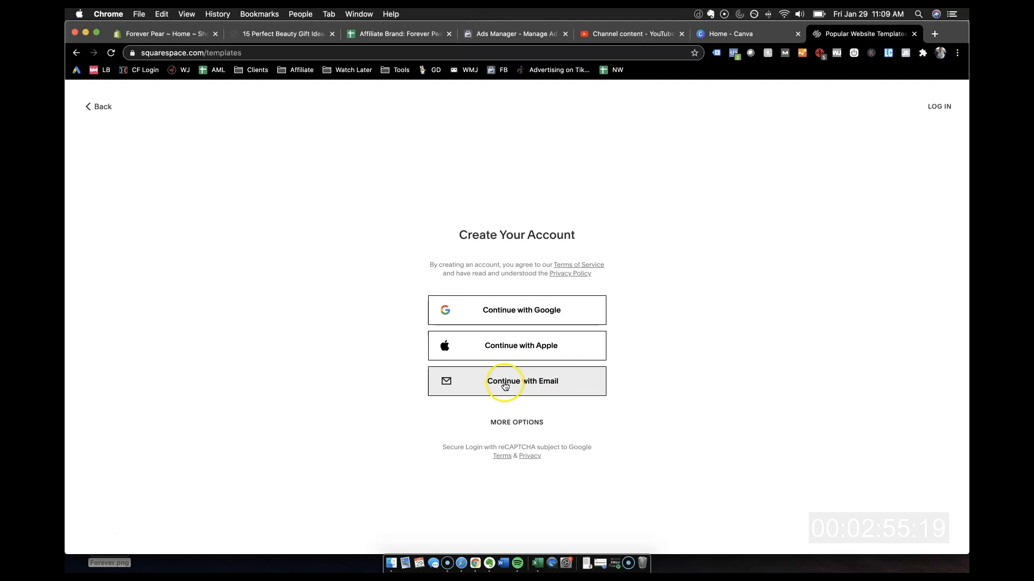
left_click(525, 310)
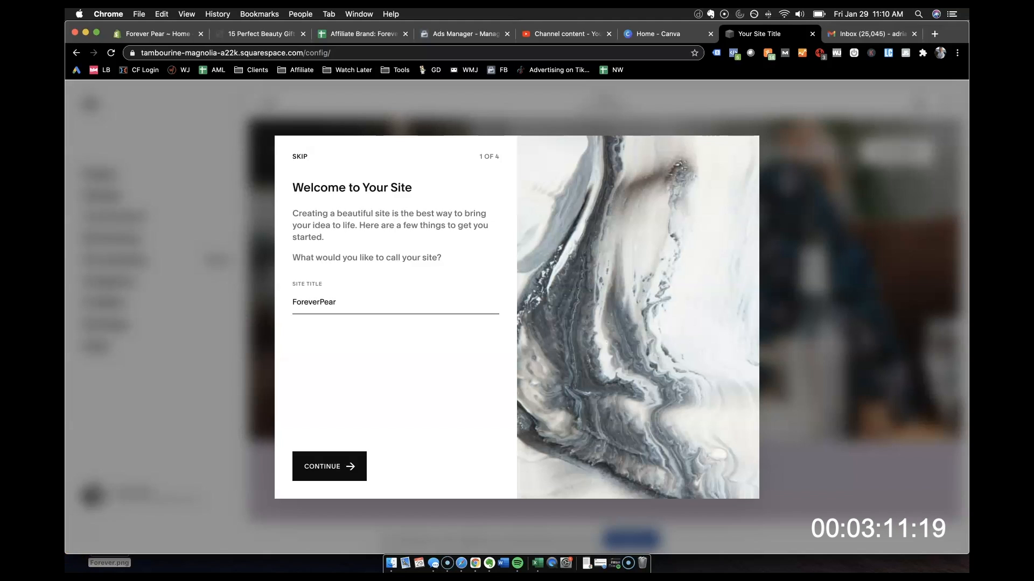
Step: Title the site ForeverPear and dismiss the remaining welcome screens and the setup Assistant
left_click(353, 479)
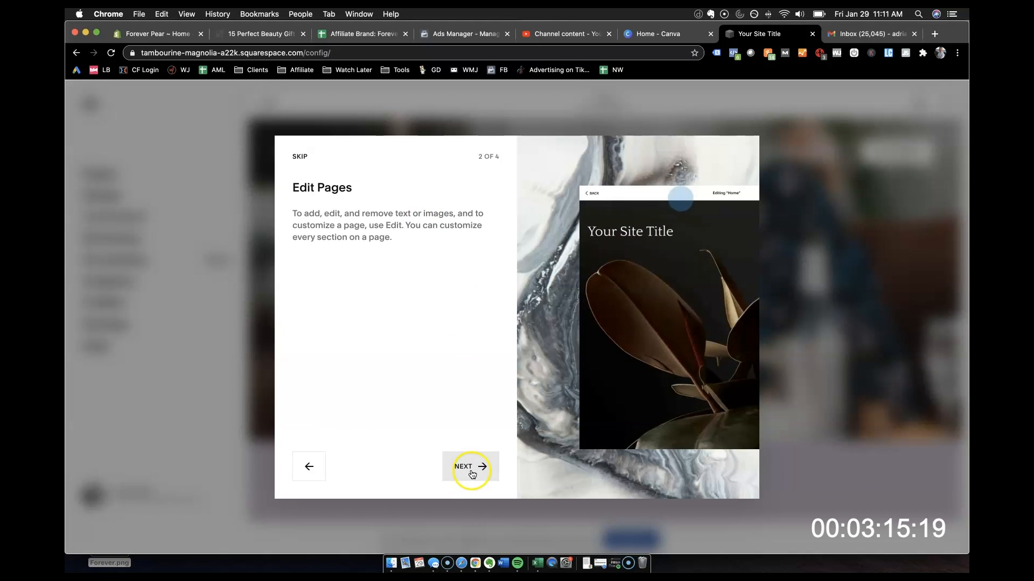
left_click(472, 474)
left_click(472, 474)
left_click(472, 474)
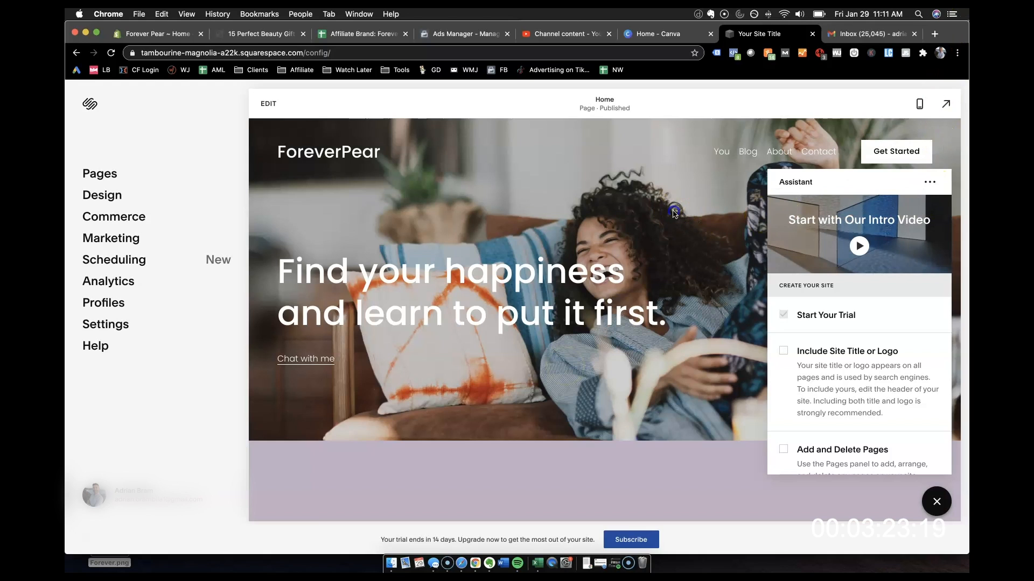
left_click(930, 182)
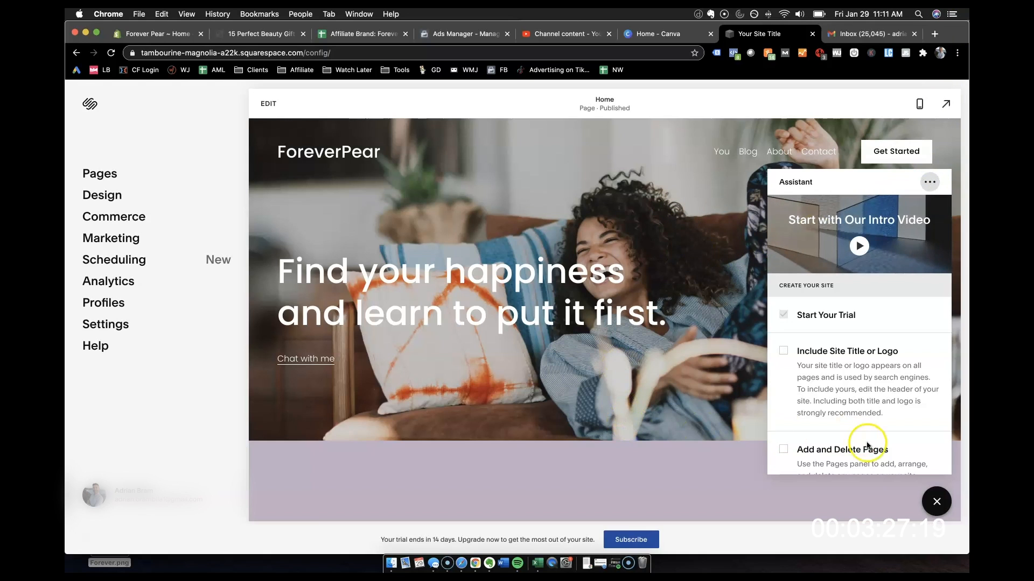
left_click(936, 501)
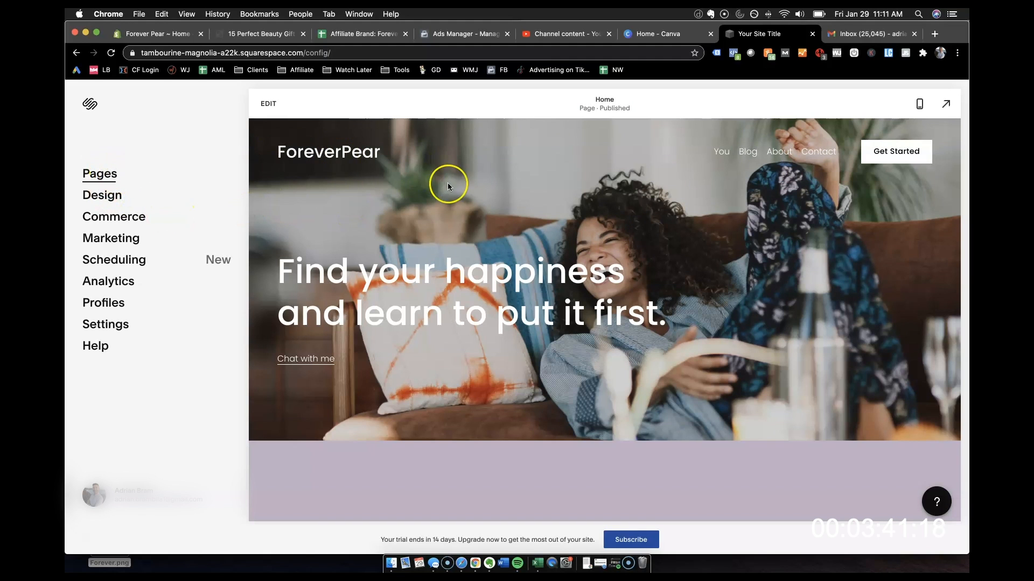
Step: Look through the home page sections down to the logos and testimonial, and return to the banner
scroll(447, 184, "down", 6)
scroll(448, 187, "down", 10)
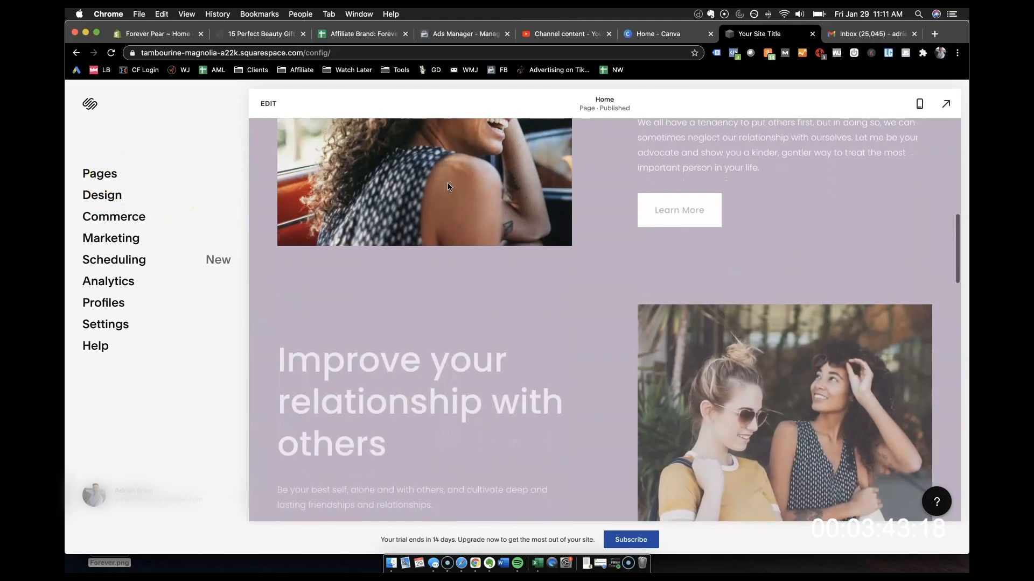
scroll(448, 186, "down", 9)
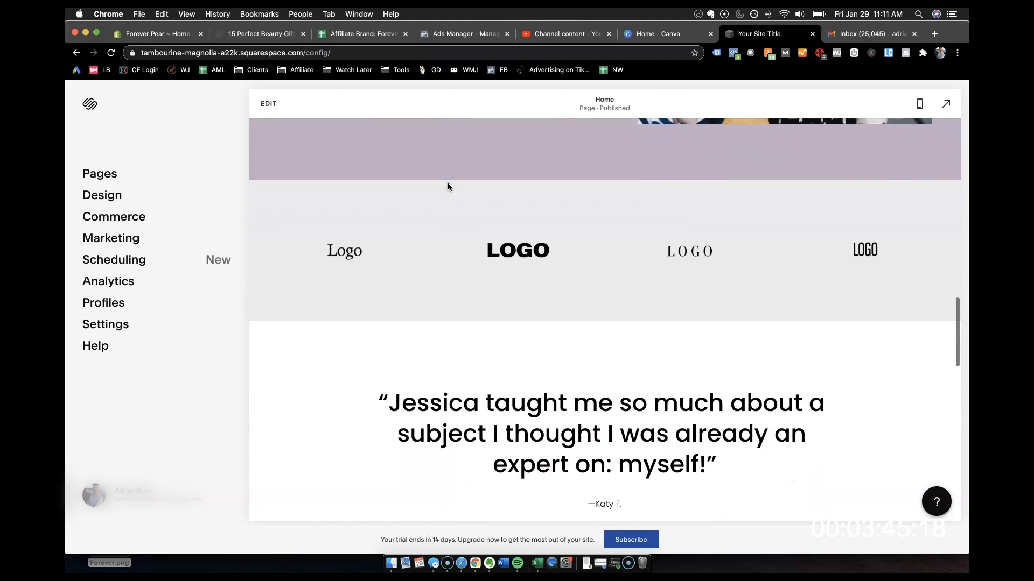
scroll(448, 186, "up", 14)
scroll(447, 186, "up", 10)
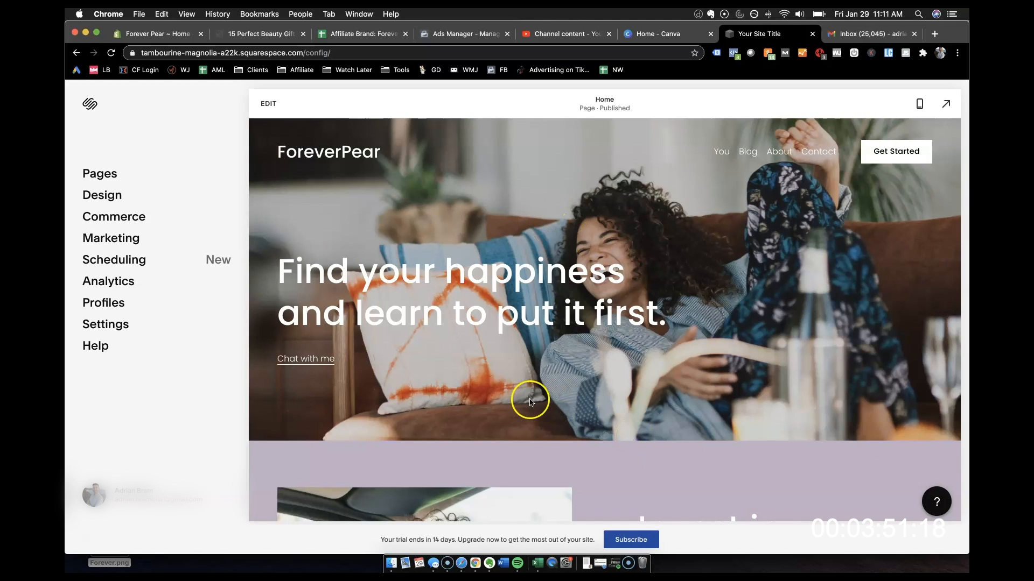
scroll(528, 399, "down", 1)
scroll(371, 254, "up", 1)
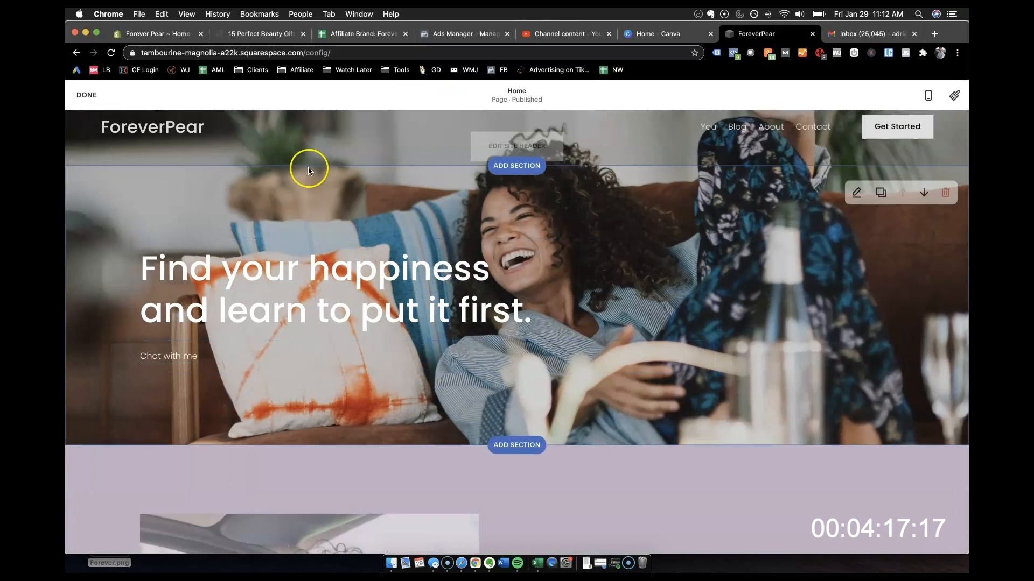
Step: Replace the home page banner heading with "Join Our +50K Email Community"
left_click(377, 271)
triple_click(379, 270)
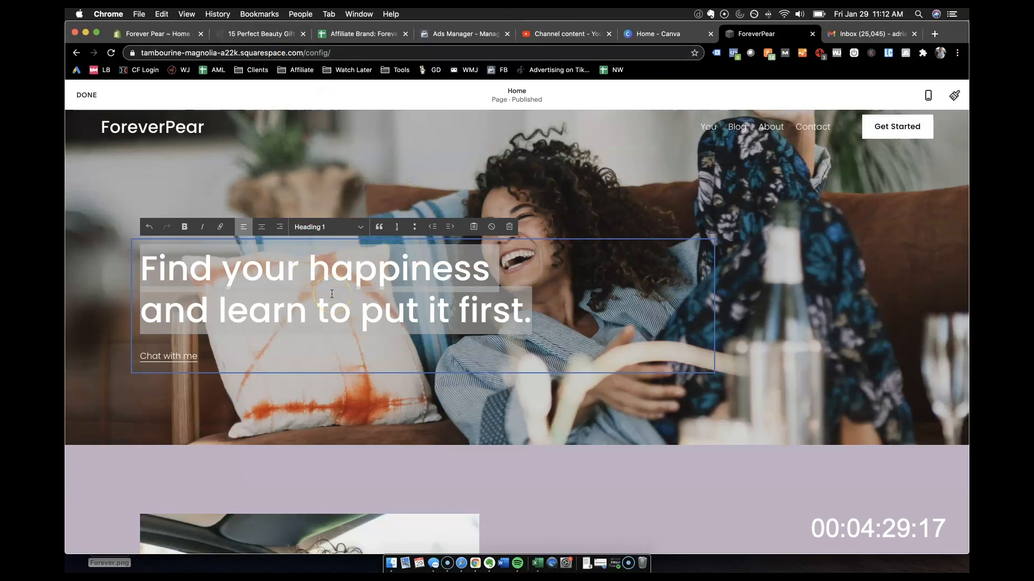
type("Email C")
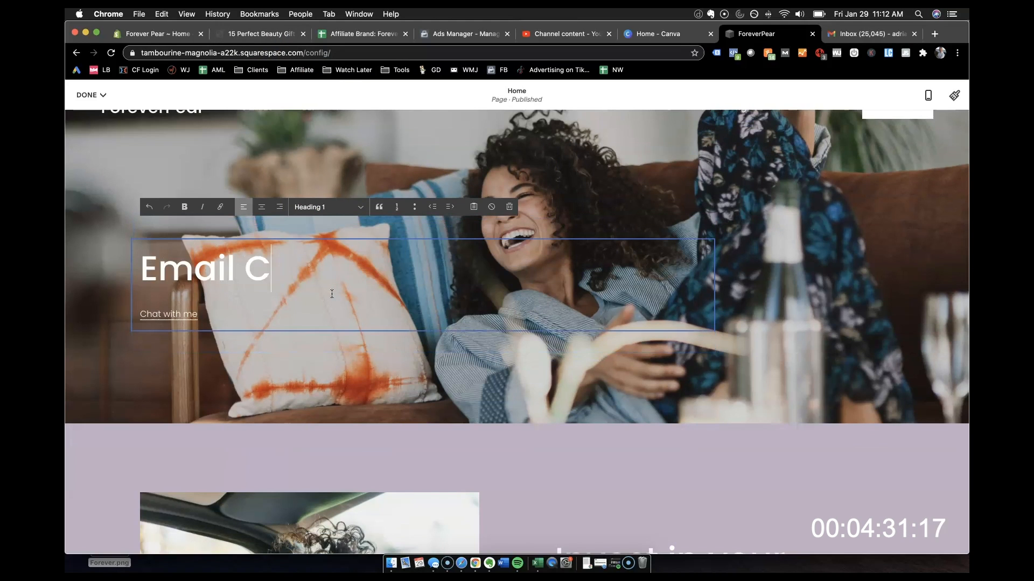
key("BackSpace")
key("BackSpace")
key("BackSpace")
type("Join ")
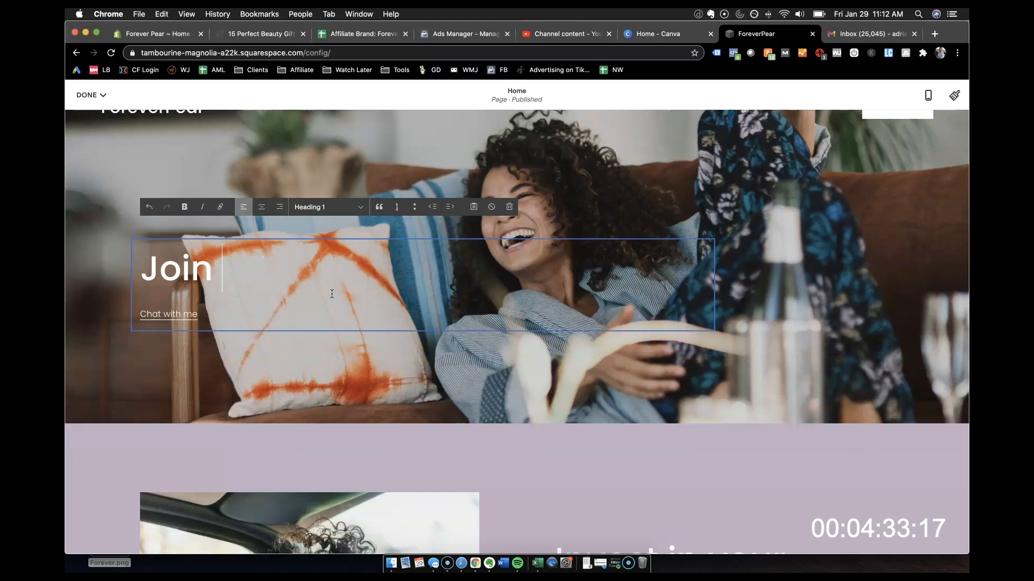
type("Our 50")
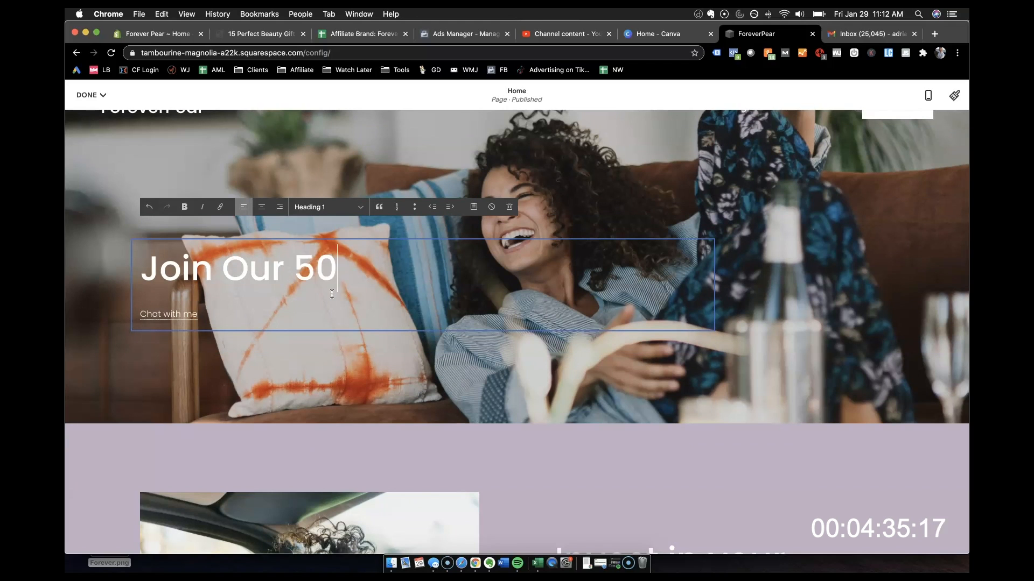
key("BackSpace")
key("BackSpace")
type("+50")
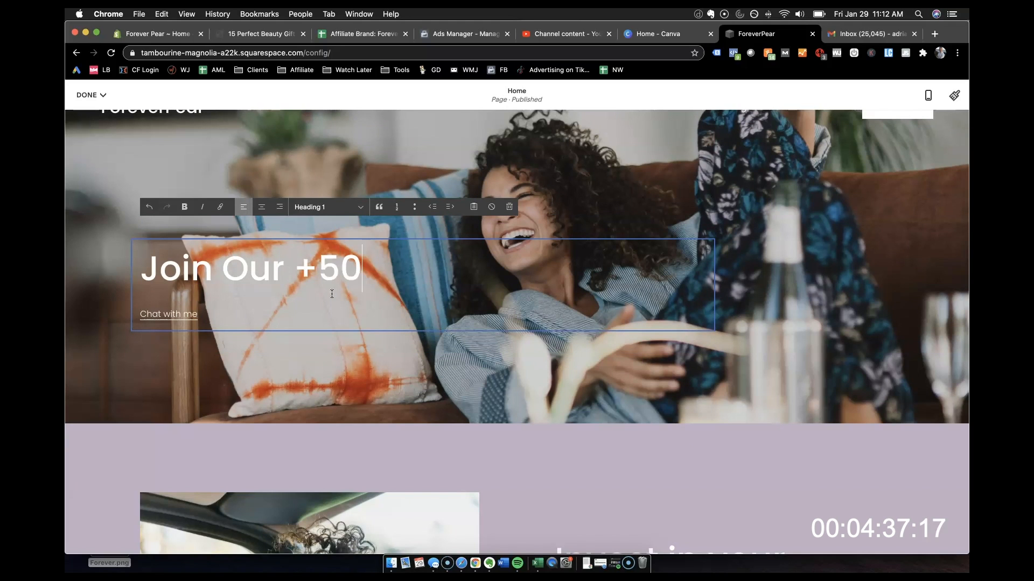
type("K Email Community")
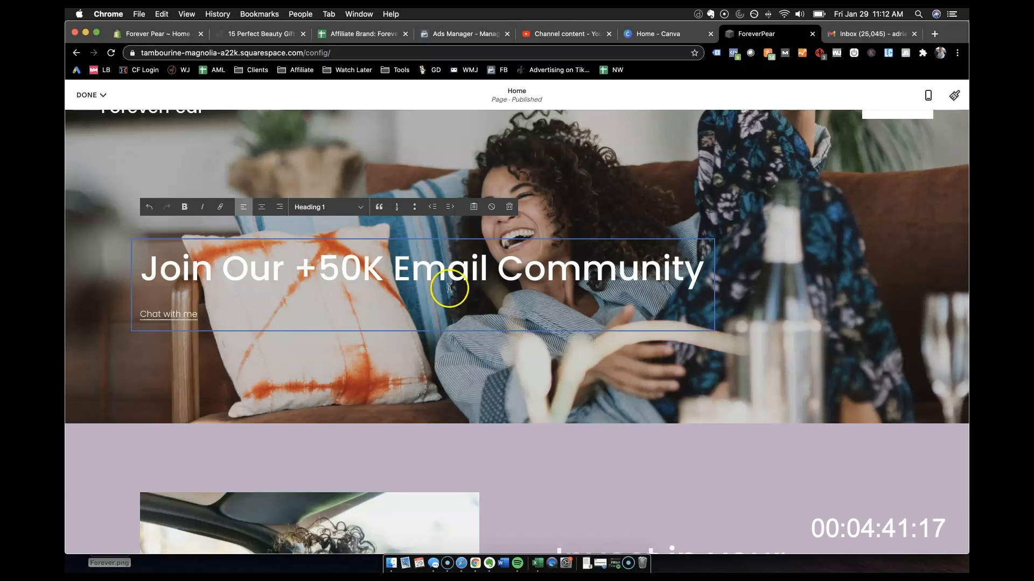
left_click(420, 375)
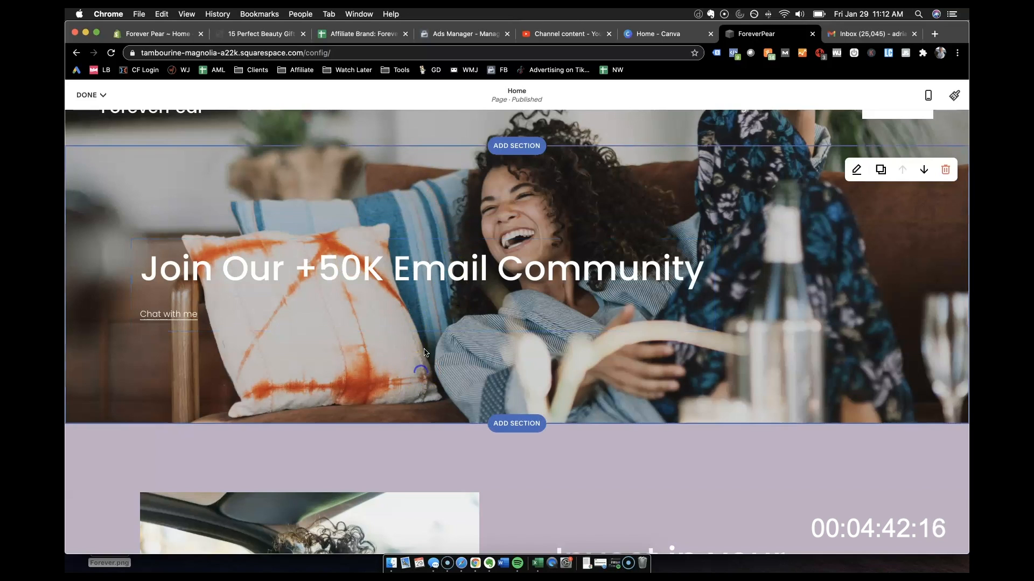
Step: Replace the "Chat with me" link below the banner heading with the text "Join Today", leaving it without a link address
left_click(184, 317)
triple_click(182, 317)
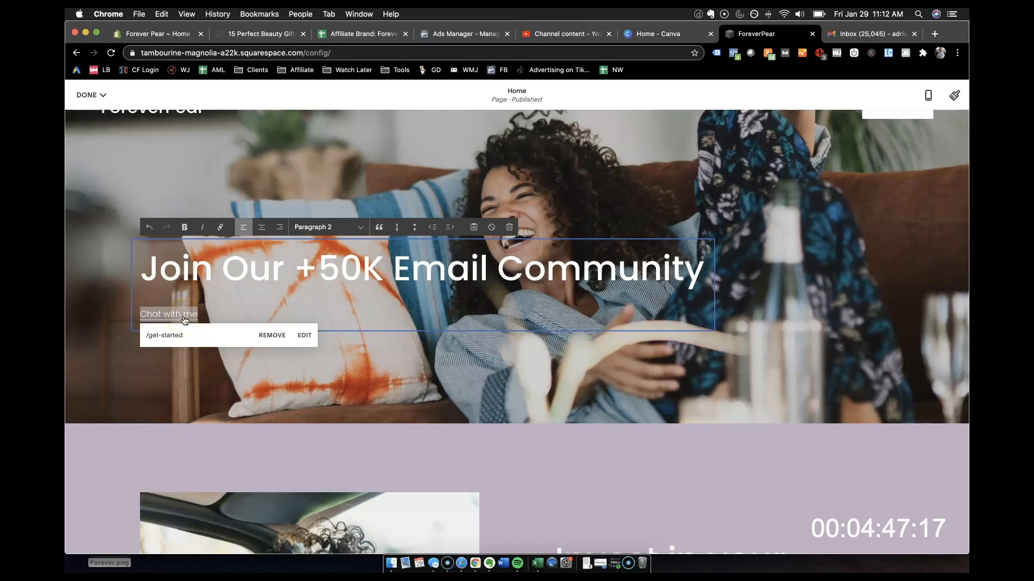
type("Join Today")
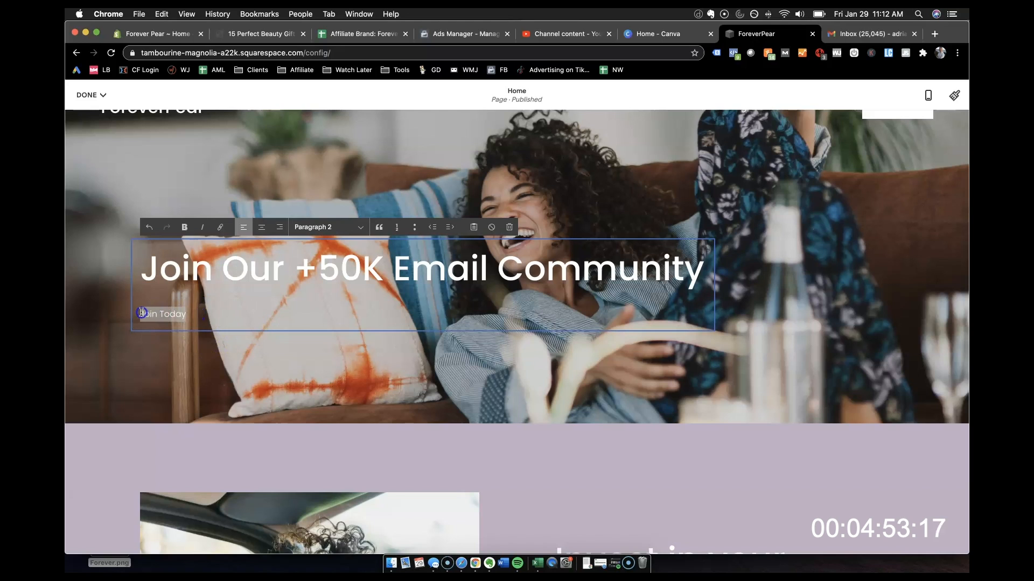
left_click(220, 227)
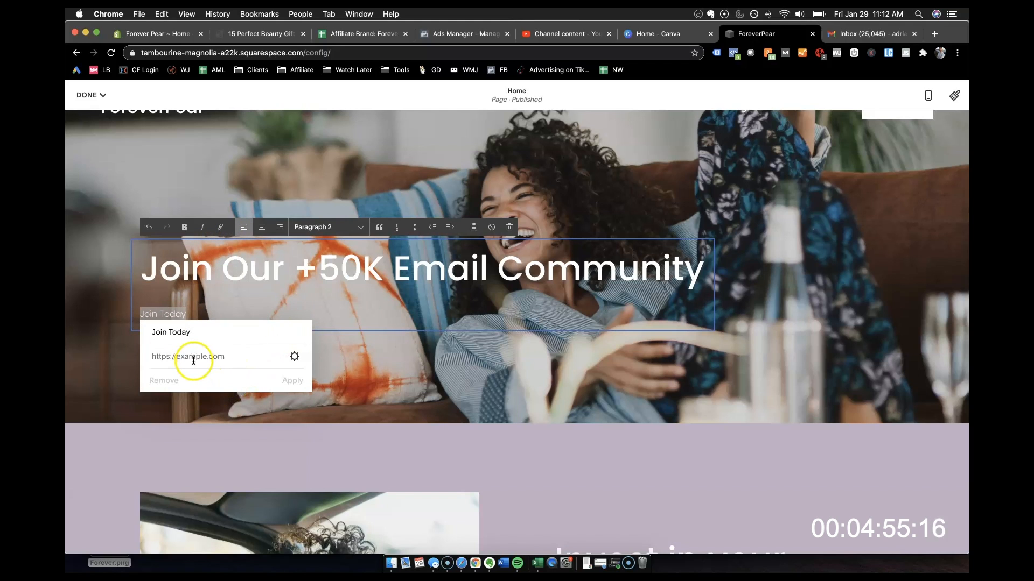
left_click(341, 355)
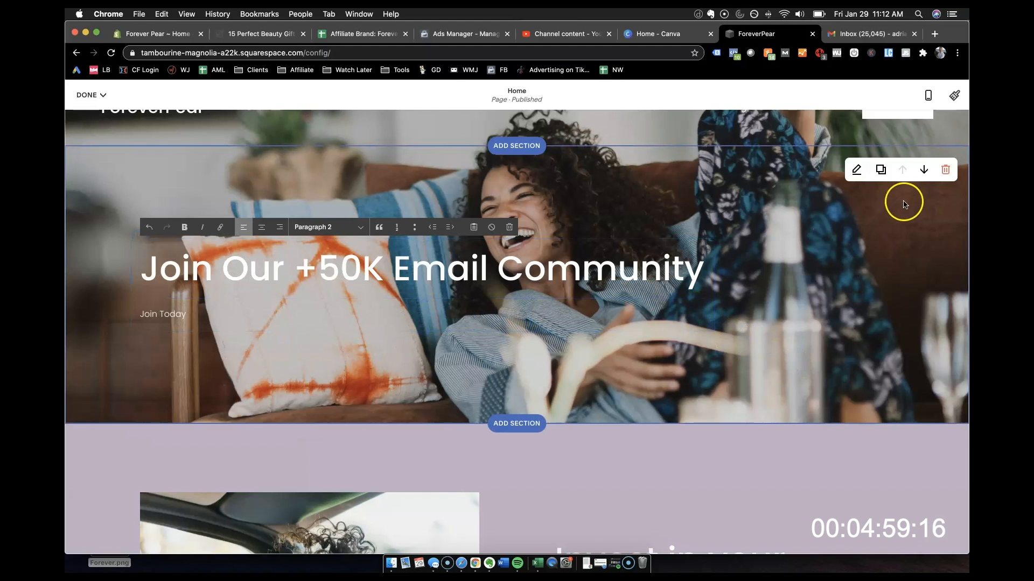
Step: Look over the site header, the banner and the "Invest in your relationship with yourself" section below it
scroll(708, 323, "down", 1)
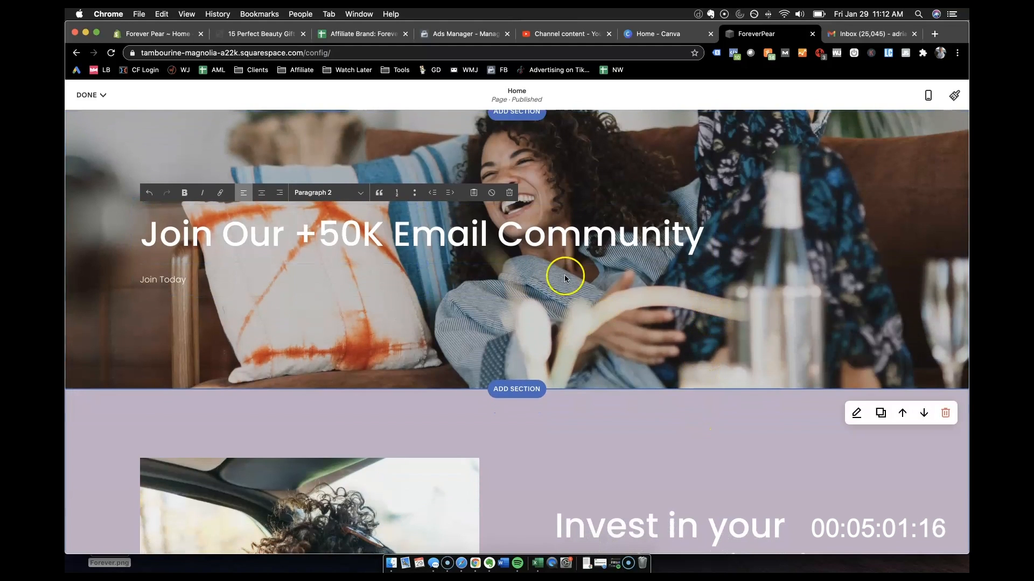
scroll(504, 224, "up", 3)
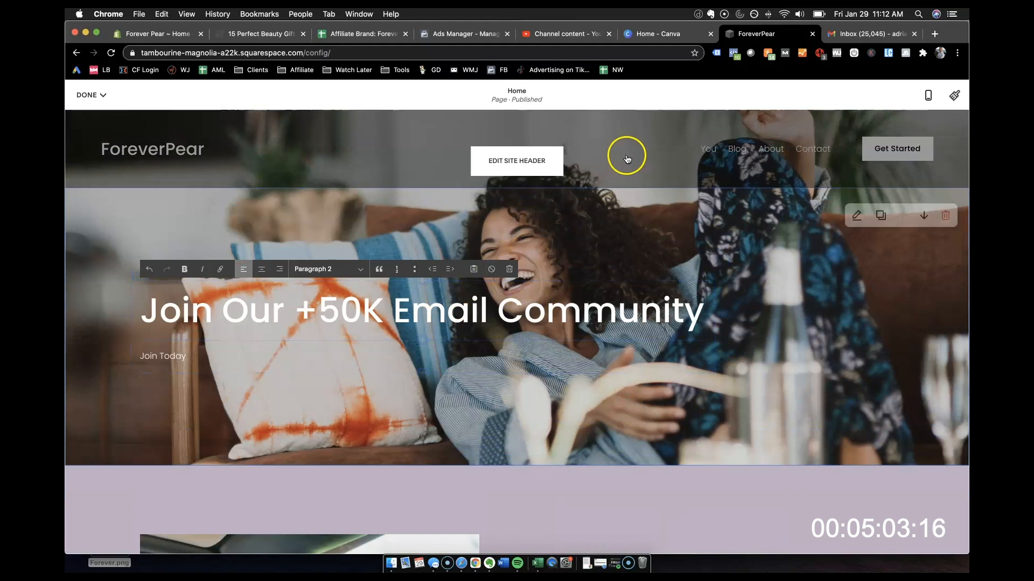
scroll(641, 253, "down", 5)
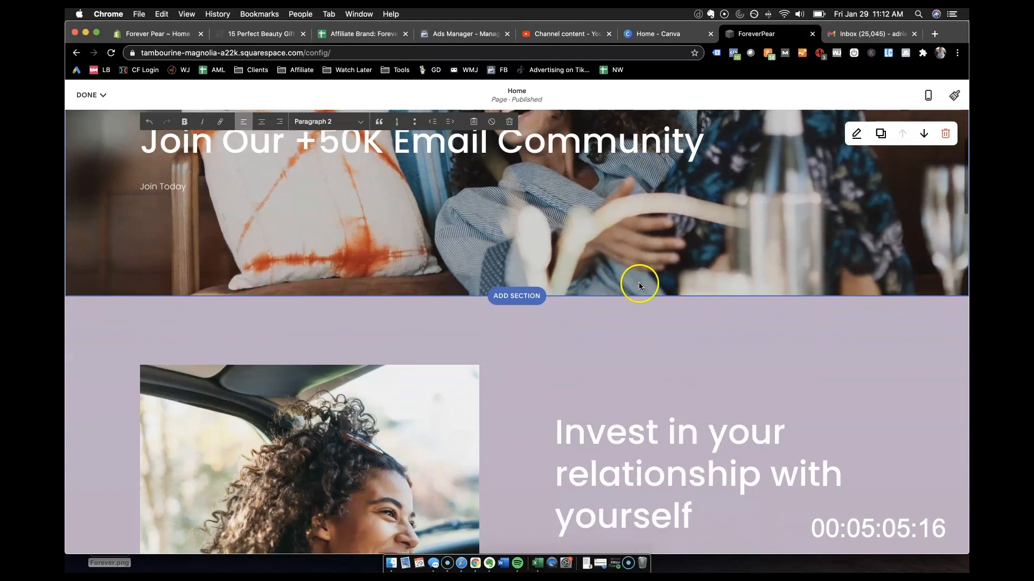
scroll(639, 283, "down", 5)
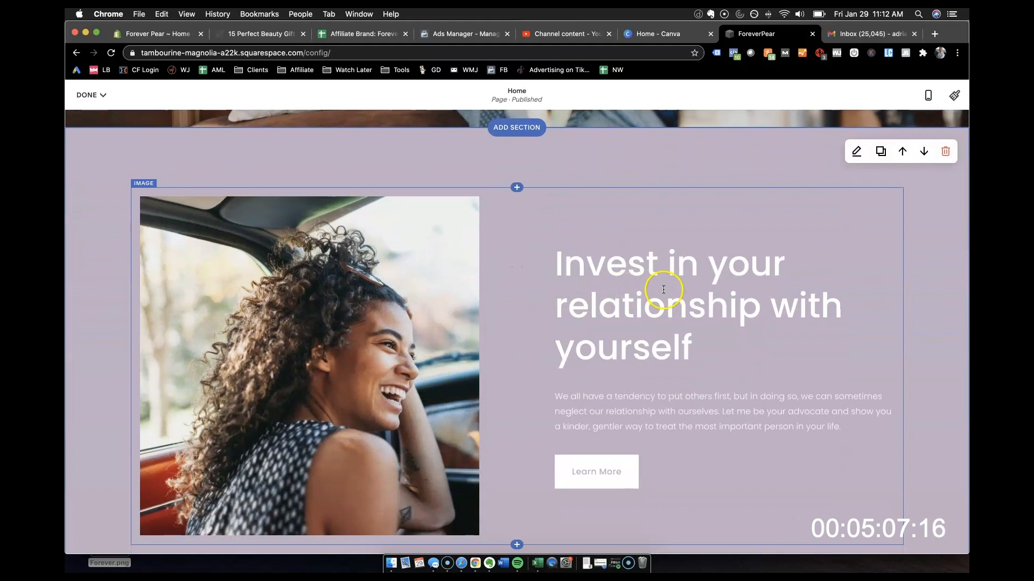
left_click(663, 289)
scroll(663, 280, "down", 1)
scroll(663, 279, "down", 1)
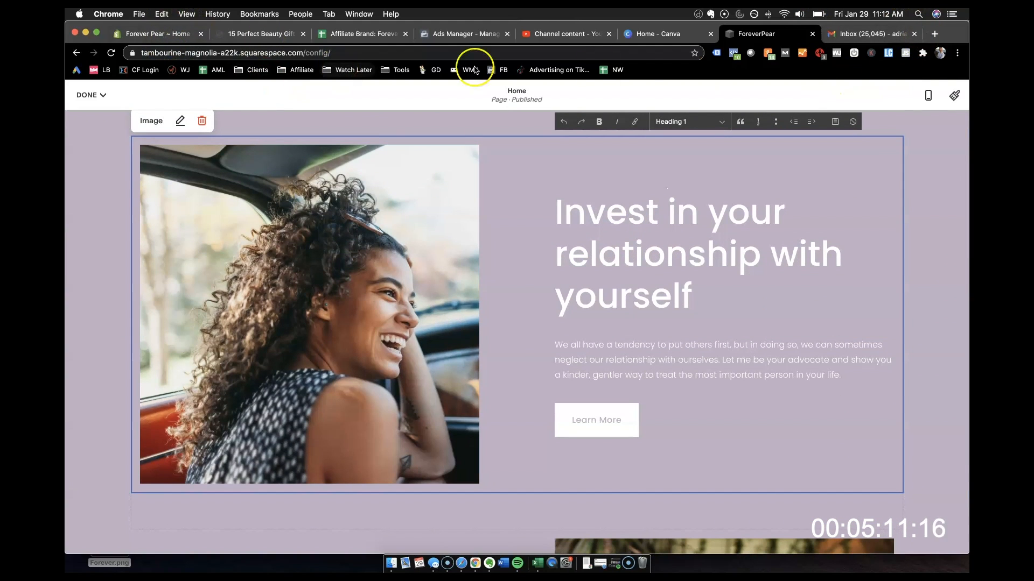
Step: Open foreverpear.com in a new browser tab and copy the description under "Join 50,000 Active Women"
left_click(935, 34)
type("for")
key("Return")
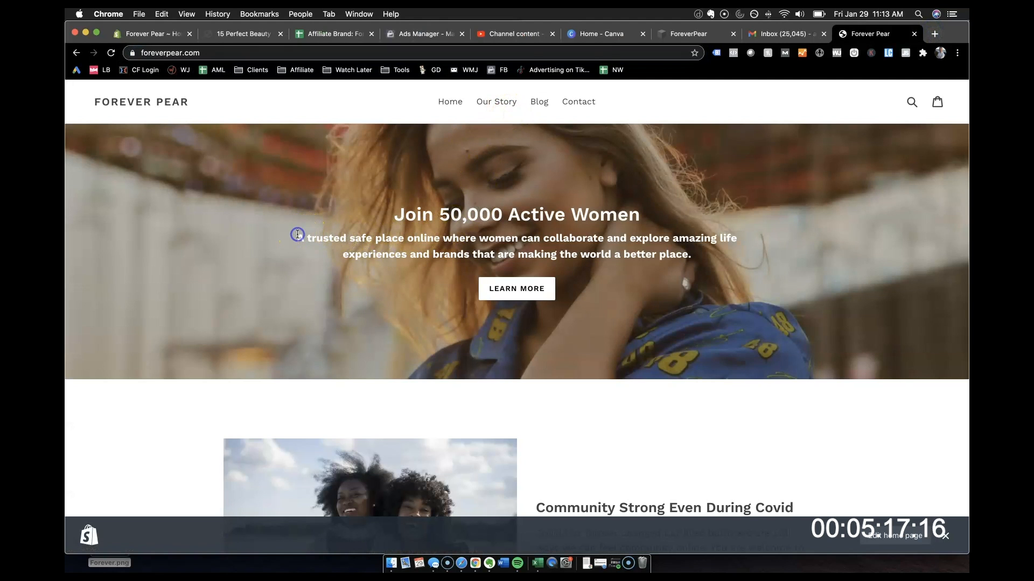
left_click_drag(300, 232, 702, 255)
key("super+c")
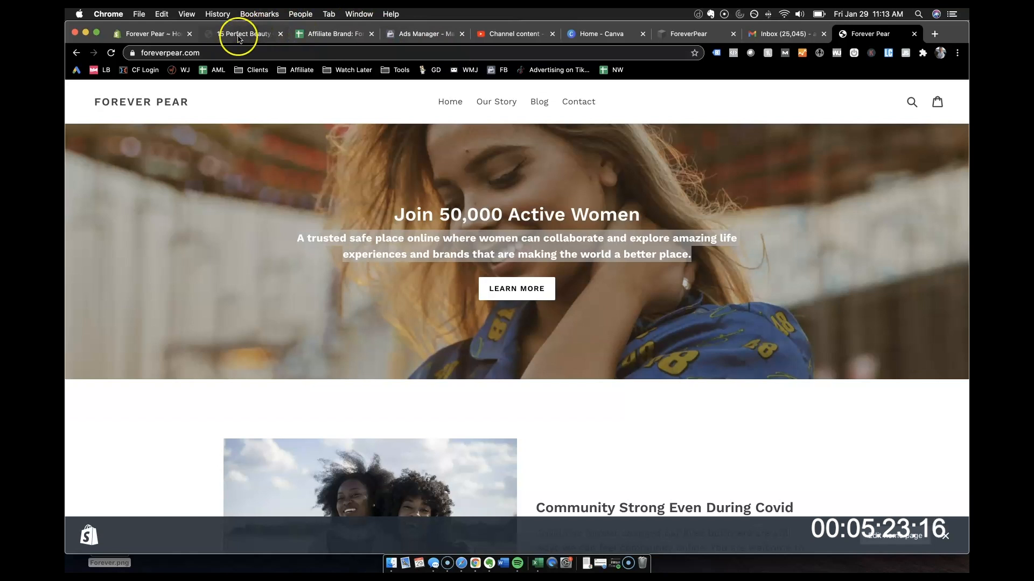
Step: Return from the Forever Pear site to the Squarespace editor with the ForeverPear home page
left_click(264, 35)
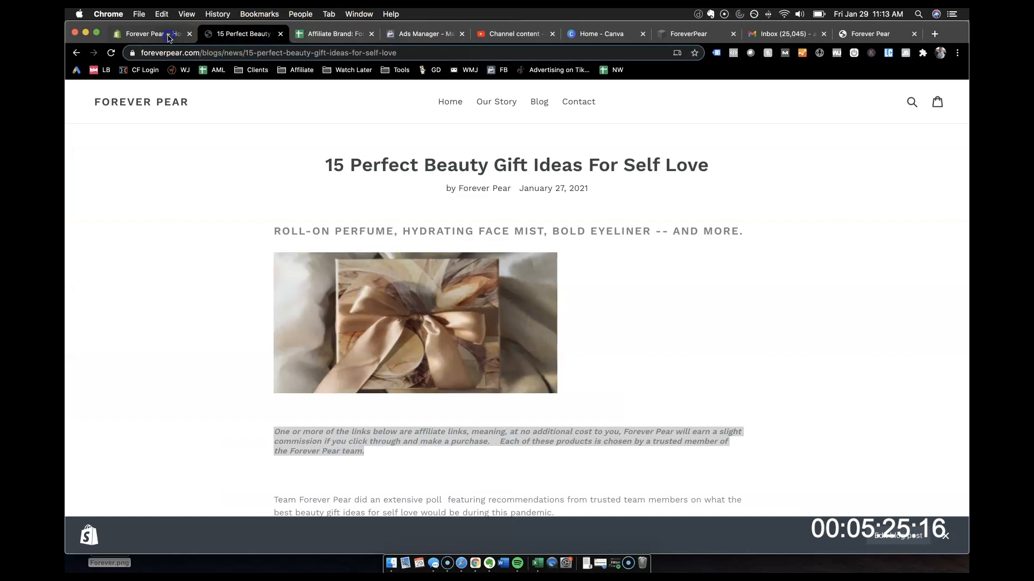
left_click(169, 35)
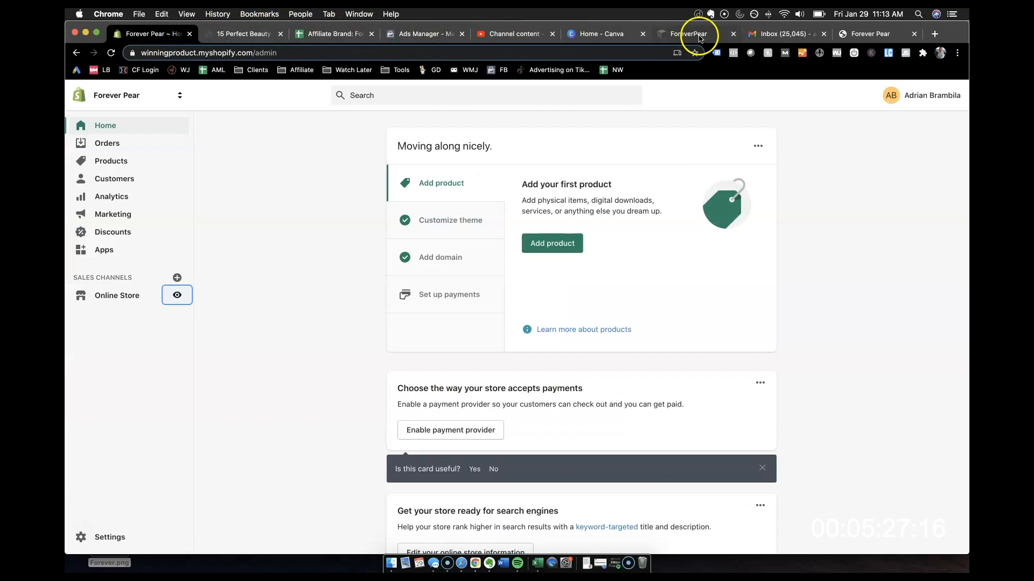
left_click(690, 37)
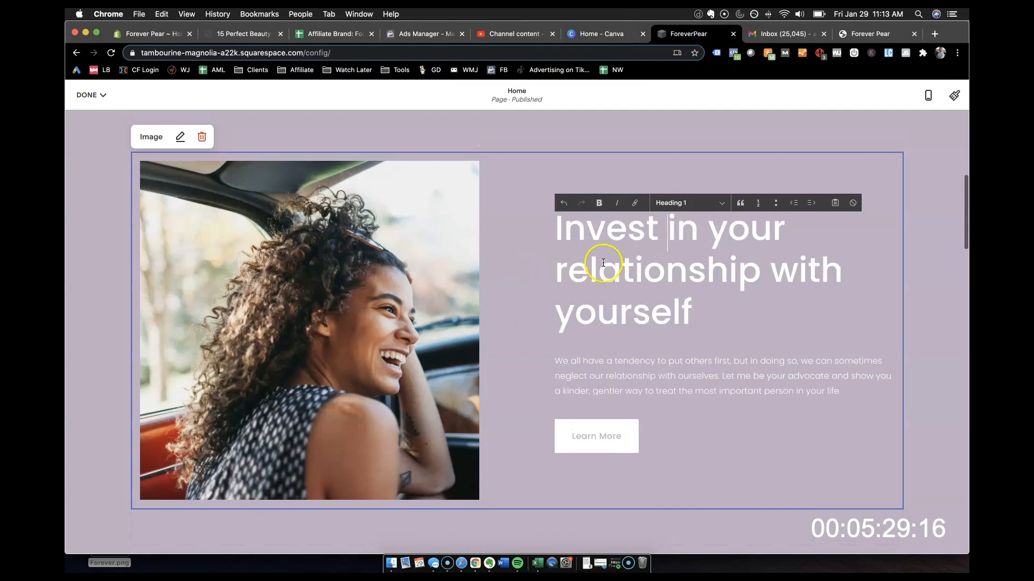
Step: Try the copied description in place of the banner heading and the "Invest in your relationship with yourself" heading
scroll(557, 237, "up", 5)
scroll(557, 237, "up", 2)
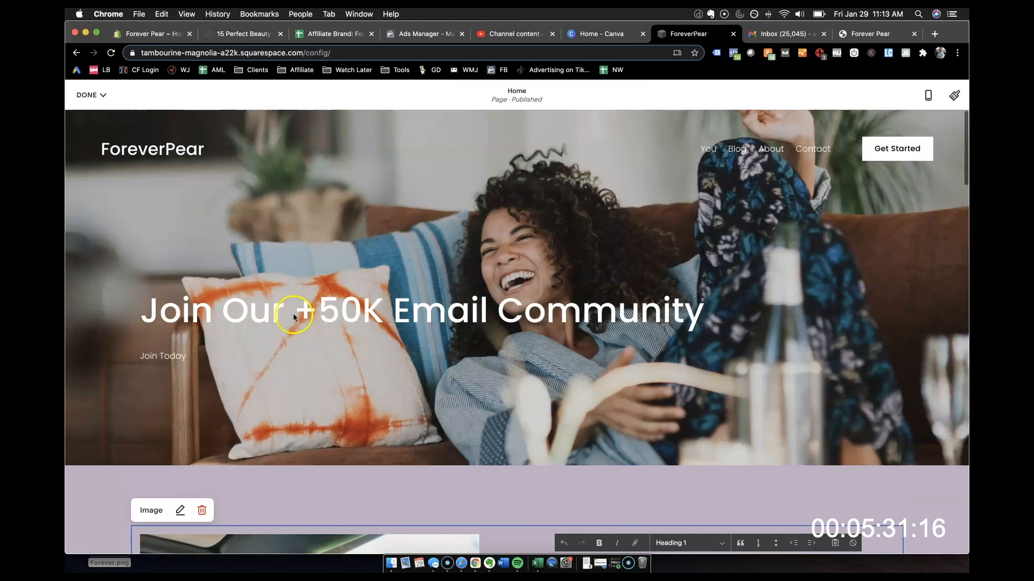
triple_click(300, 312)
key("super+v")
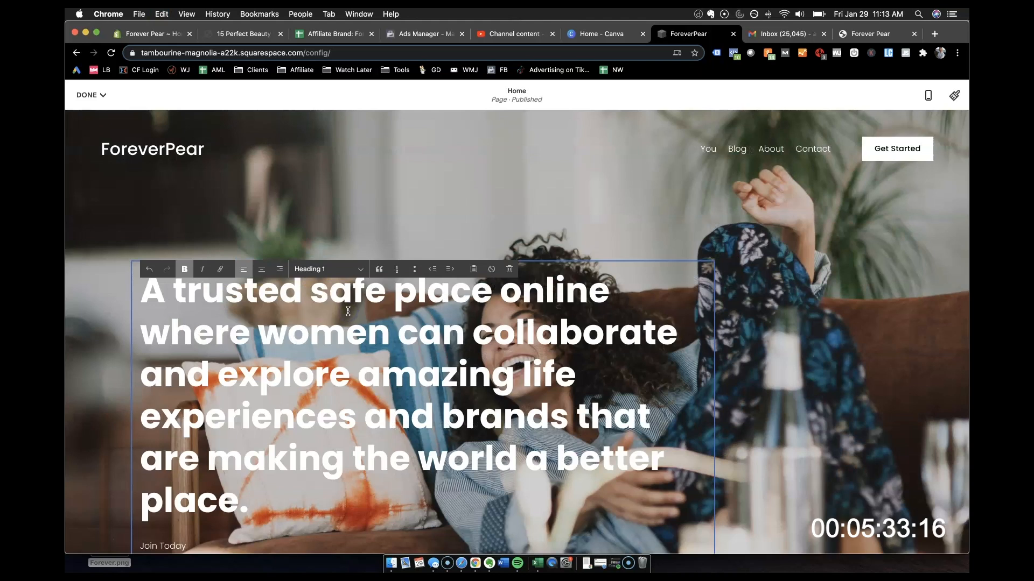
key("super+z")
scroll(617, 376, "down", 4)
left_click(624, 393)
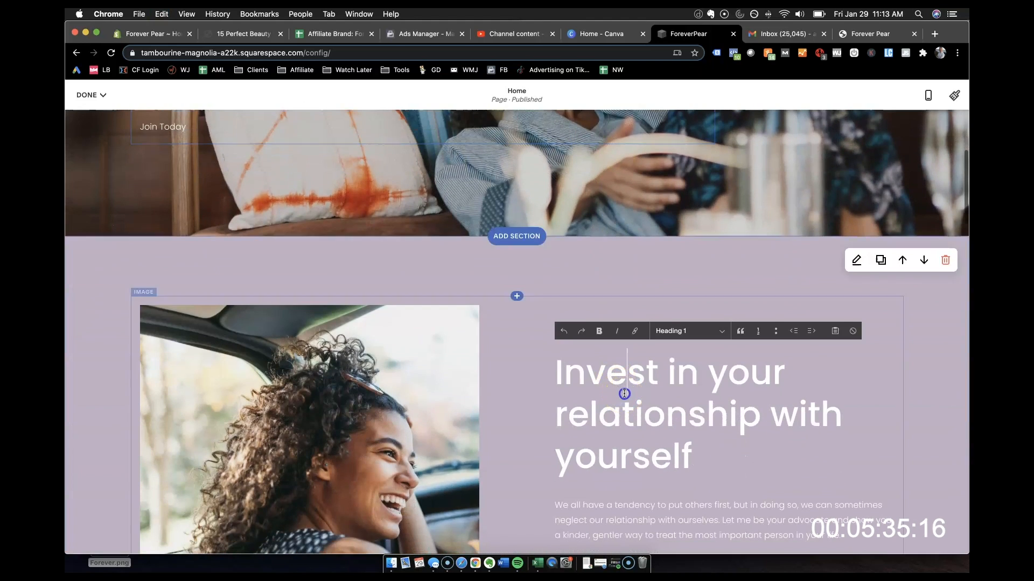
scroll(624, 393, "down", 4)
key("super+a")
key("super+v")
key("super+z")
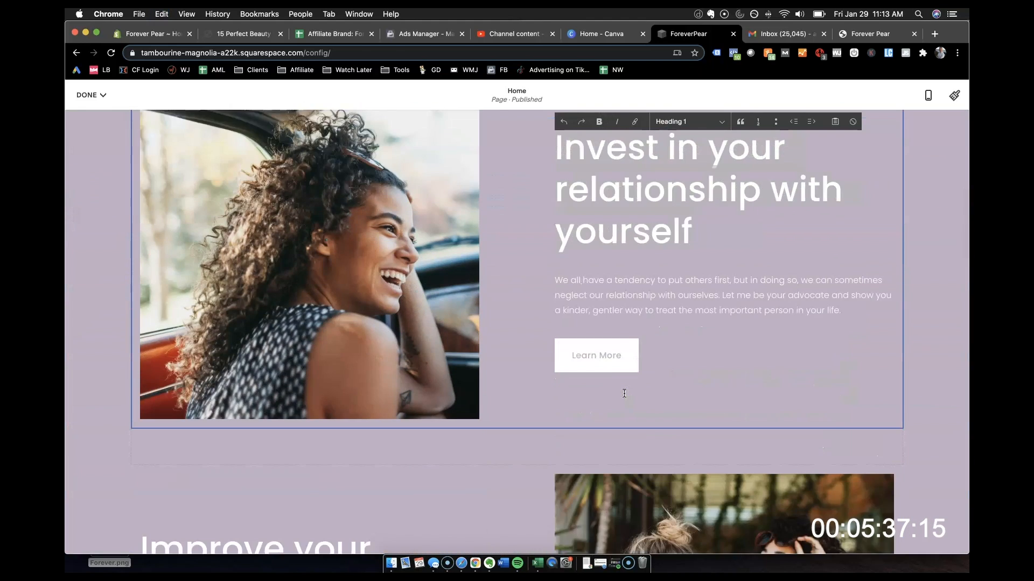
Step: Replace the paragraph under "Invest in your relationship with yourself" with the copied description starting "A trusted safe place online where women can collaborate"
scroll(619, 362, "down", 1)
left_click(625, 272)
key("super+a")
key("super+v")
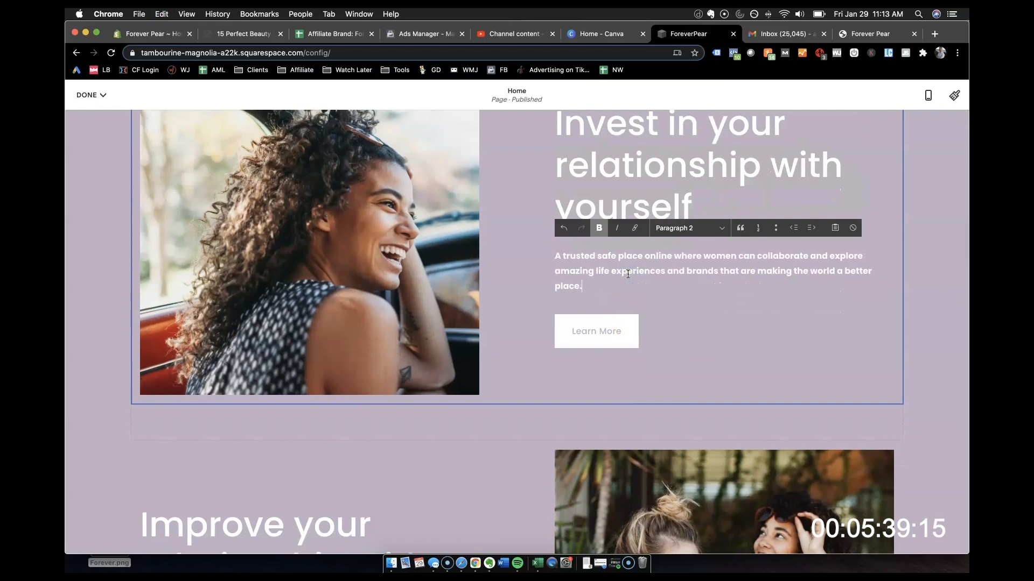
Step: Replace the heading "Invest in your relationship with yourself" with "What is Forever Pear?"
scroll(628, 274, "up", 4)
left_click(630, 220)
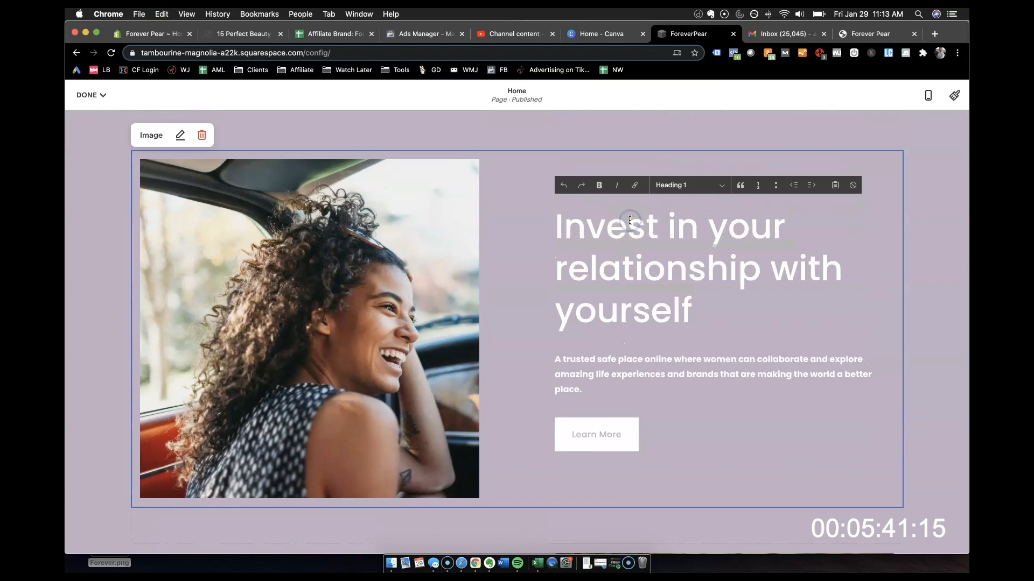
key("super+a")
type("What is Forever Pea")
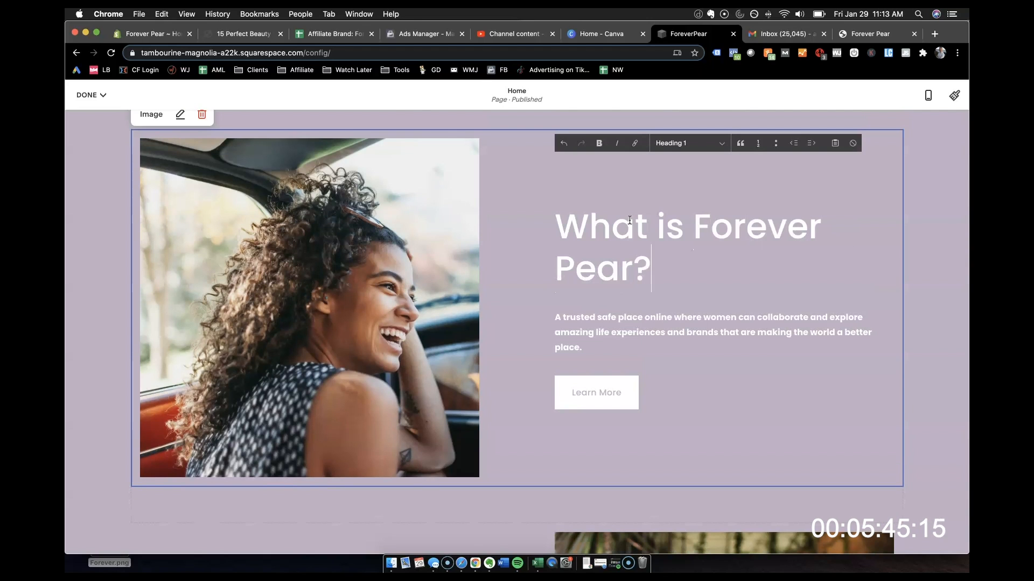
left_click(948, 265)
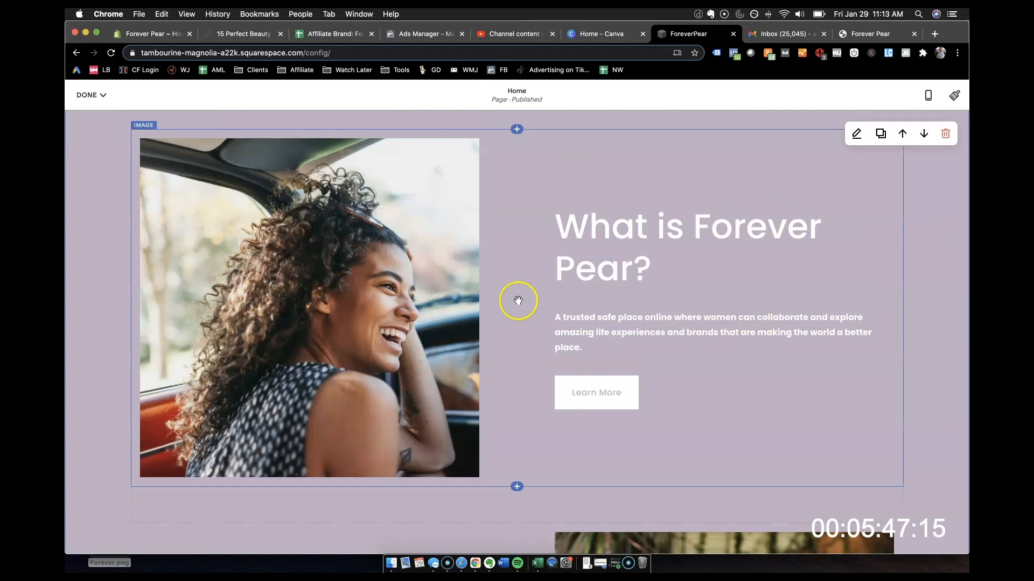
Step: Remove the photo of the woman in the car from the image block beside "What is Forever Pear?"
scroll(605, 285, "down", 5)
scroll(605, 289, "up", 5)
left_click(386, 259)
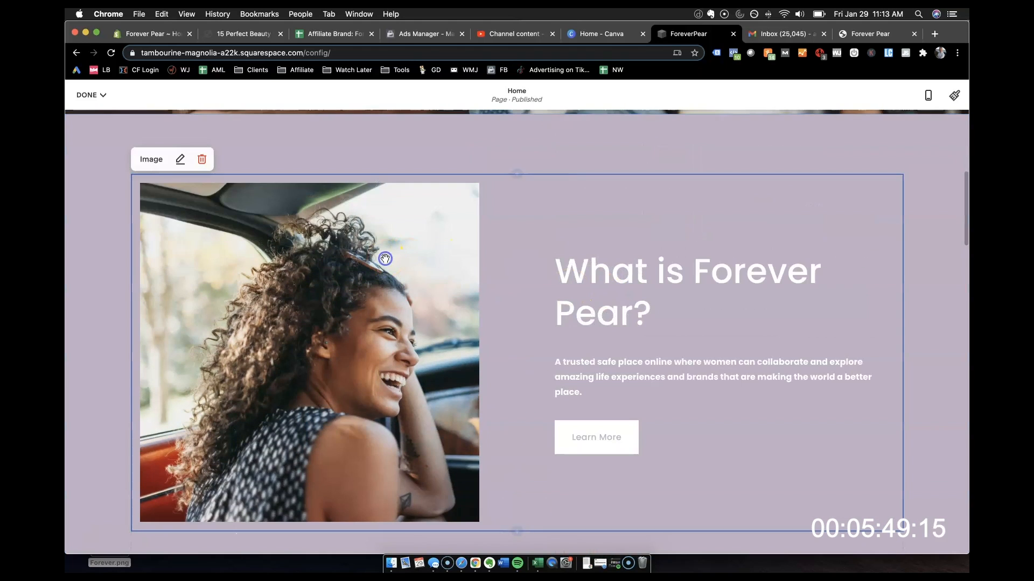
left_click(182, 161)
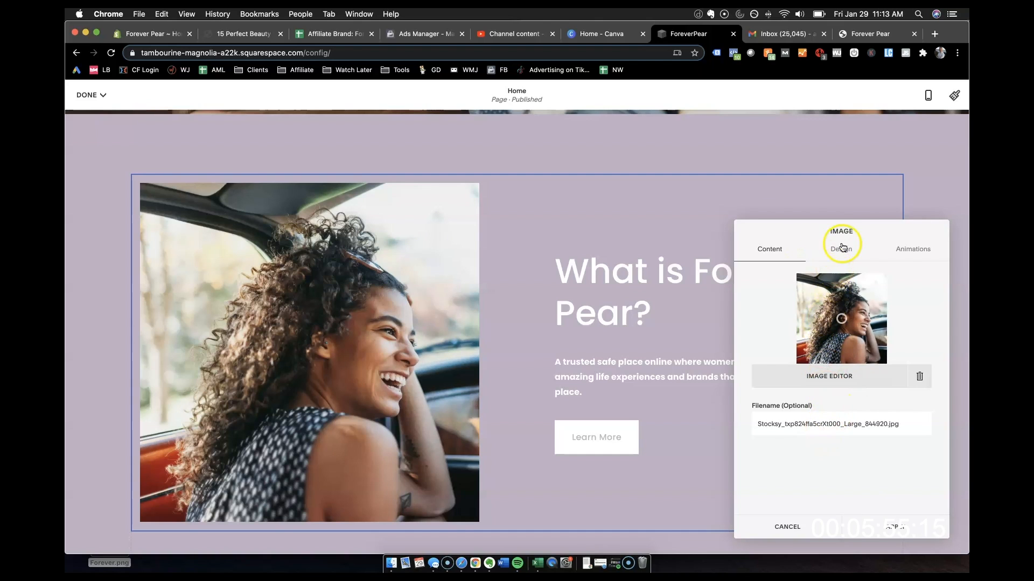
left_click(831, 377)
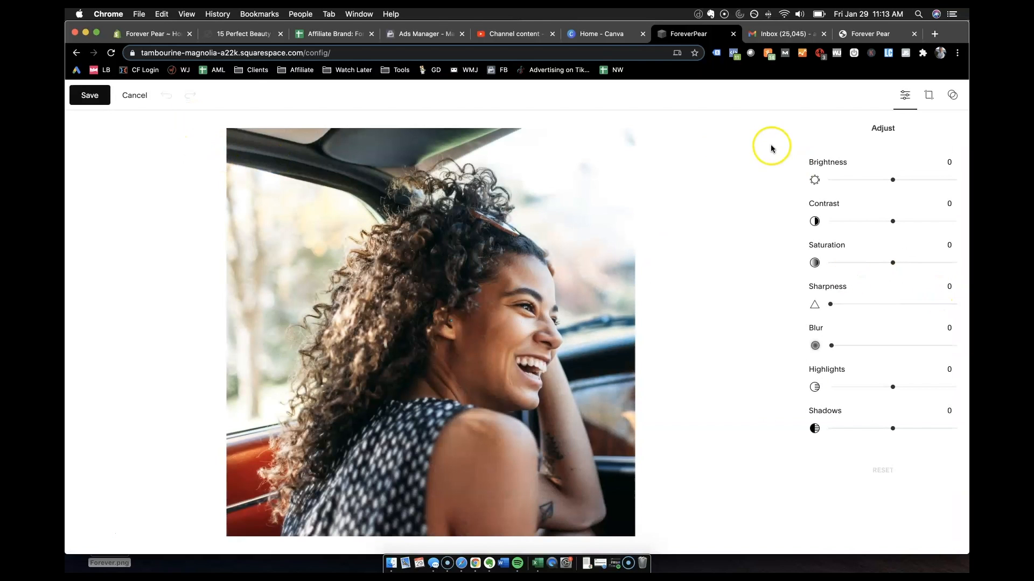
left_click(135, 96)
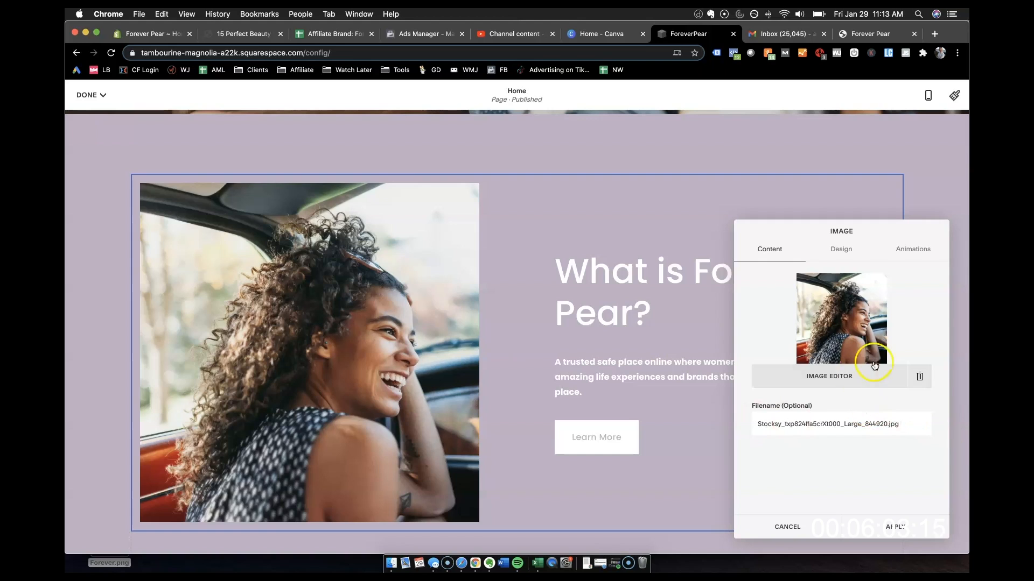
left_click(920, 376)
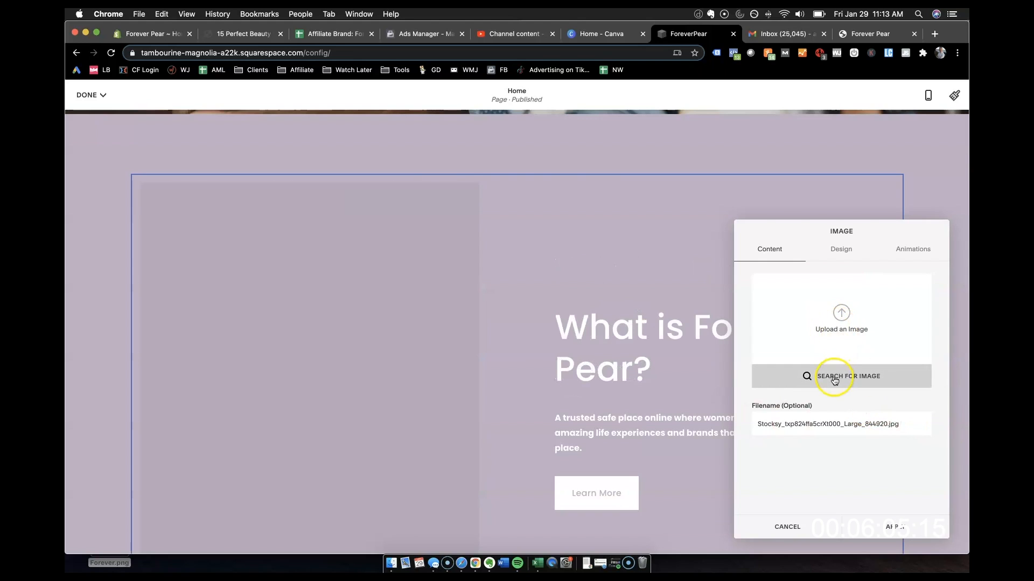
Step: Search the free stock images for "women" and save the photo of a woman meditating on a rocky shore in the image block
left_click(835, 377)
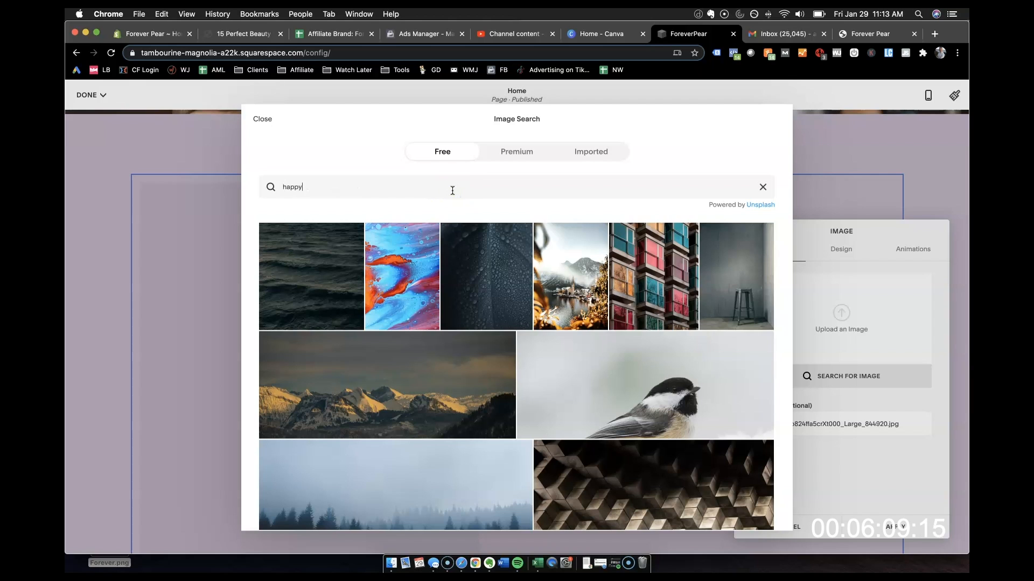
type("women")
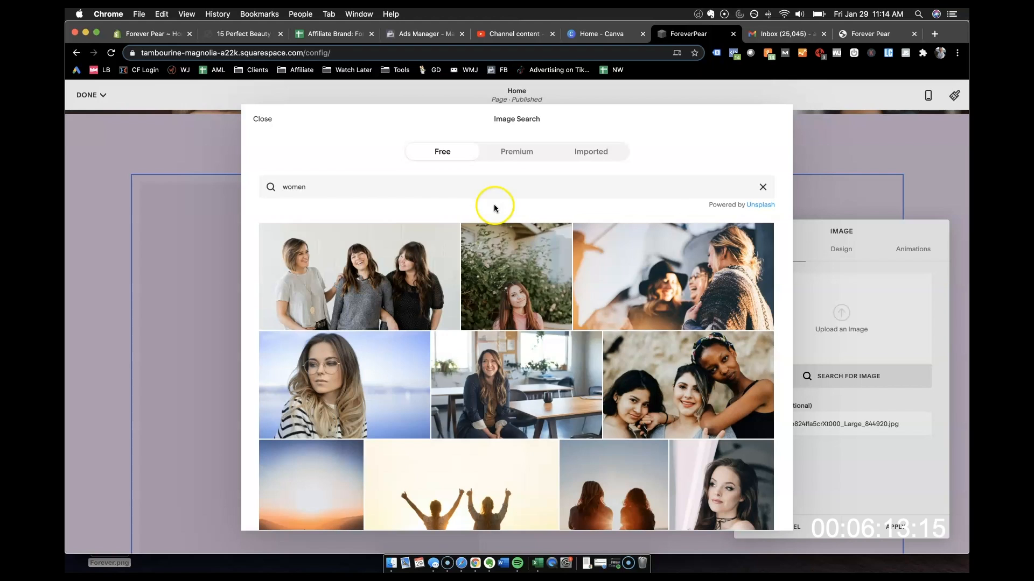
scroll(595, 339, "down", 3)
scroll(607, 346, "up", 3)
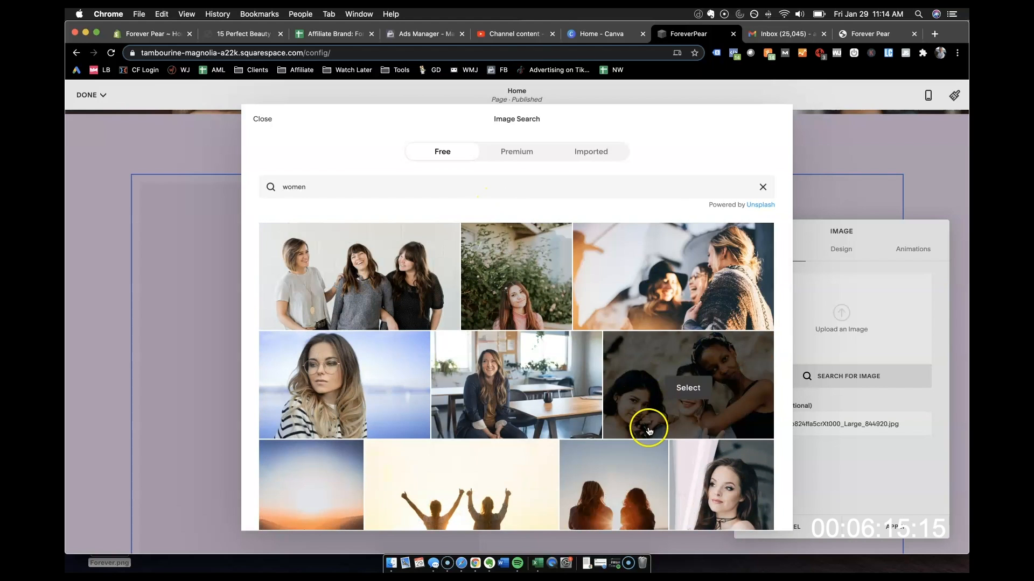
scroll(646, 427, "down", 4)
scroll(549, 487, "down", 2)
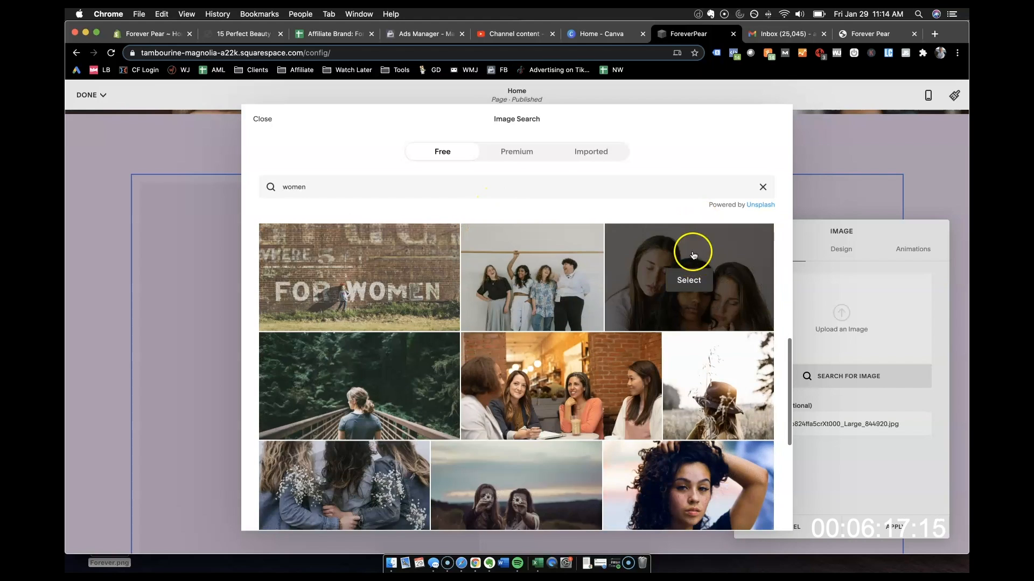
scroll(557, 279, "down", 5)
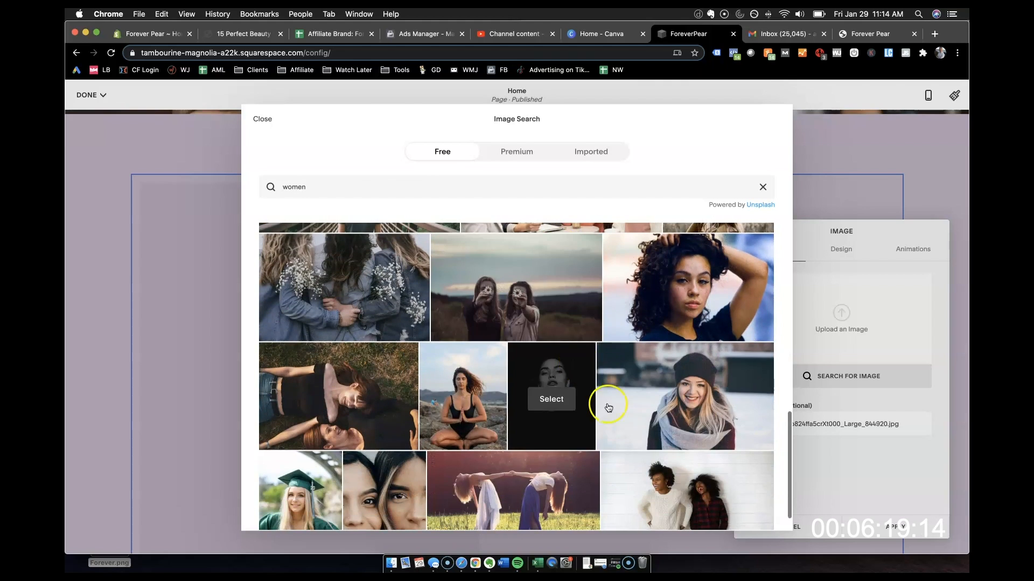
scroll(611, 404, "down", 3)
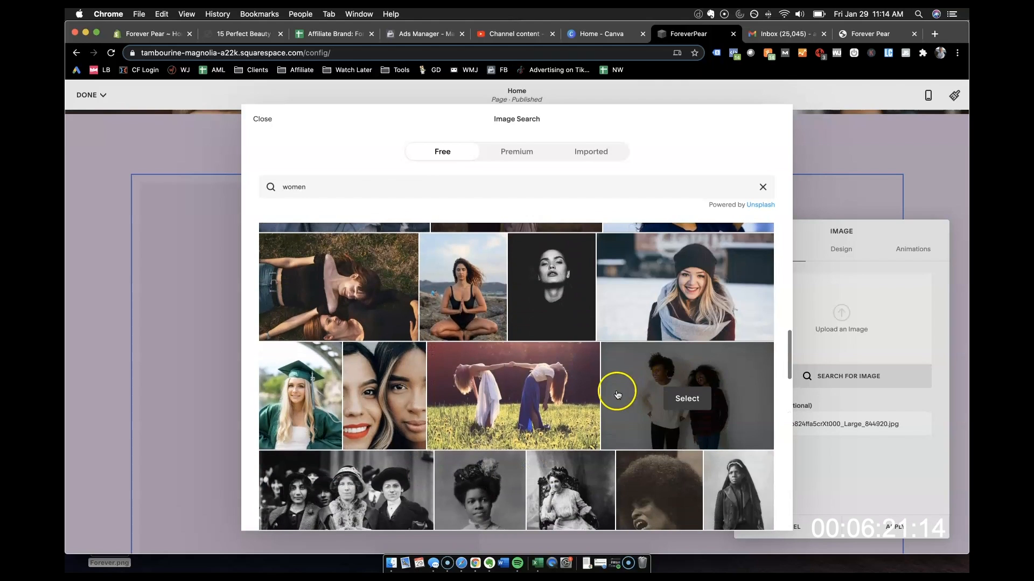
scroll(616, 390, "down", 10)
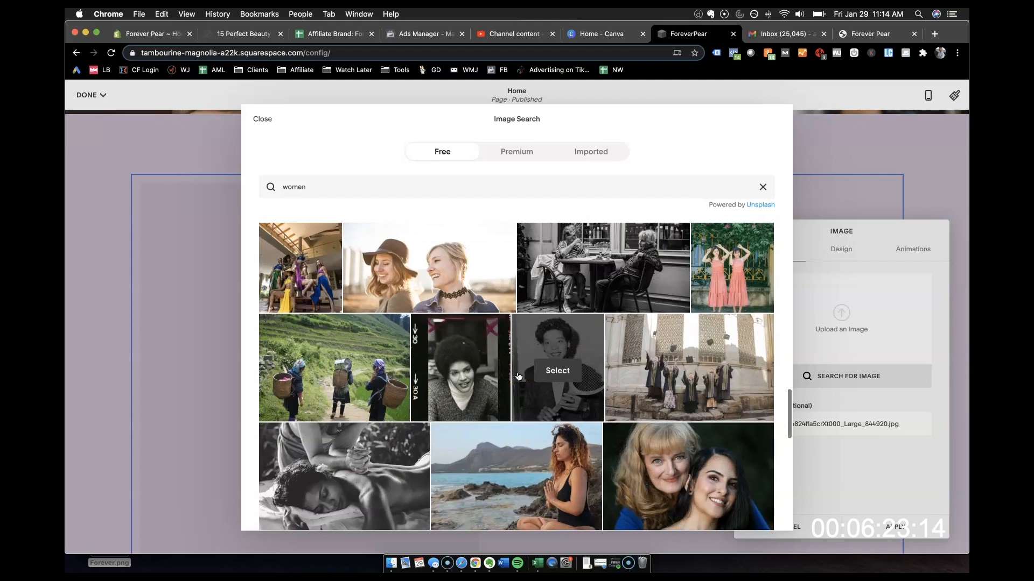
scroll(519, 377, "down", 5)
left_click(529, 344)
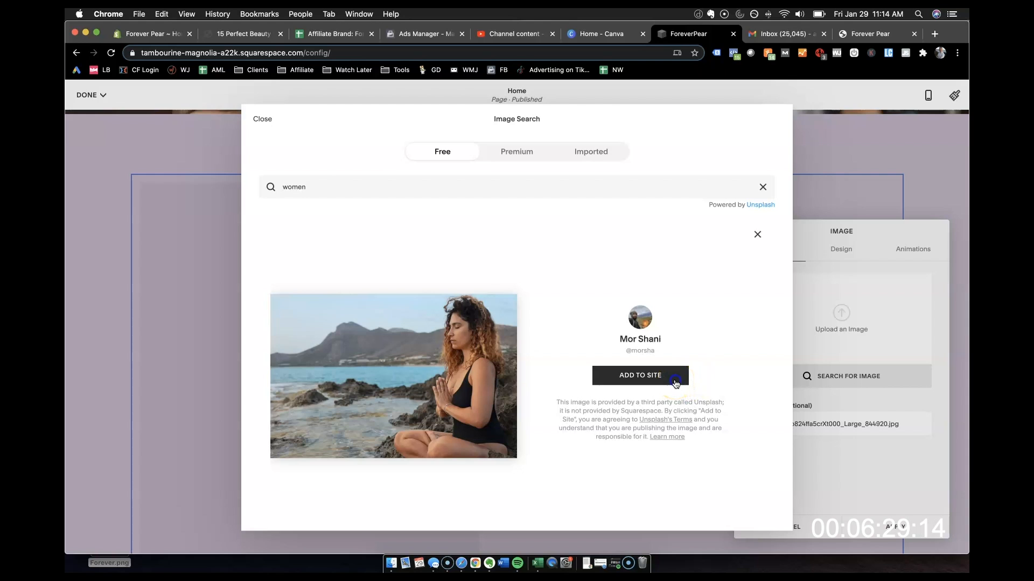
left_click(676, 382)
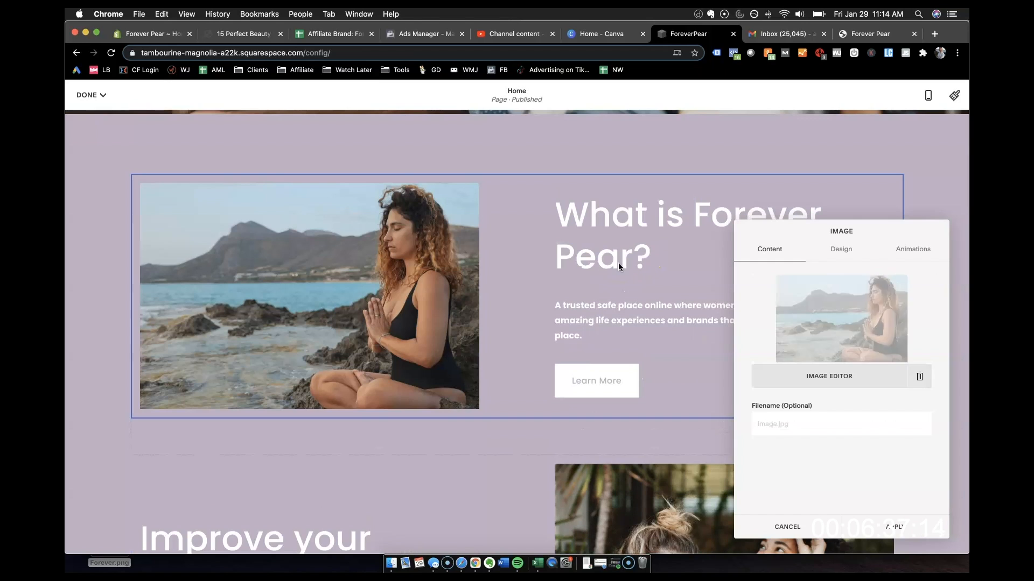
left_click(966, 110)
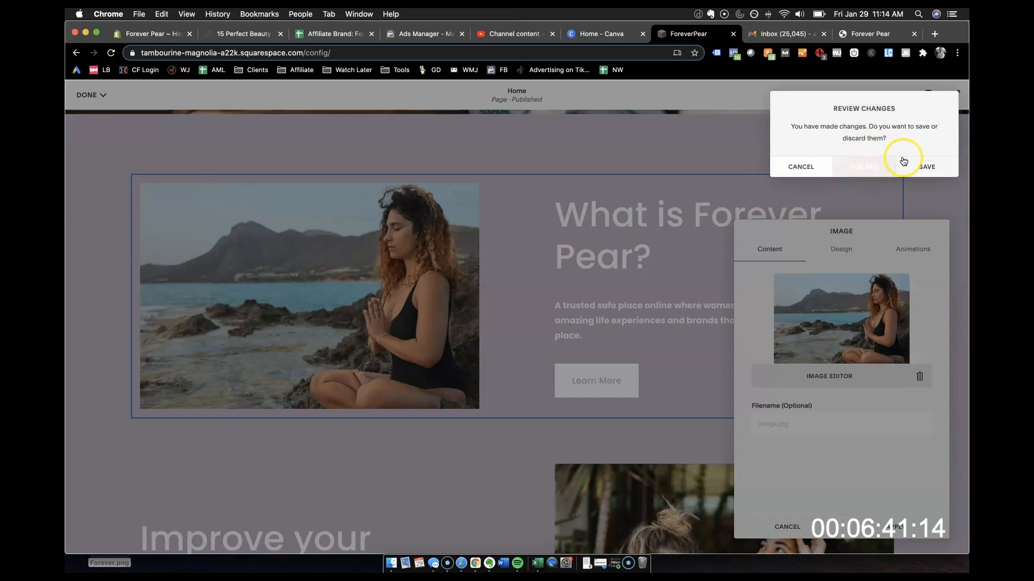
left_click(926, 165)
Step: Check the home page in the mobile preview and the desktop view, and look at the available Site Styles settings
scroll(672, 353, "up", 1)
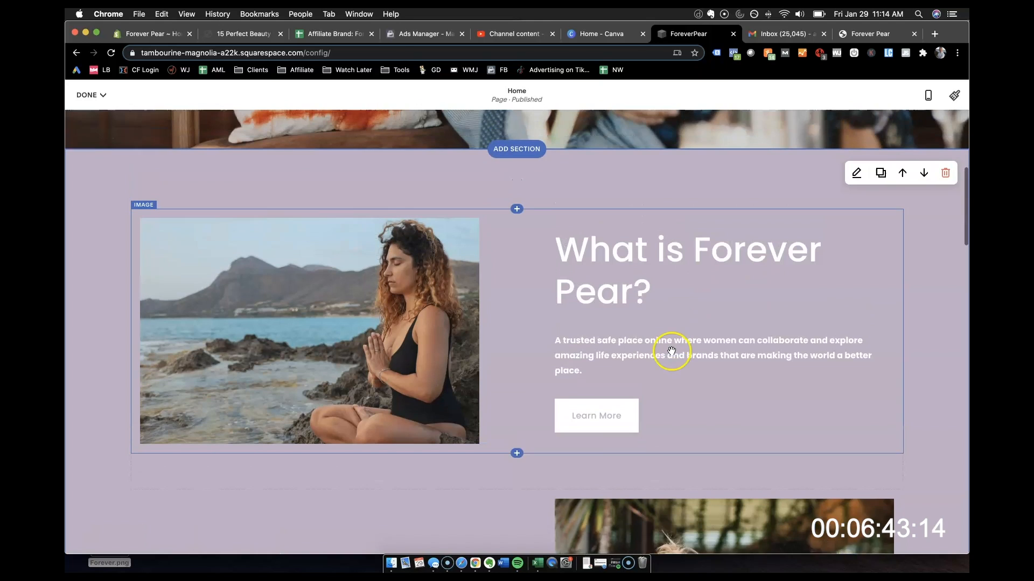
scroll(457, 360, "up", 6)
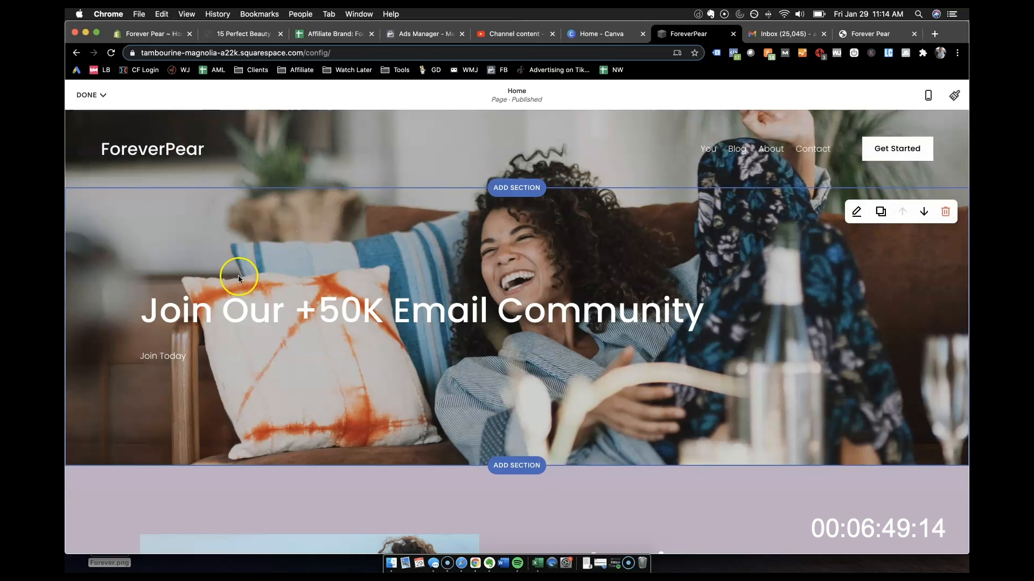
left_click(929, 95)
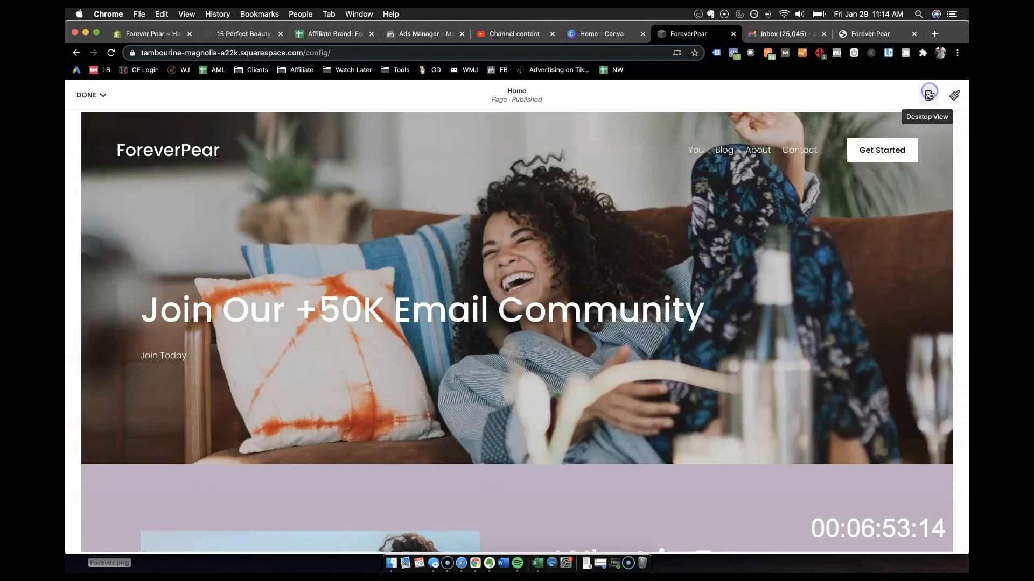
left_click(928, 97)
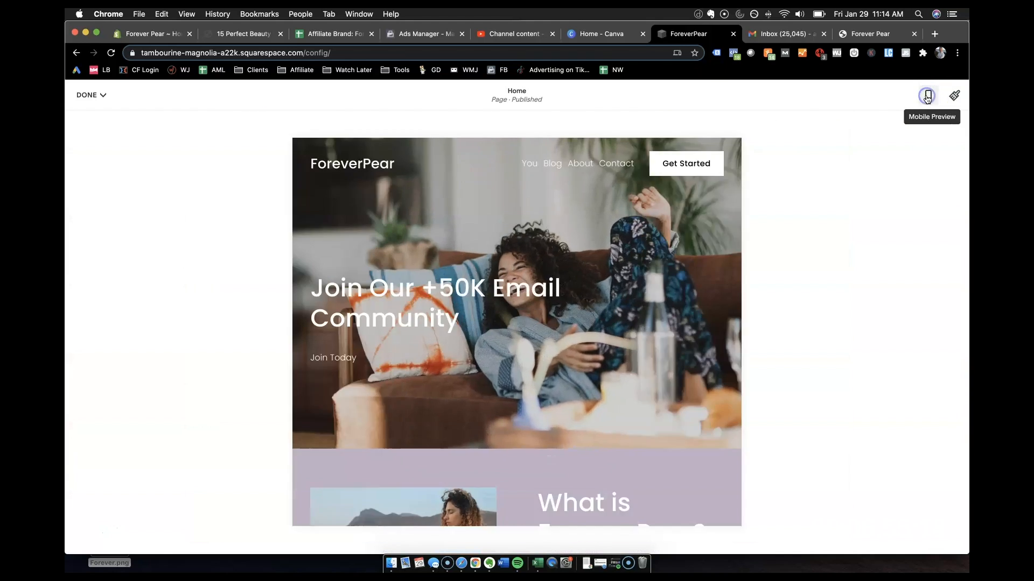
left_click(955, 103)
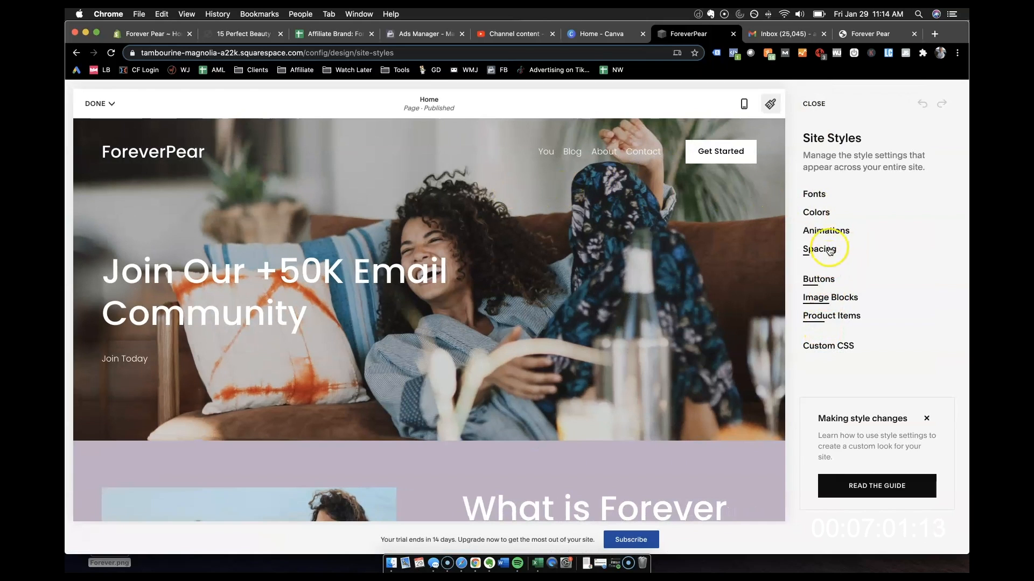
left_click(775, 104)
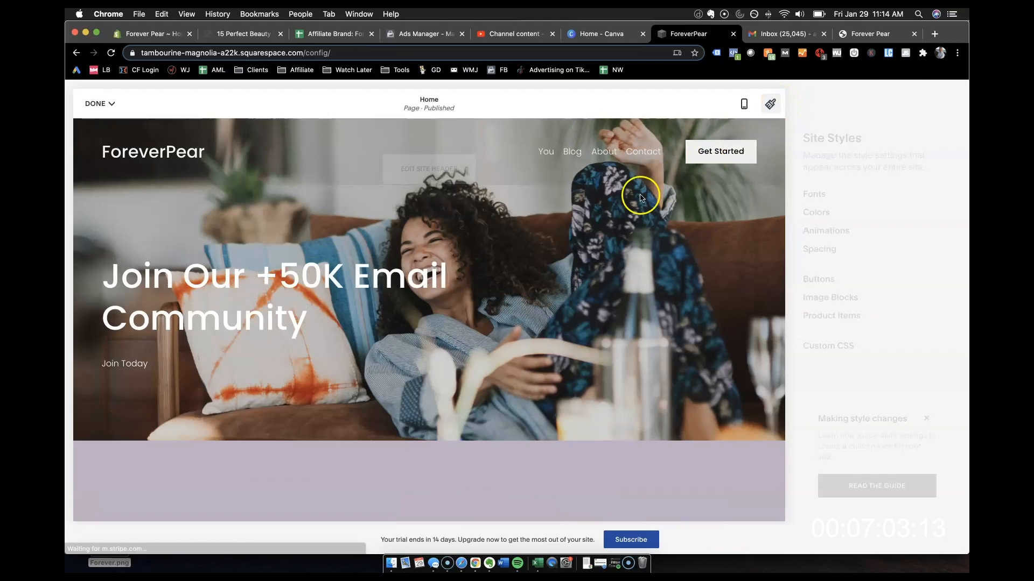
Step: Review the banner and the edited "What is Forever Pear?" section on the home page
scroll(410, 359, "down", 3)
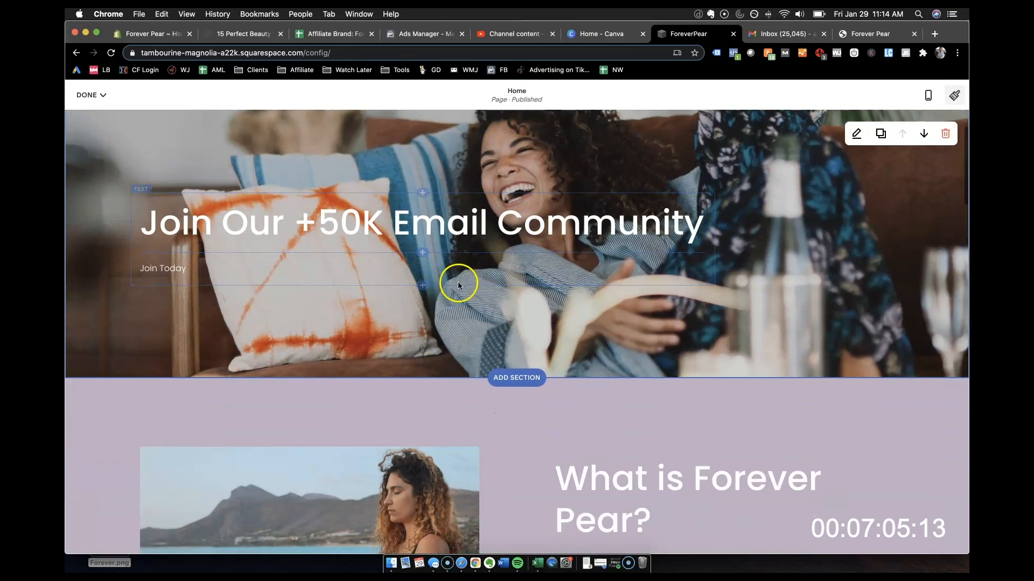
scroll(570, 197, "down", 1)
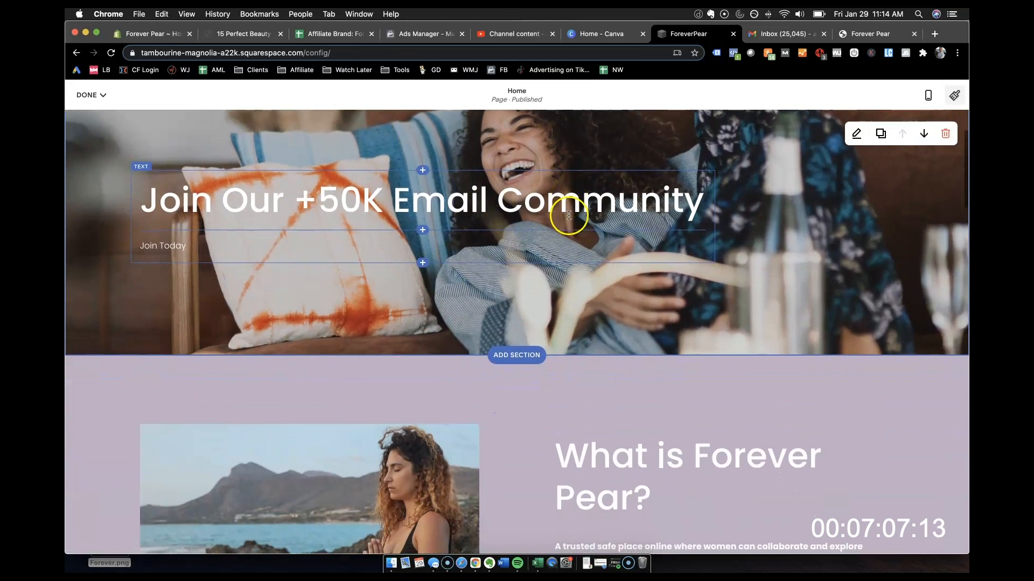
scroll(570, 205, "up", 2)
scroll(518, 247, "down", 3)
scroll(518, 246, "down", 4)
scroll(518, 246, "up", 1)
scroll(518, 247, "down", 1)
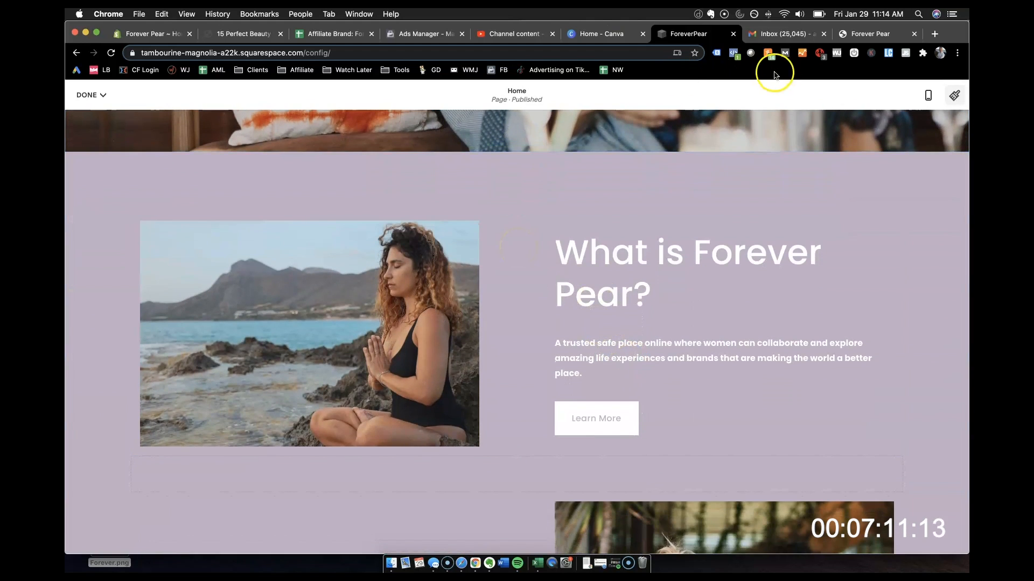
Step: Replace the banner heading with the bold sentence starting "A trusted safe place online where women", copied from the existing site's Our Story page
left_click(858, 32)
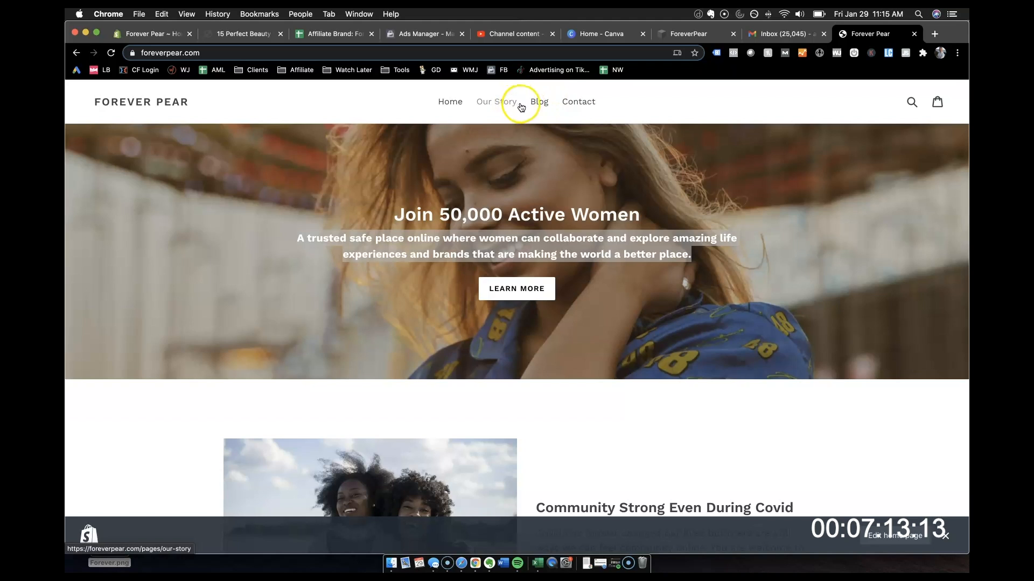
left_click(502, 102)
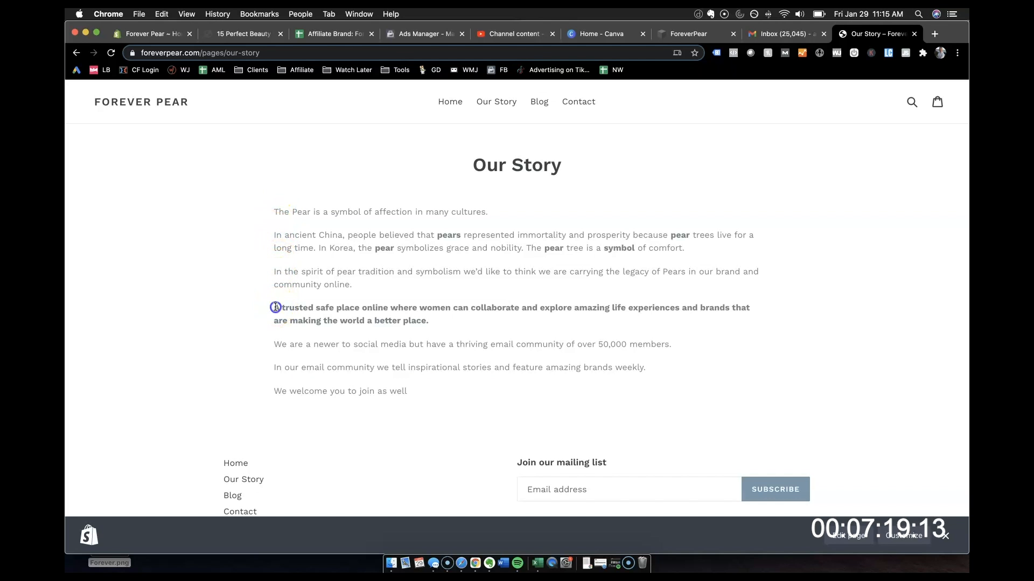
left_click_drag(275, 307, 420, 322)
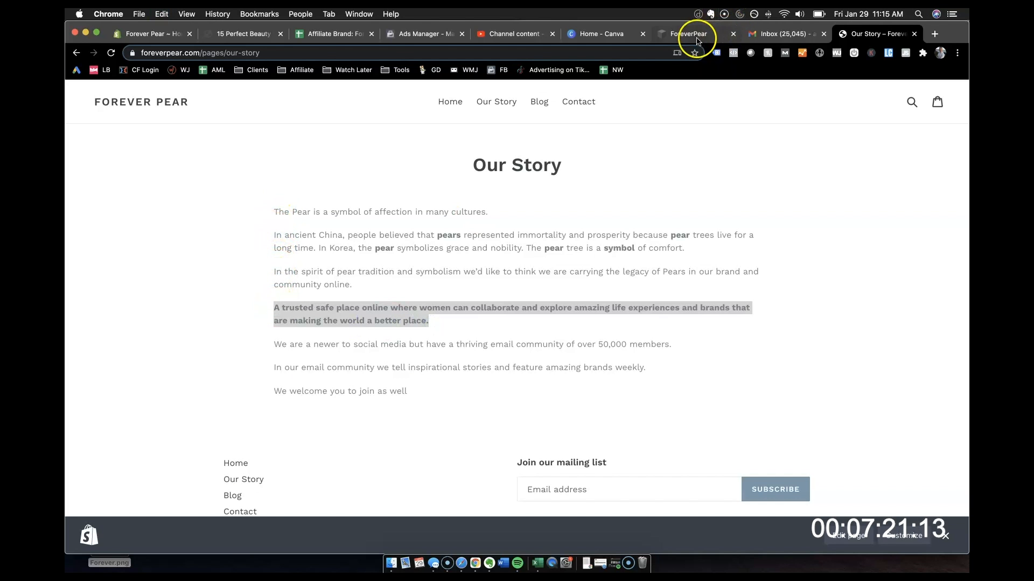
left_click(697, 34)
scroll(485, 289, "up", 5)
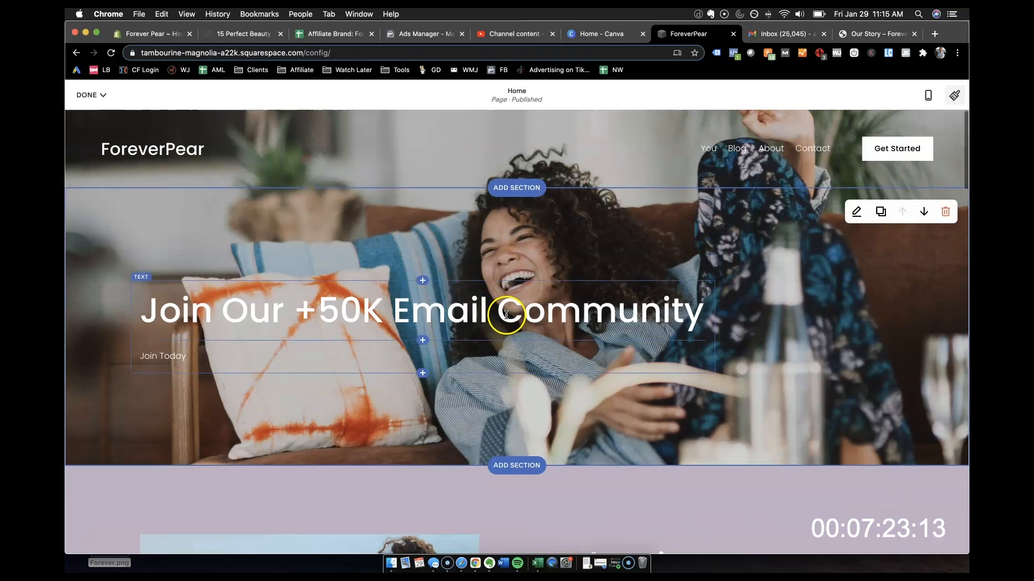
triple_click(504, 315)
type("A trusted safe place online where women can collaborate and explore amazing life experiences and brands that are making the world a better place.")
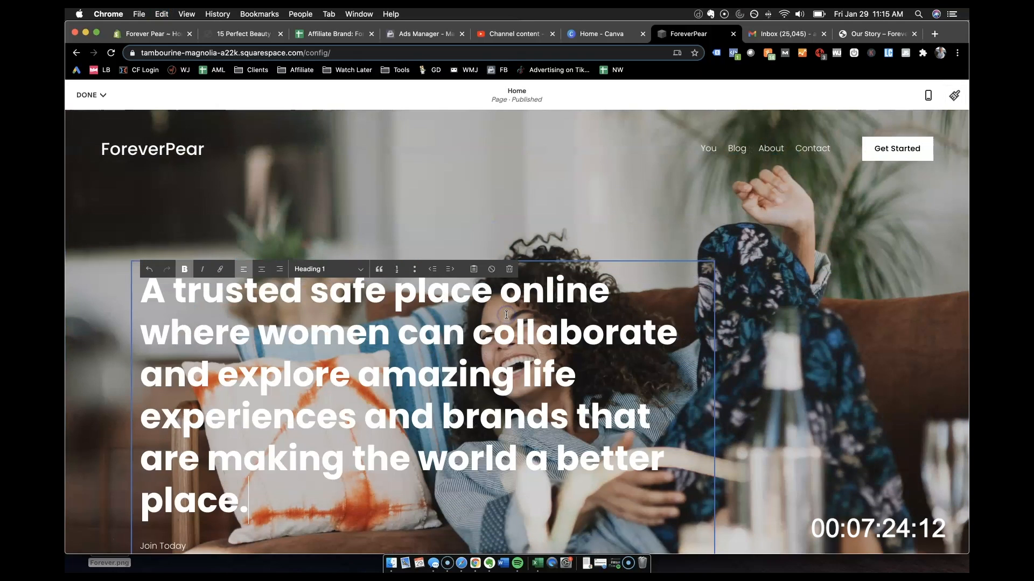
Step: Format the new banner sentence as Heading 4 and delete the "Join Today" line below it
left_click(327, 274)
left_click(345, 311)
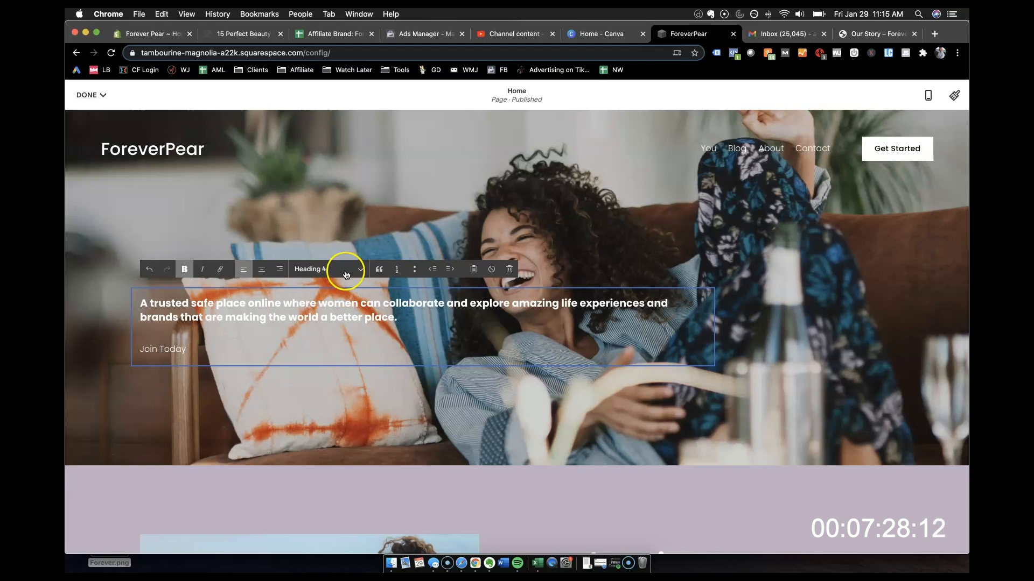
left_click(342, 392)
triple_click(212, 355)
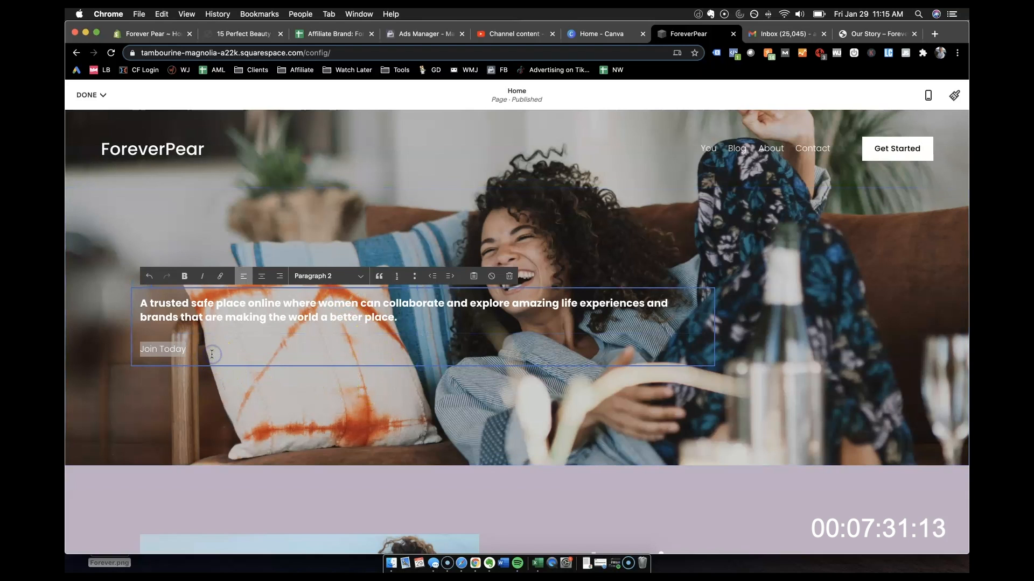
key("BackSpace")
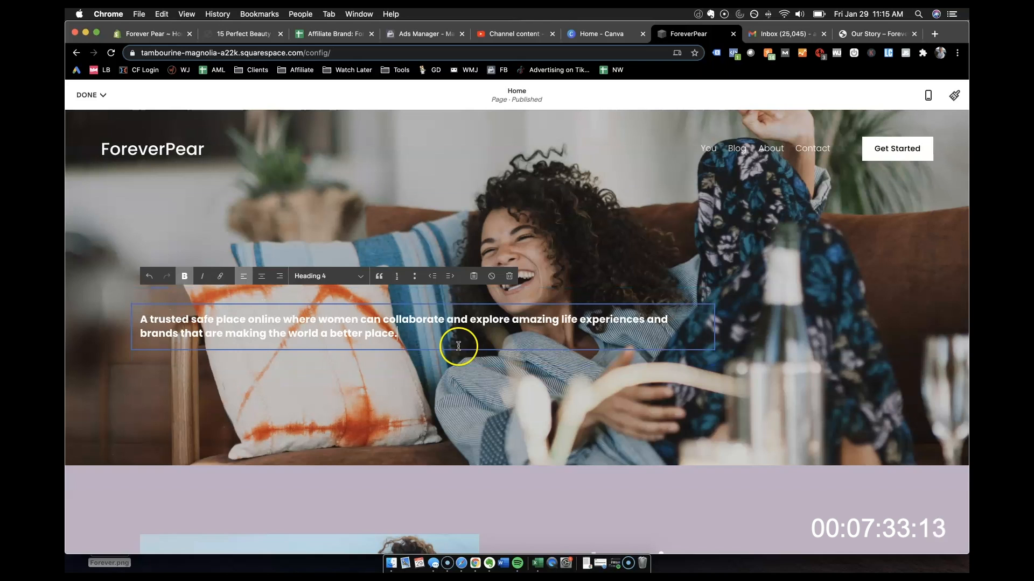
left_click(823, 365)
Step: Enlarge the banner sentence by changing its text style to Heading 3
left_click(518, 322)
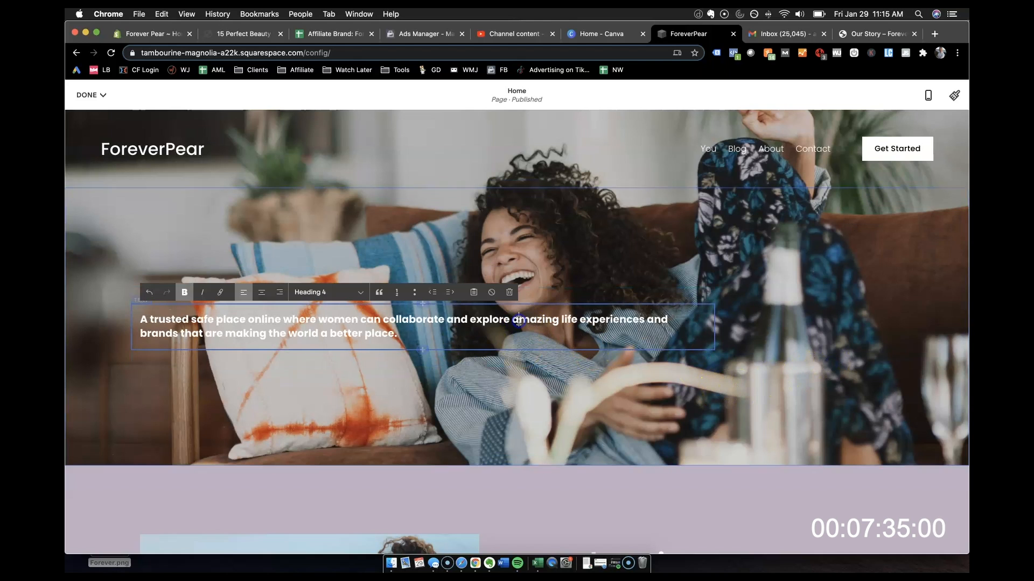
left_click(326, 292)
left_click(334, 280)
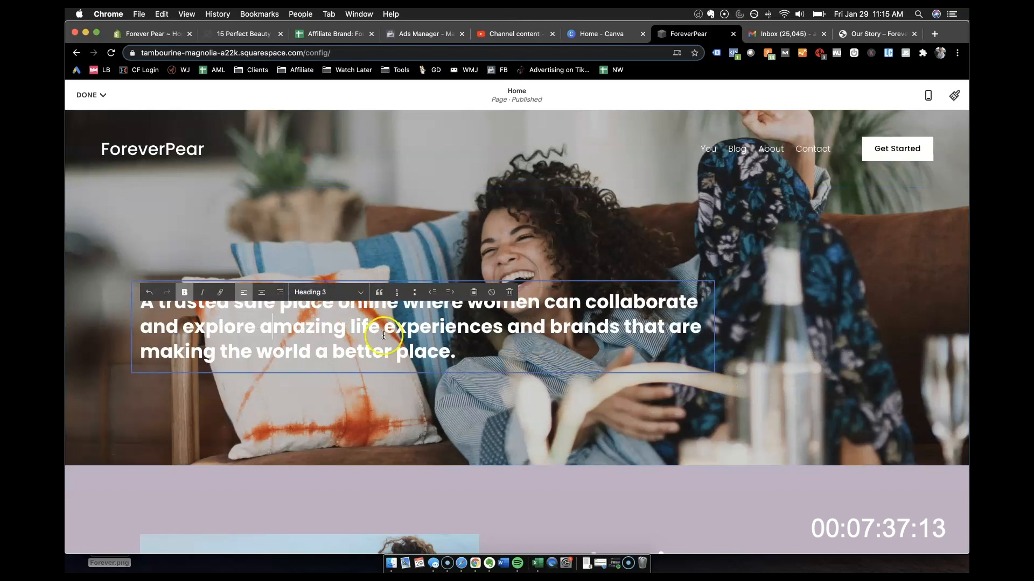
left_click(842, 358)
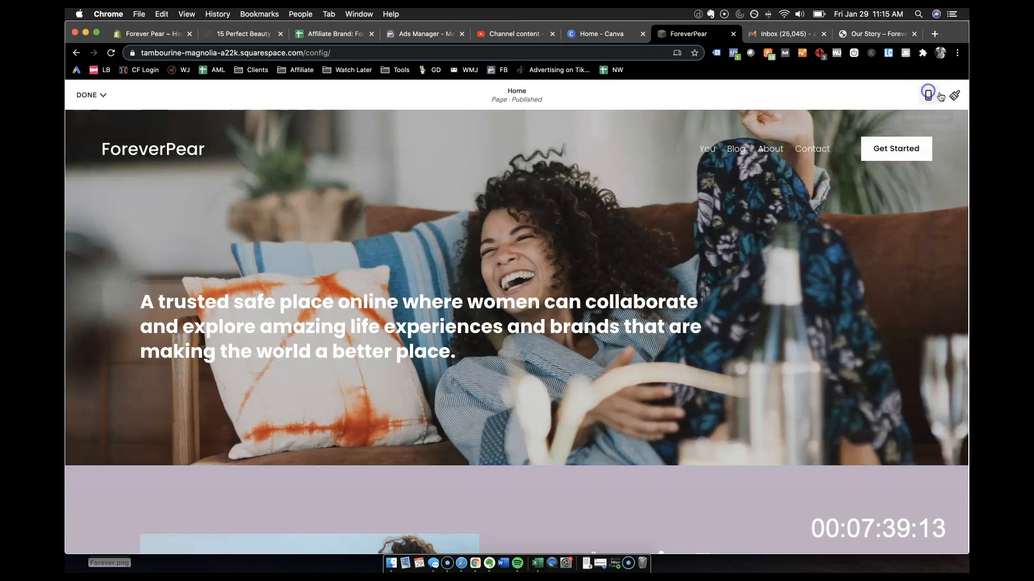
Step: Check the enlarged banner sentence in the mobile and desktop views, and glance at the Site Styles settings
left_click(927, 95)
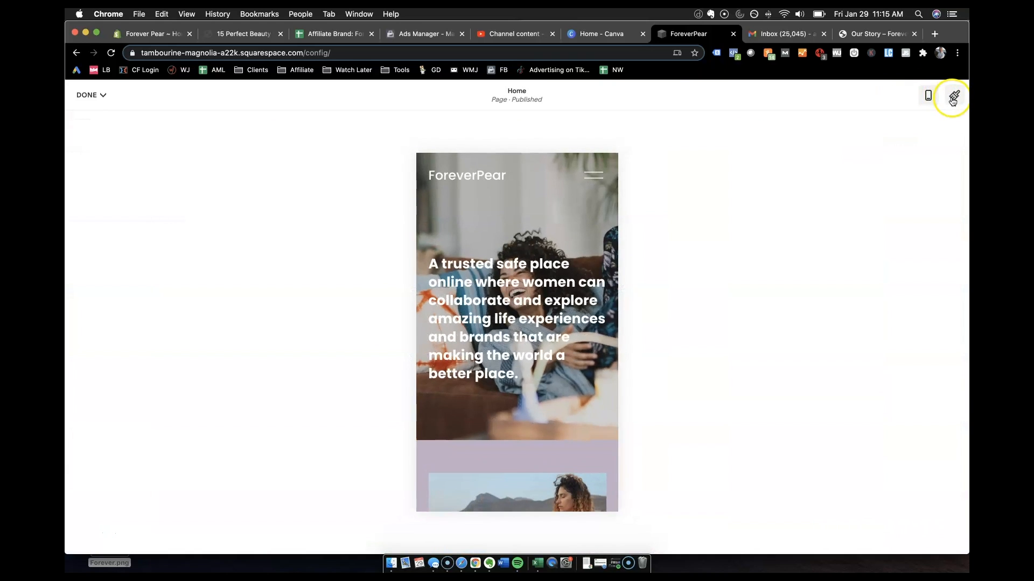
left_click(949, 97)
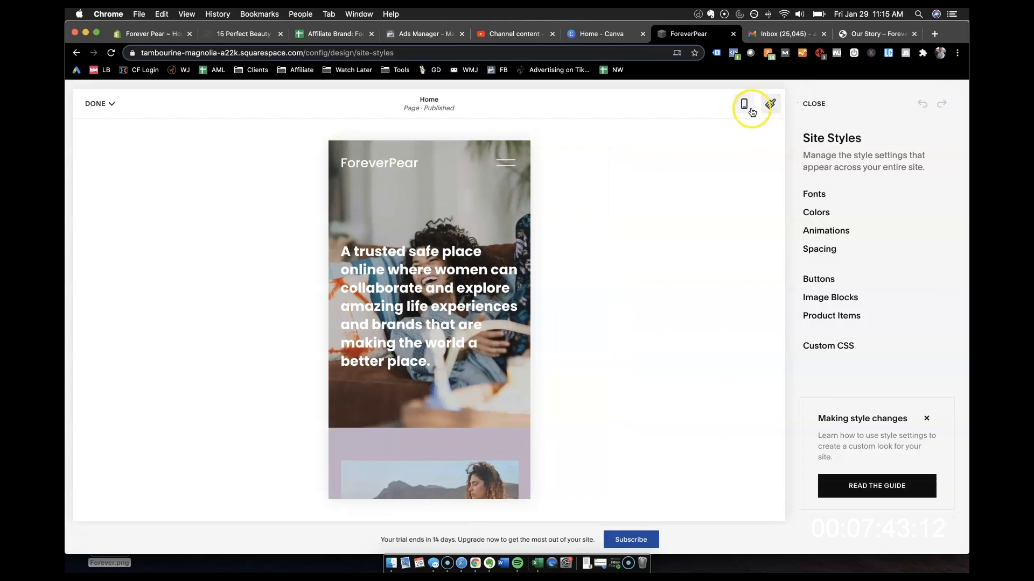
left_click(745, 106)
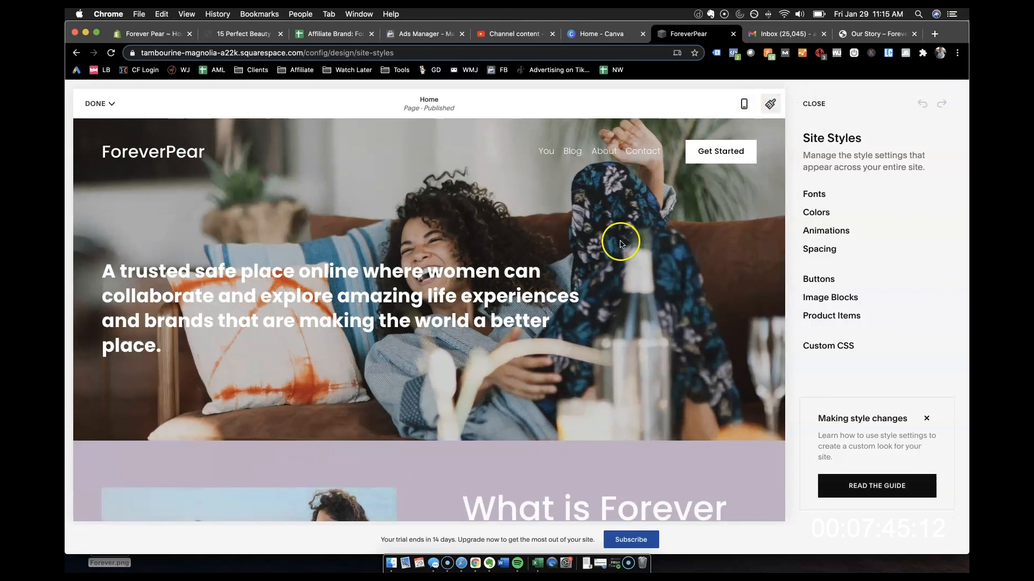
left_click(828, 89)
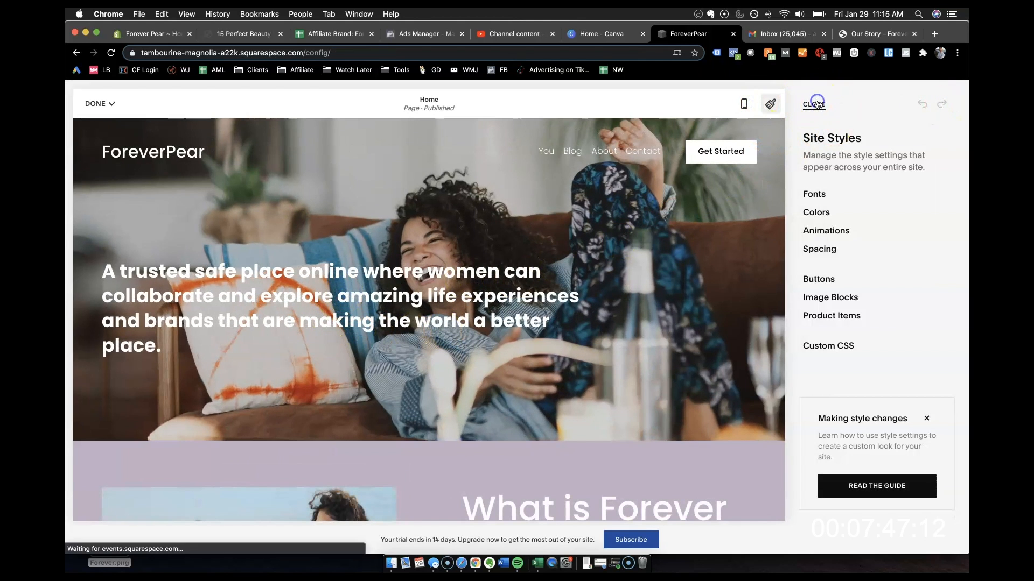
Step: Set the banner sentence back to Heading 4 and check how it fits in the mobile preview
left_click(506, 327)
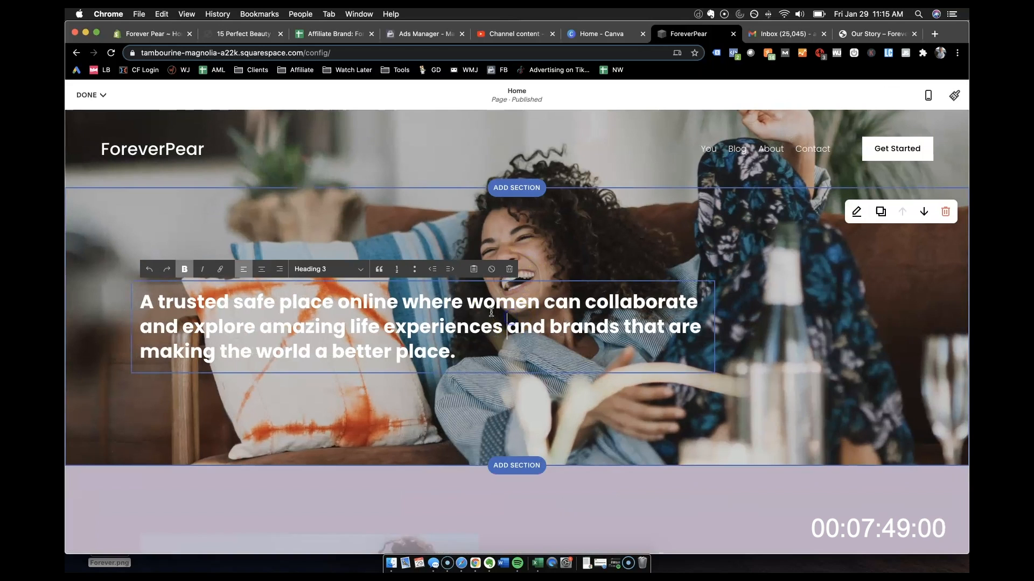
triple_click(345, 293)
left_click(348, 274)
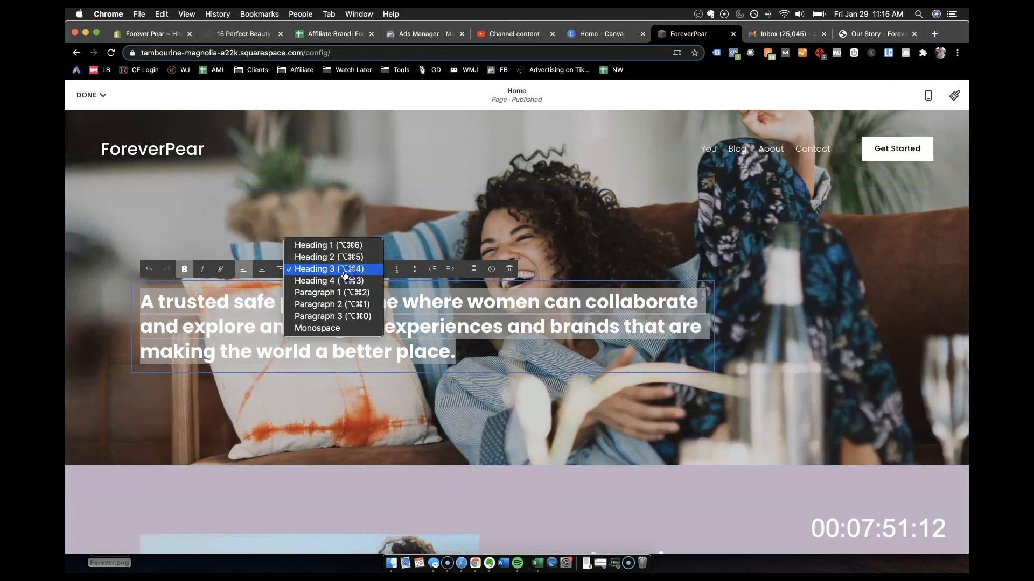
left_click(340, 280)
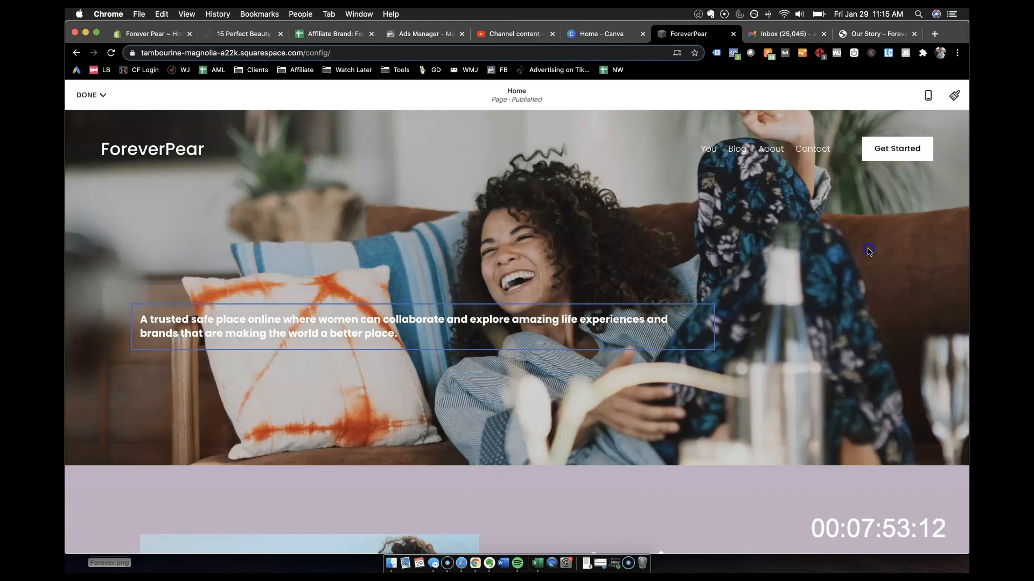
left_click(928, 96)
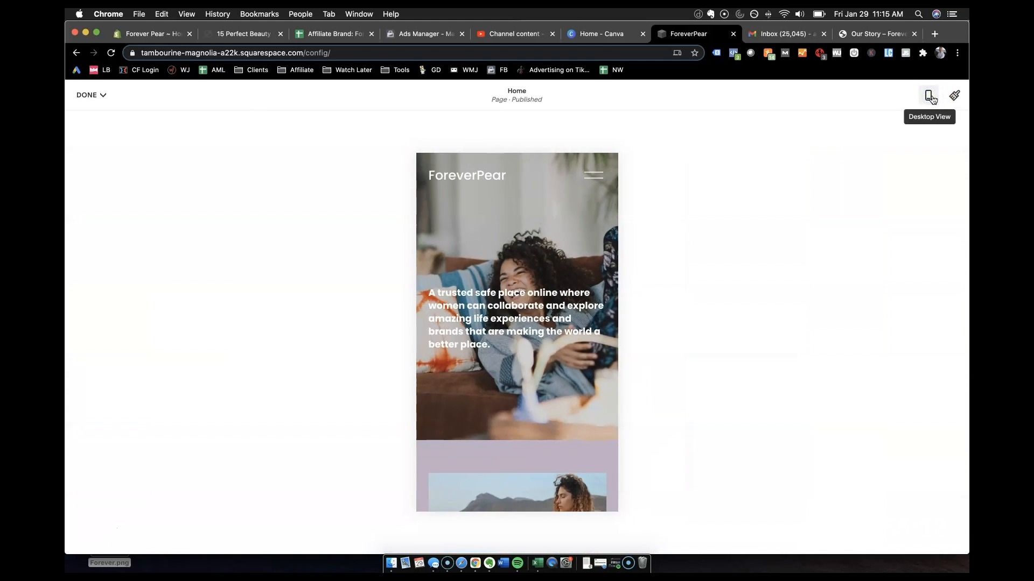
mouse_move(570, 176)
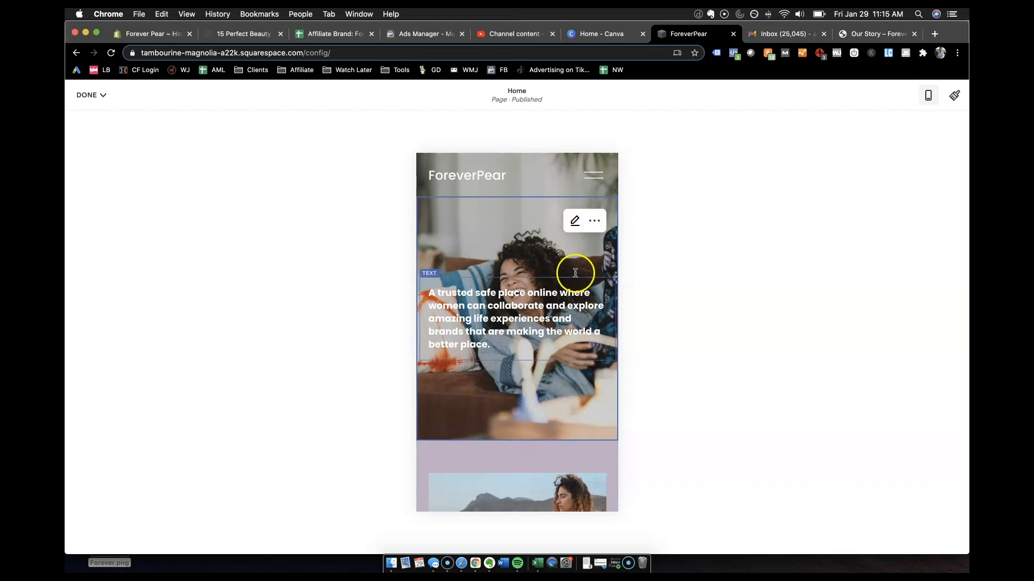
left_click(928, 95)
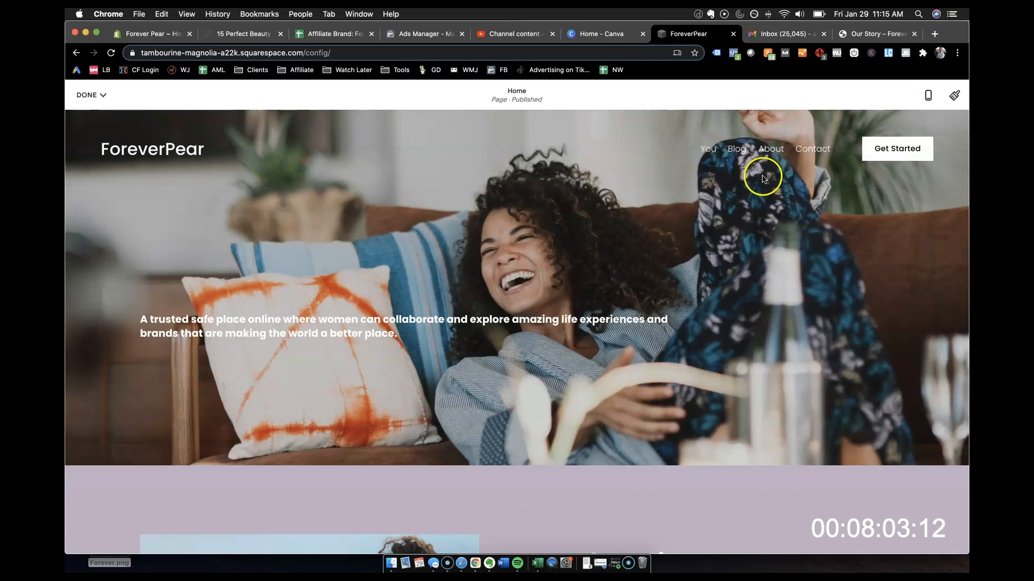
Step: Edit the site header and change the site title to "Forever Pear"
left_click(525, 145)
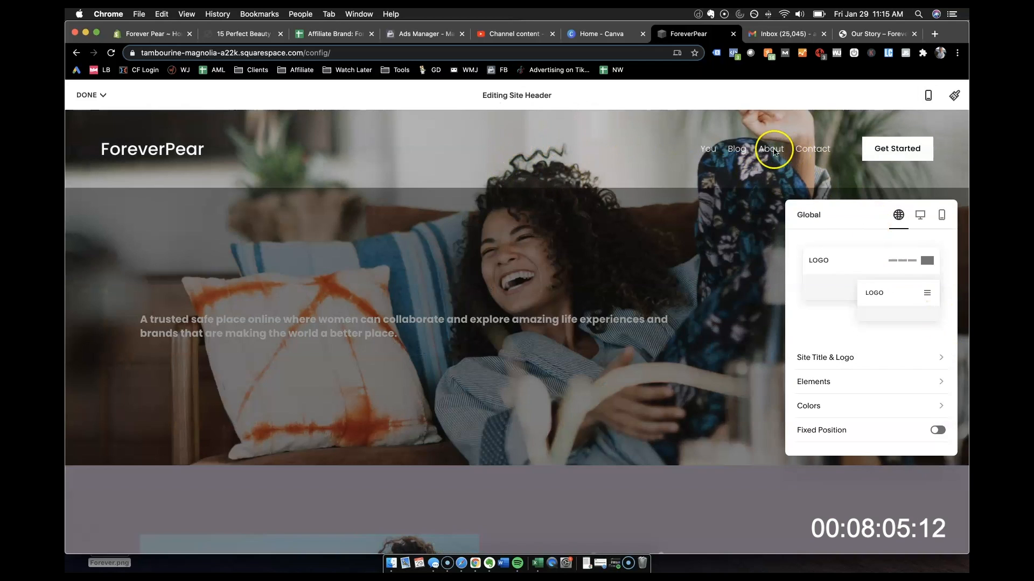
scroll(861, 364, "down", 1)
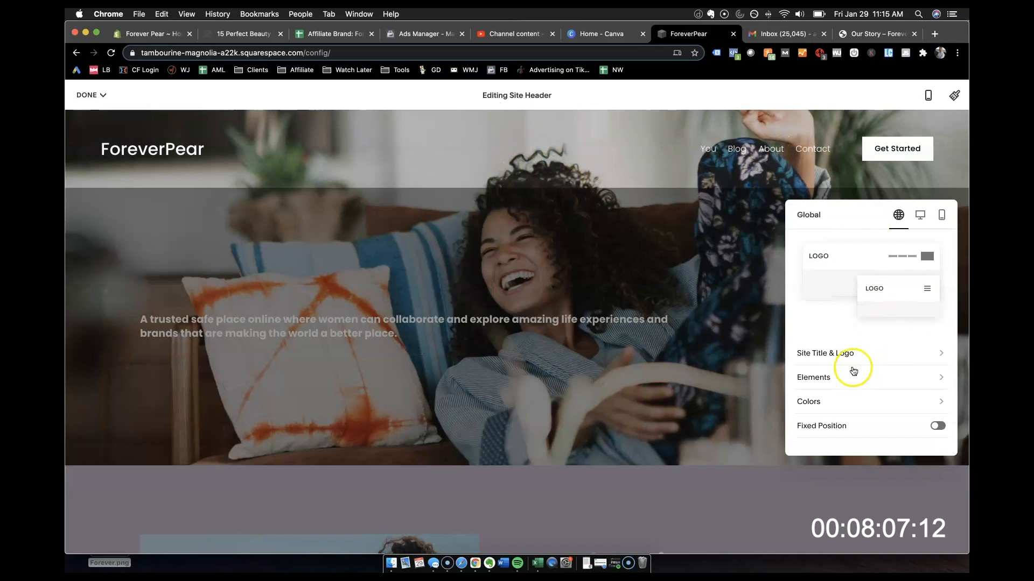
left_click(855, 358)
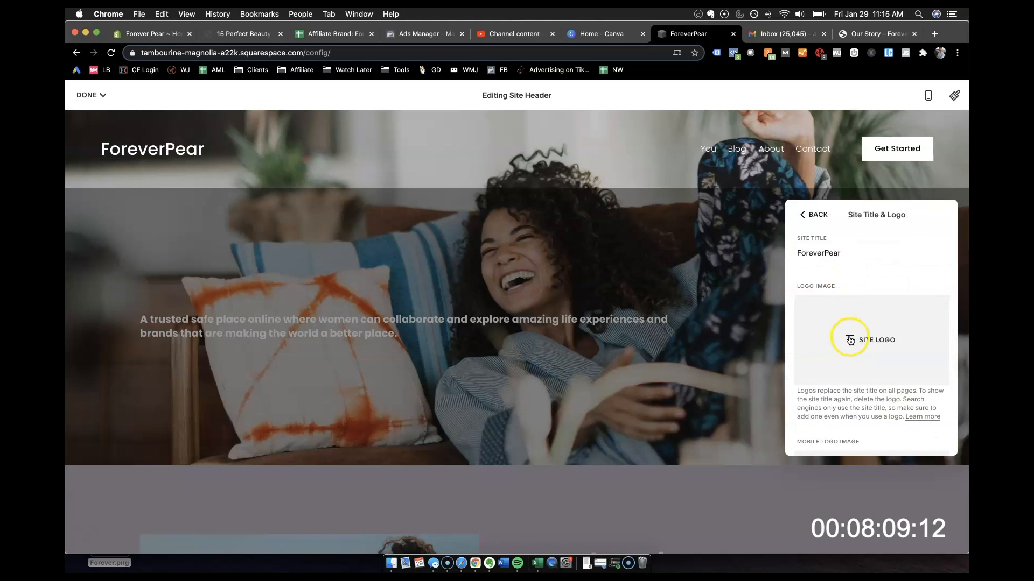
left_click(813, 216)
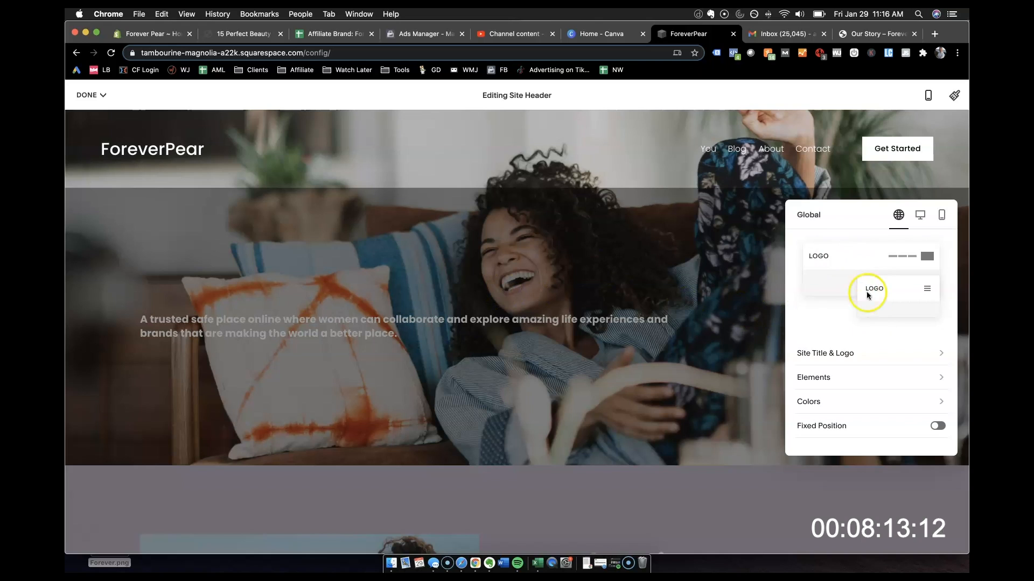
left_click(864, 359)
left_click(839, 254)
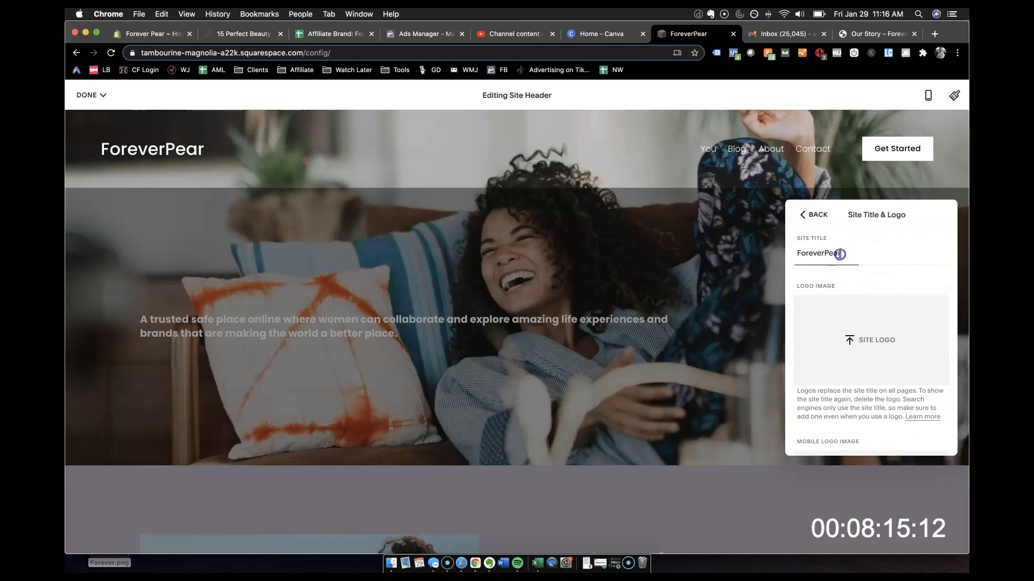
left_click(820, 216)
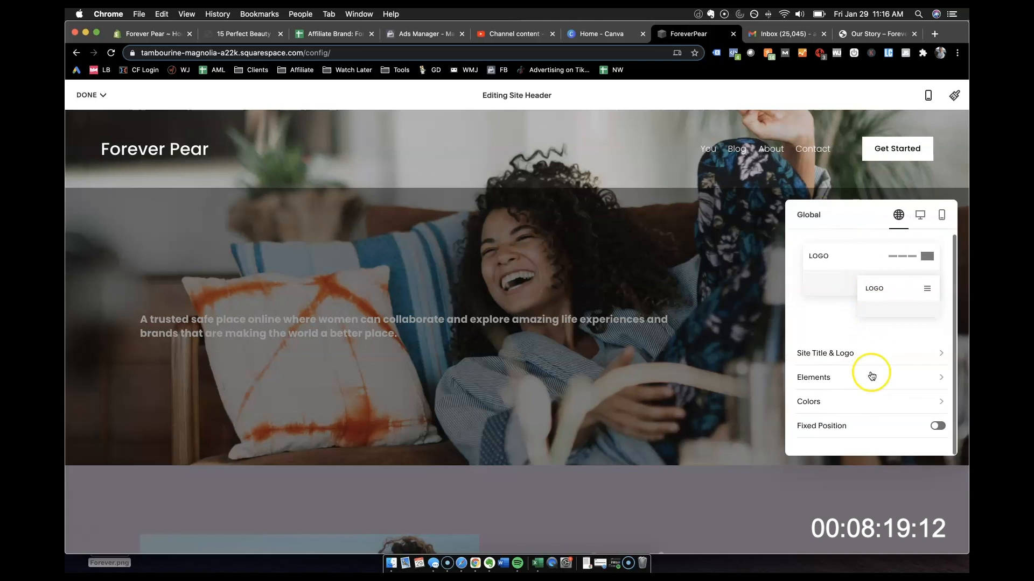
Step: Look through the header's Elements and Colors settings and leave the header editing
left_click(859, 384)
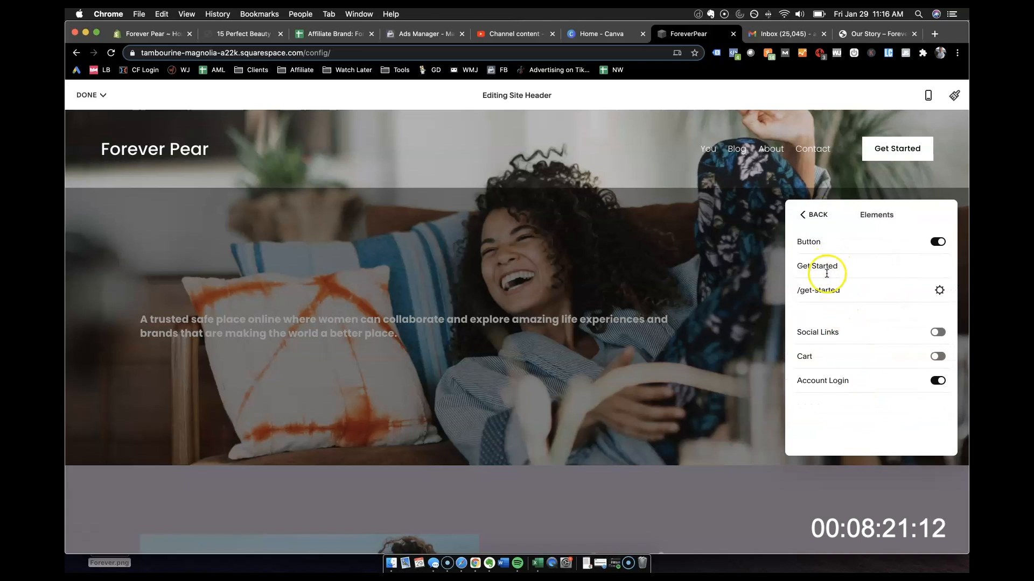
left_click(814, 218)
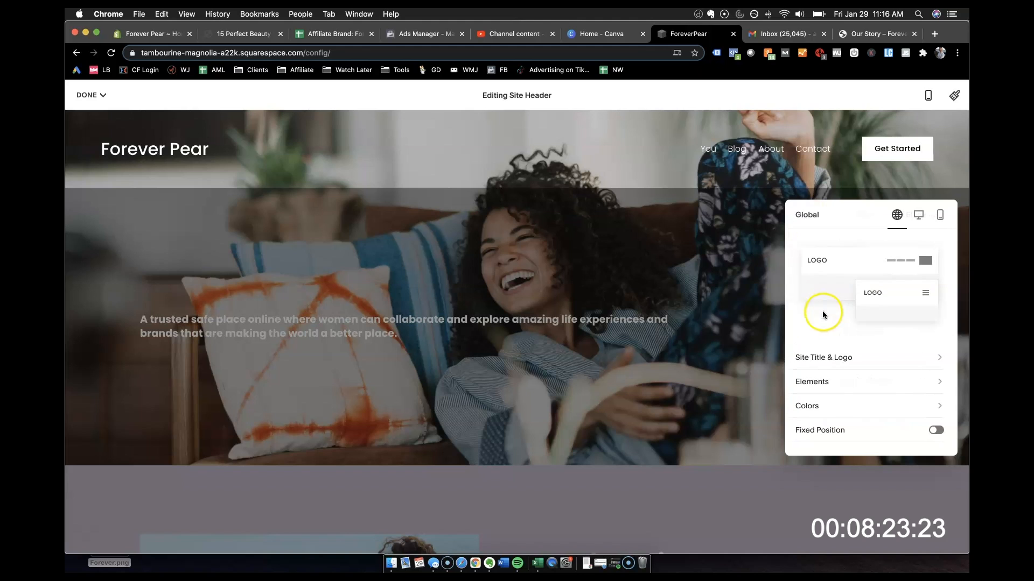
left_click(813, 403)
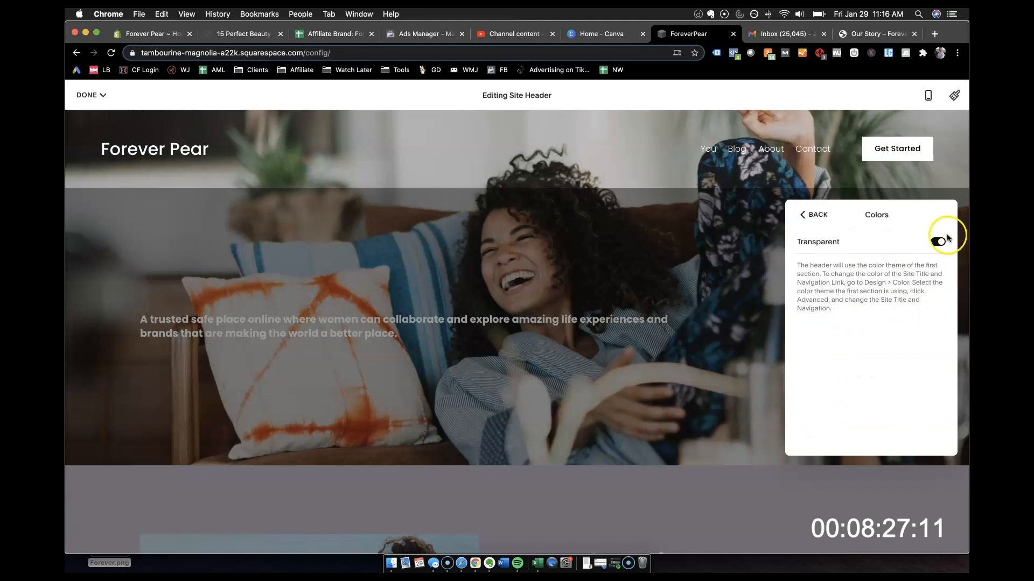
left_click(818, 215)
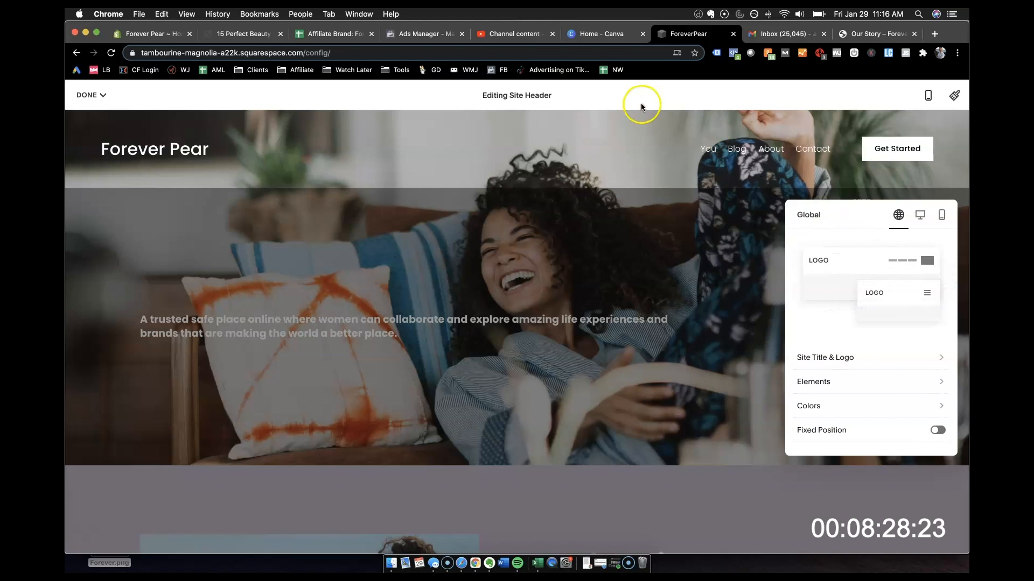
left_click(685, 184)
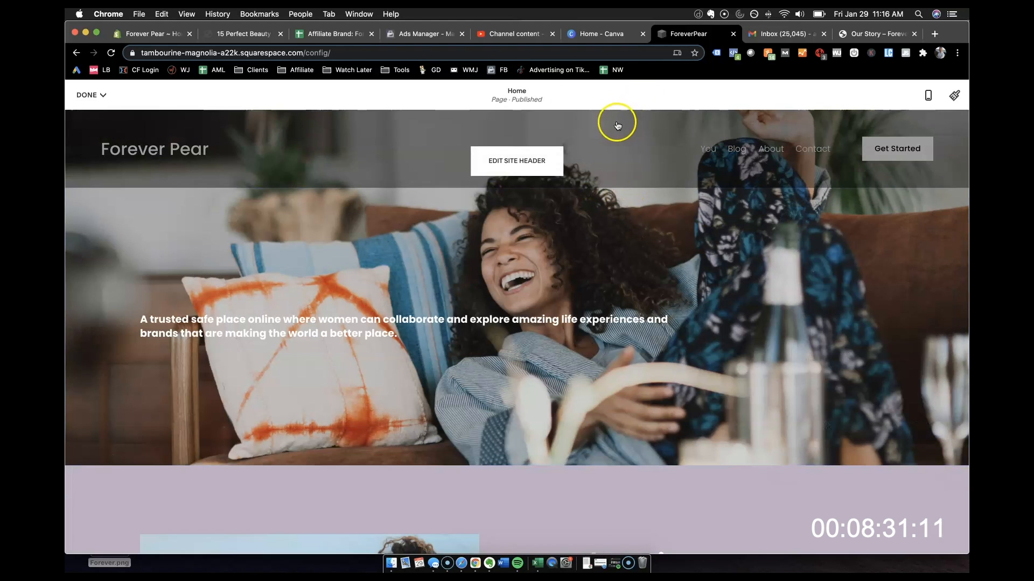
Step: Delete the spacer above the "Improve your relationship with others" block on the home page
scroll(728, 425, "down", 2)
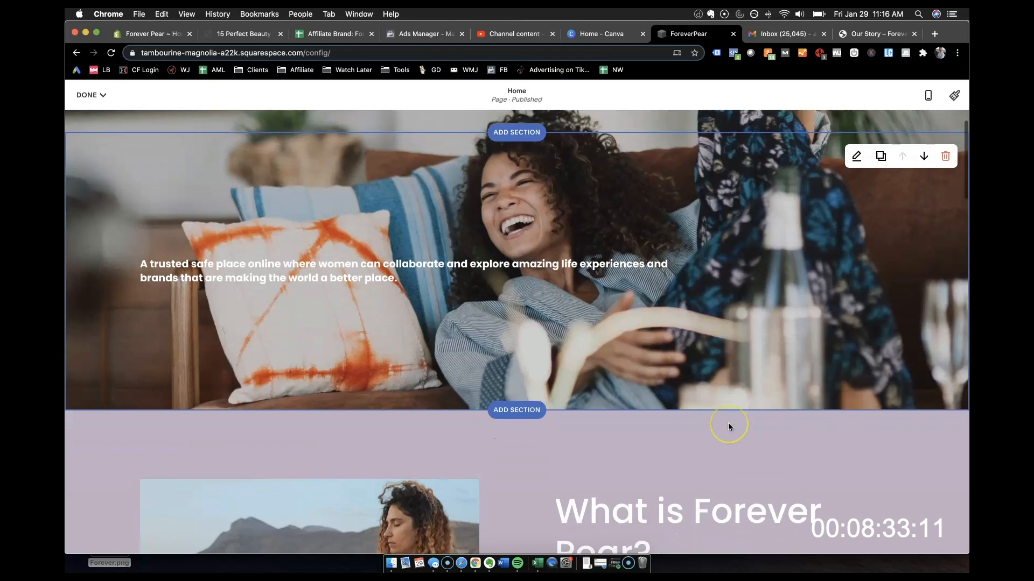
scroll(728, 426, "down", 10)
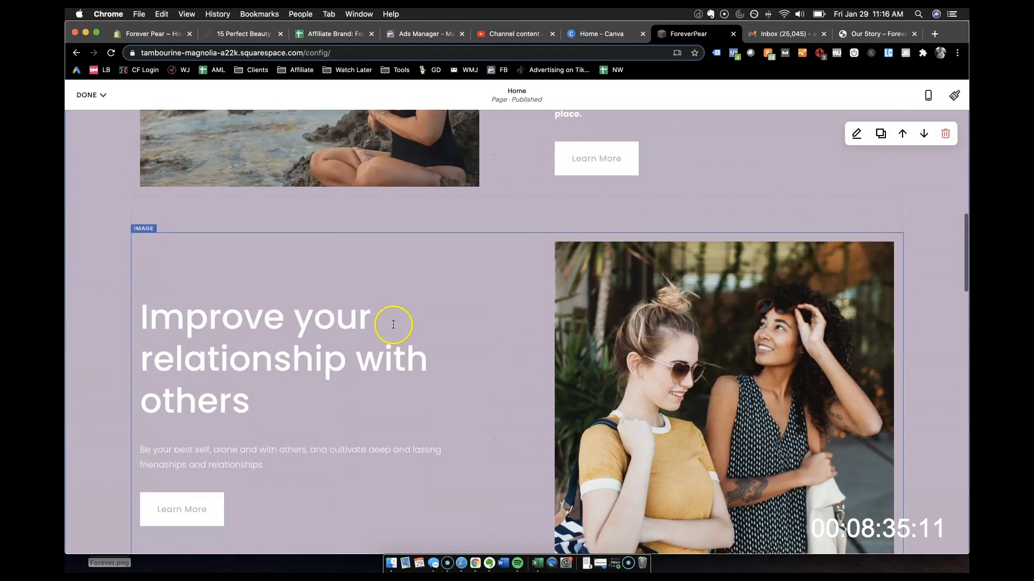
scroll(589, 316, "down", 2)
scroll(635, 275, "up", 1)
scroll(525, 275, "down", 4)
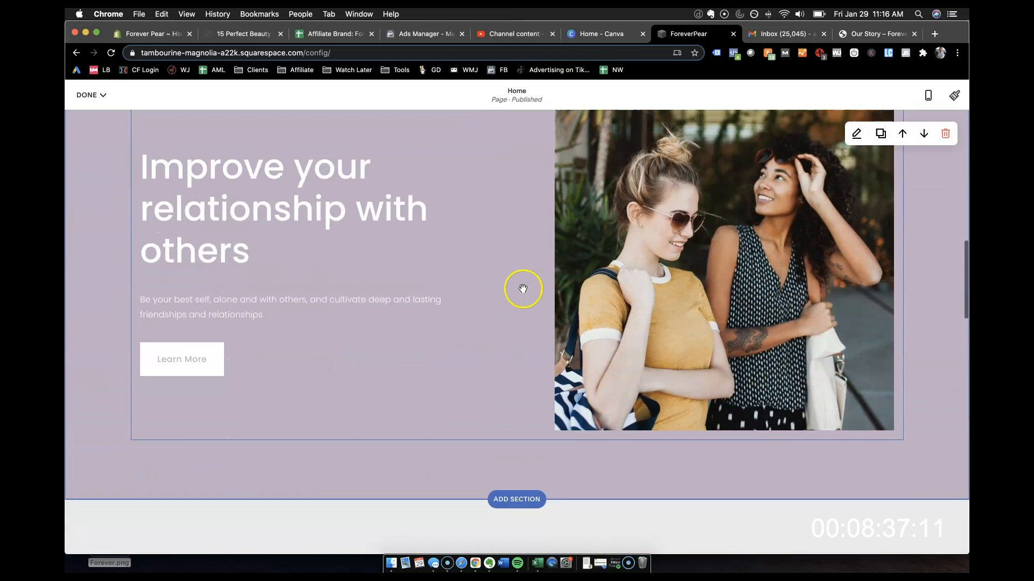
scroll(540, 314, "up", 3)
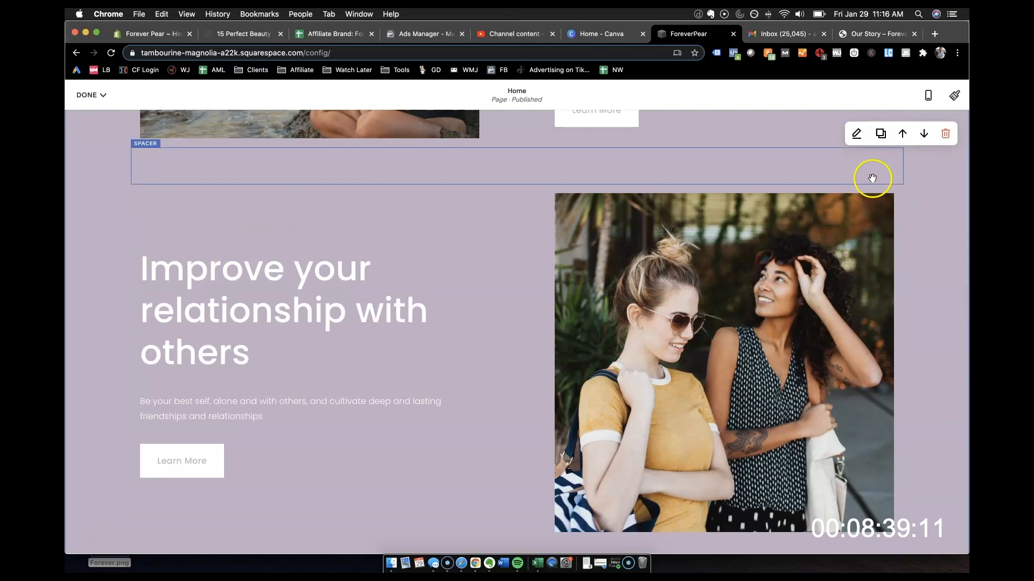
left_click(889, 170)
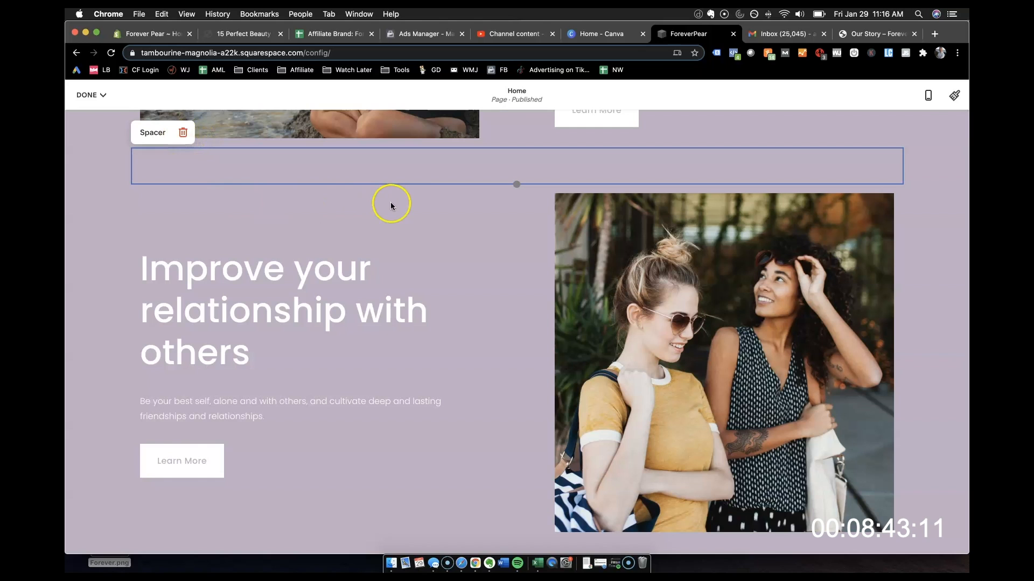
left_click(184, 137)
left_click(241, 168)
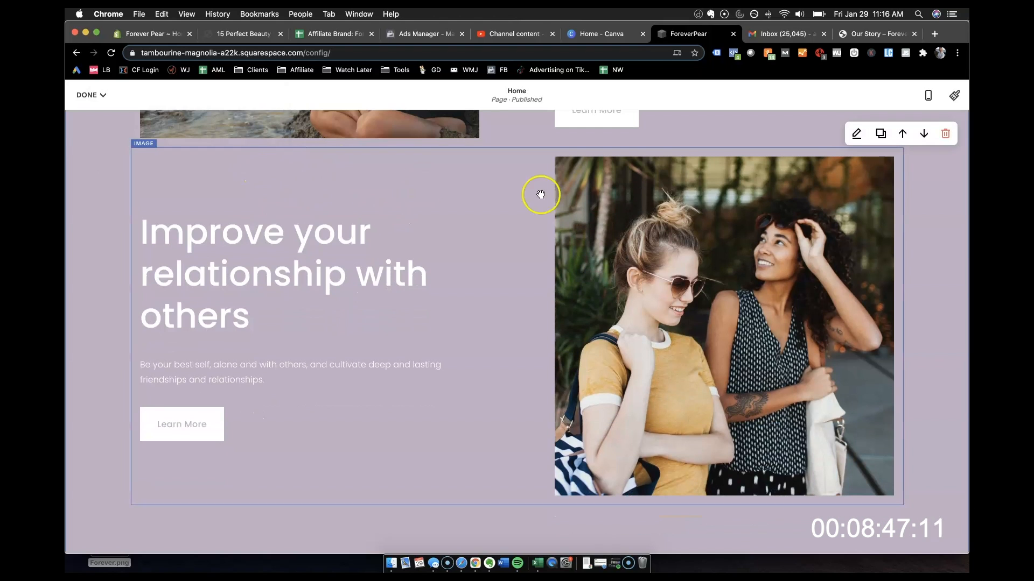
Step: Delete the "Improve your relationship with others" image block from the home page
left_click(930, 152)
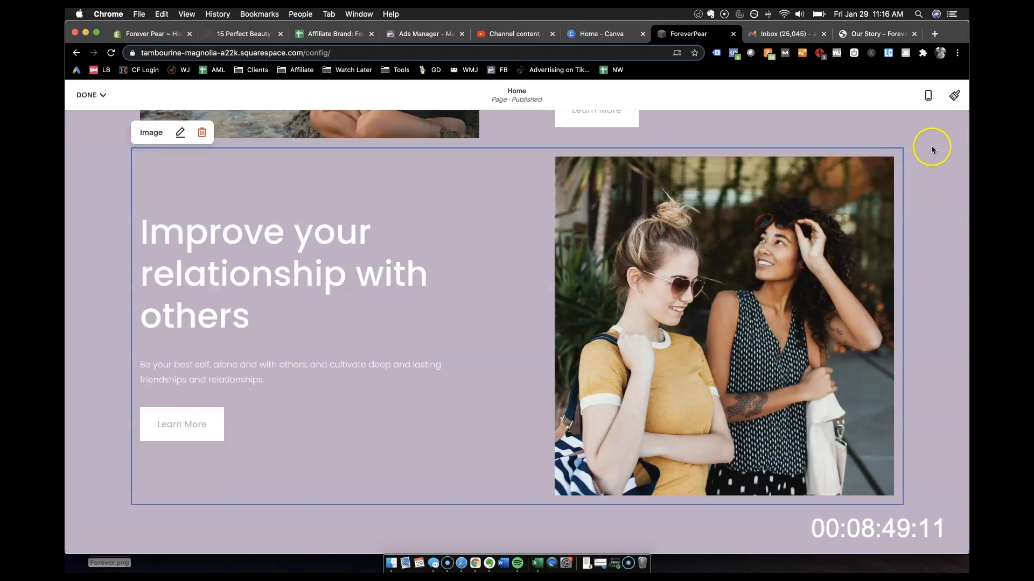
left_click(202, 133)
left_click(266, 168)
Step: Remove the section of four placeholder logos below the "What is Forever Pear?" section
scroll(552, 354, "up", 2)
scroll(470, 312, "up", 1)
scroll(469, 314, "up", 1)
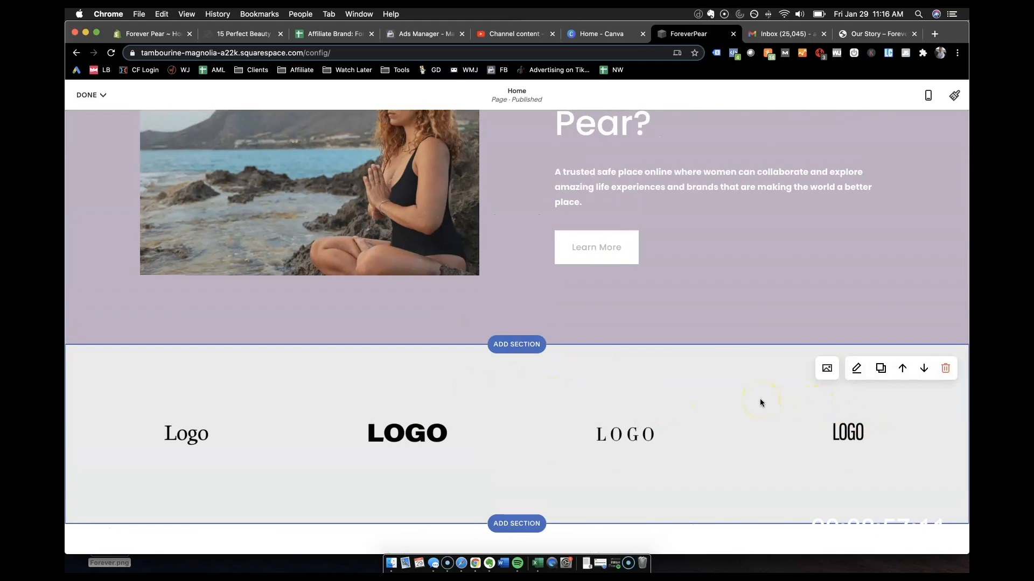
scroll(760, 402, "up", 1)
left_click(733, 425)
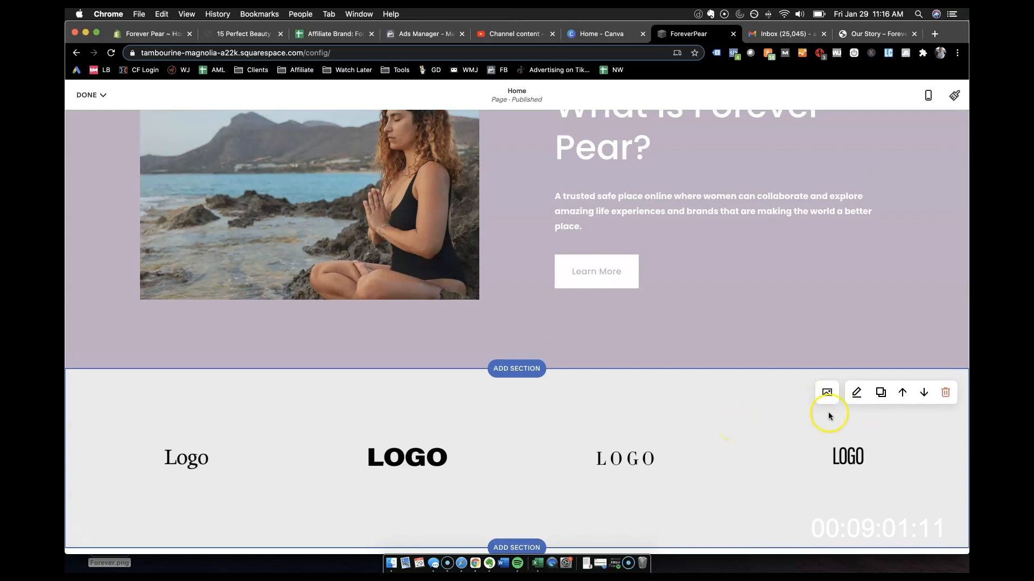
scroll(824, 420, "down", 3)
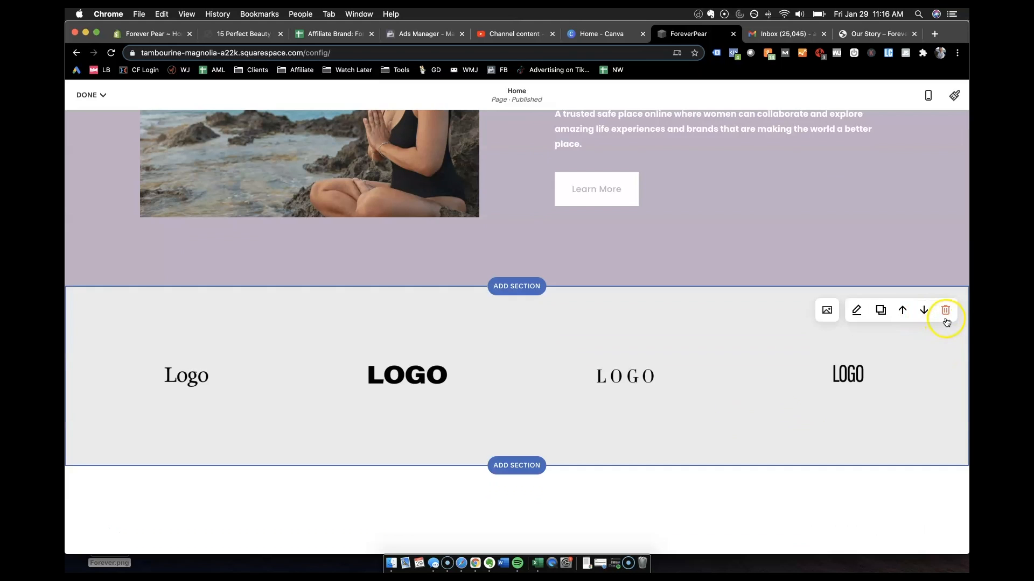
left_click(946, 311)
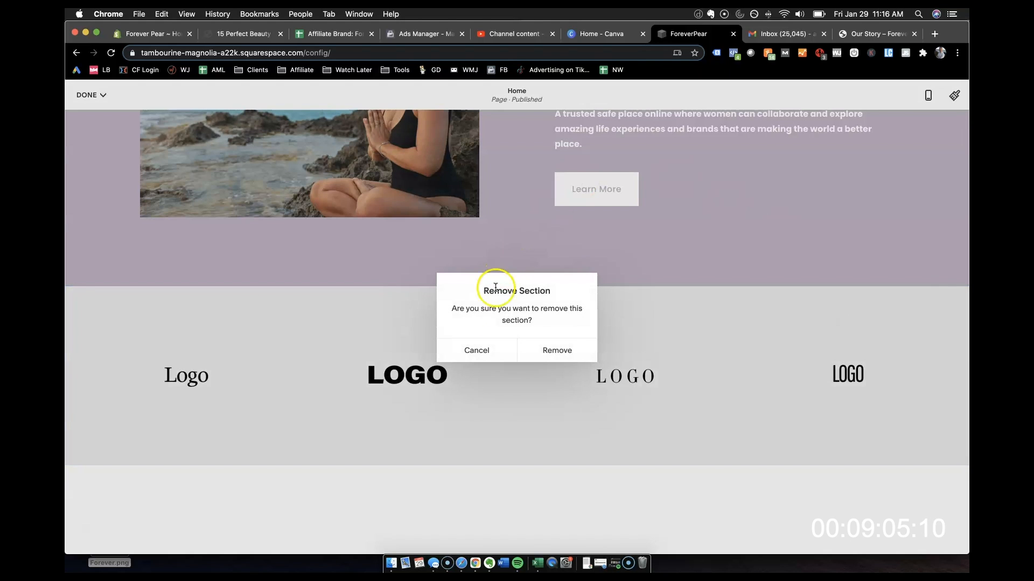
left_click(560, 355)
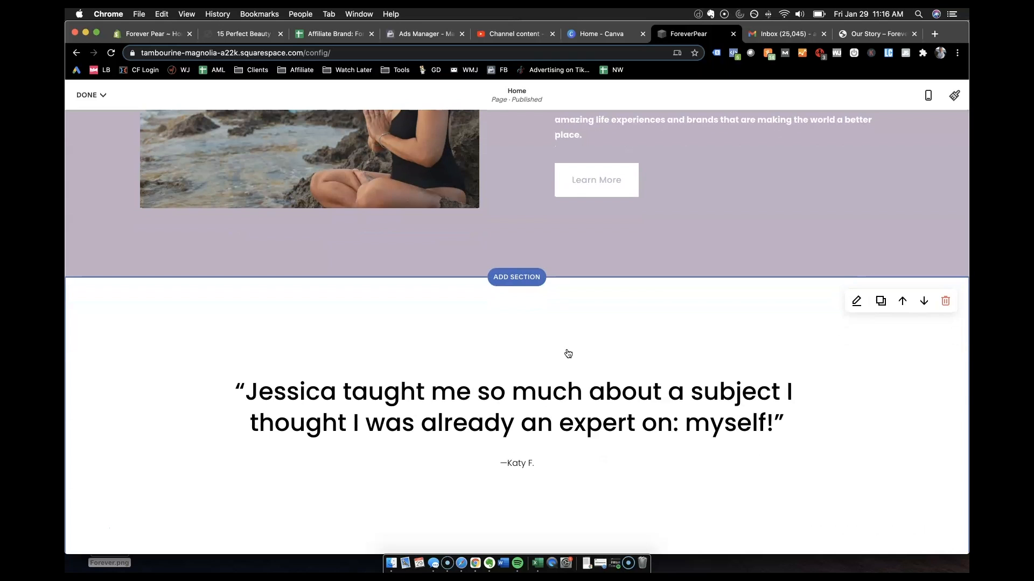
Step: Replace the testimonial quote with "A Safe Place Online For Women To Share Experiences About Health & Beauty" and the attribution with the CEO's name and title
scroll(568, 354, "up", 10)
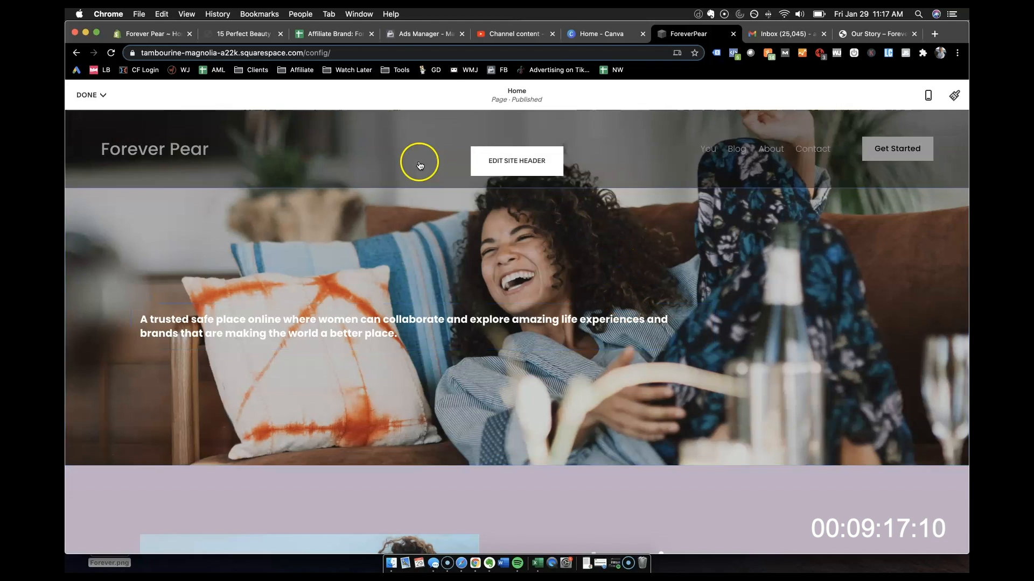
scroll(382, 268, "down", 7)
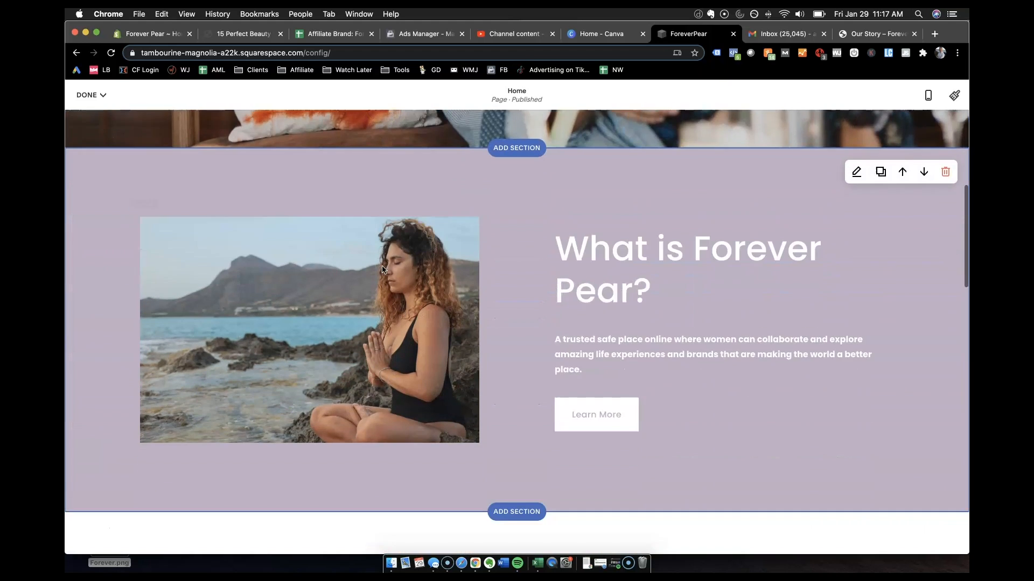
scroll(382, 266, "down", 5)
left_click(527, 299)
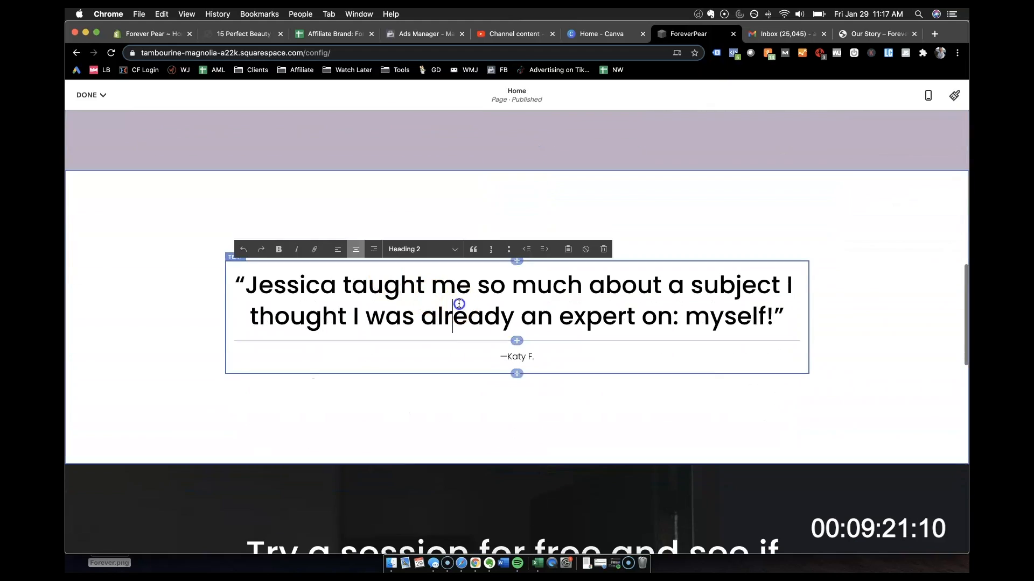
double_click(527, 296)
left_click(626, 317)
left_click_drag(767, 314, 250, 280)
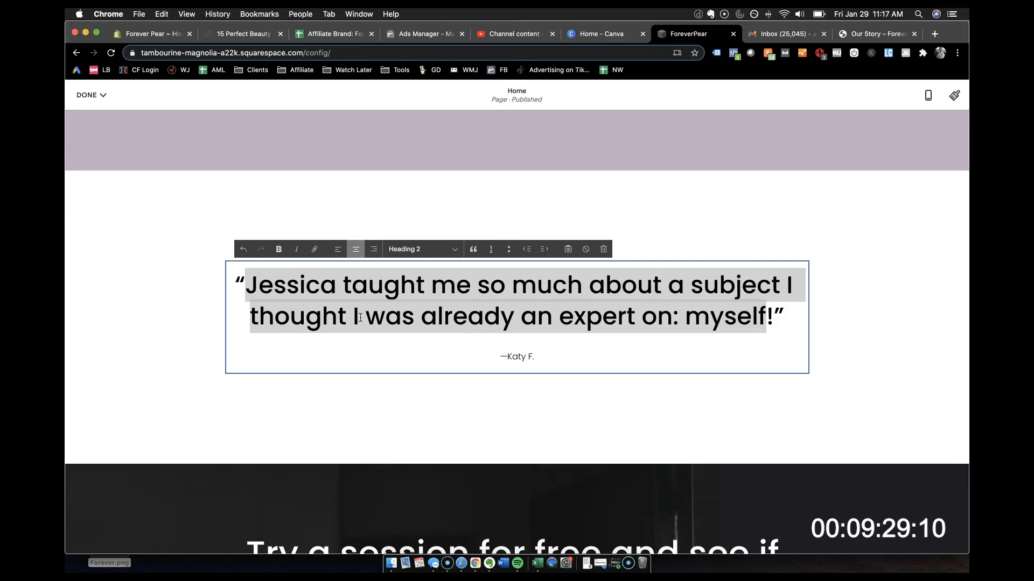
type("A ")
type("sa")
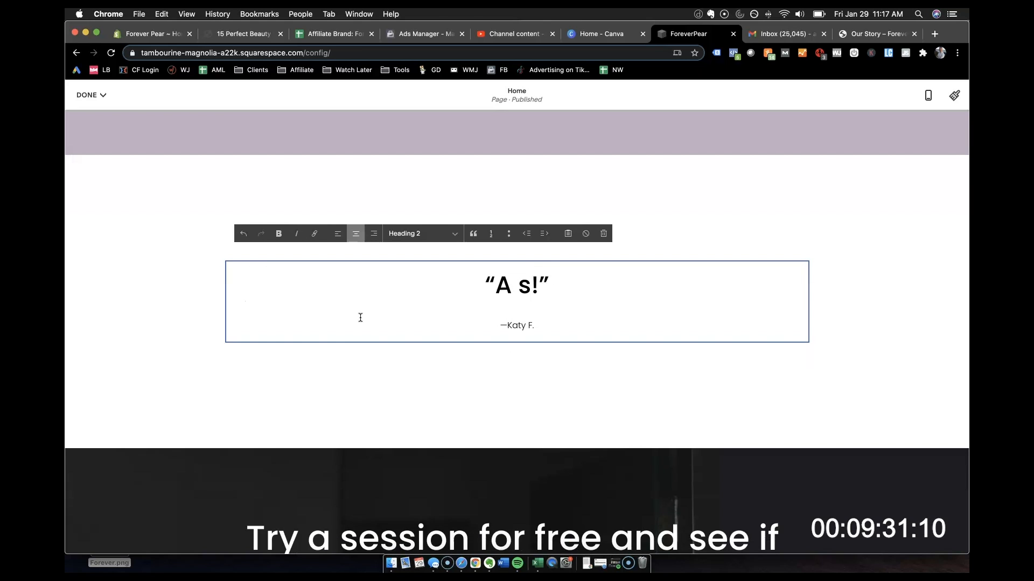
left_click_drag(554, 277, 502, 281)
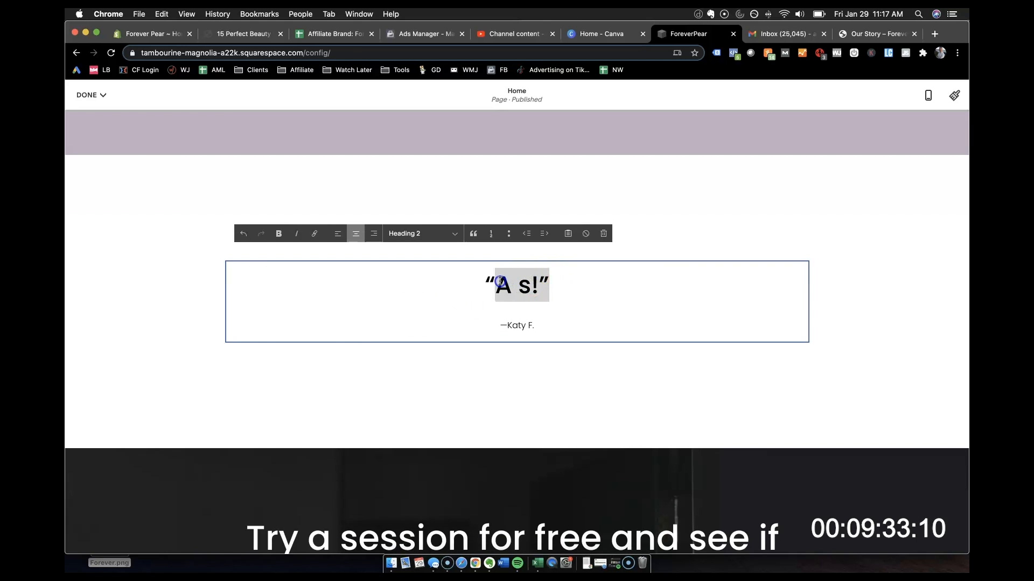
key("BackSpace")
type("A Safe Place Online For Women To Share Experiences About ")
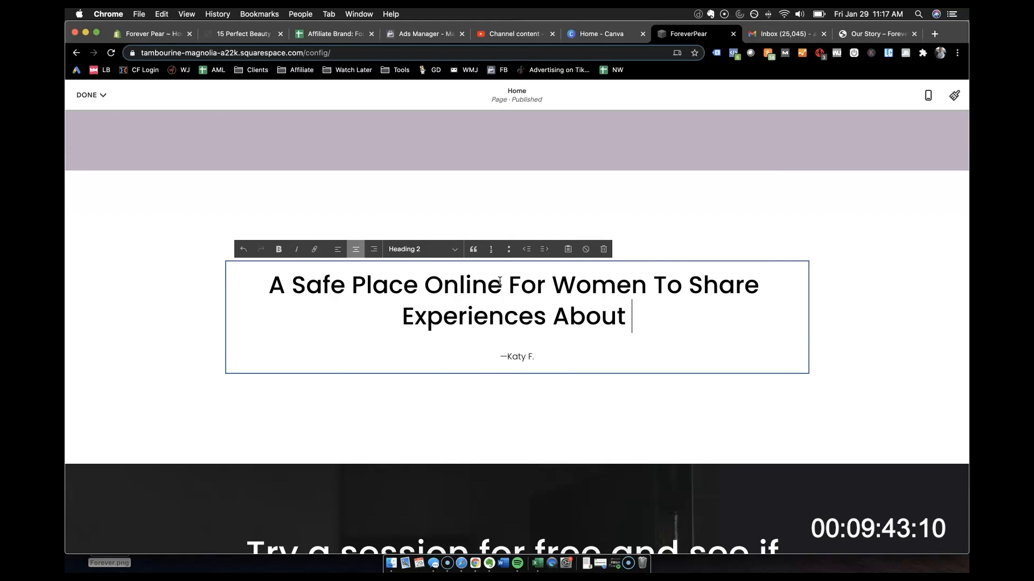
type("Health")
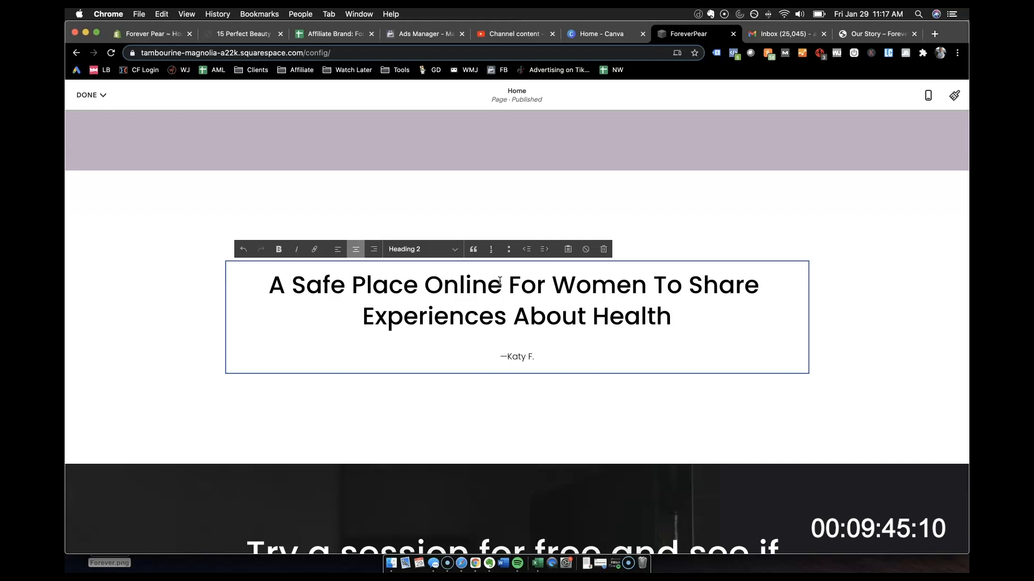
type(" & Beauty")
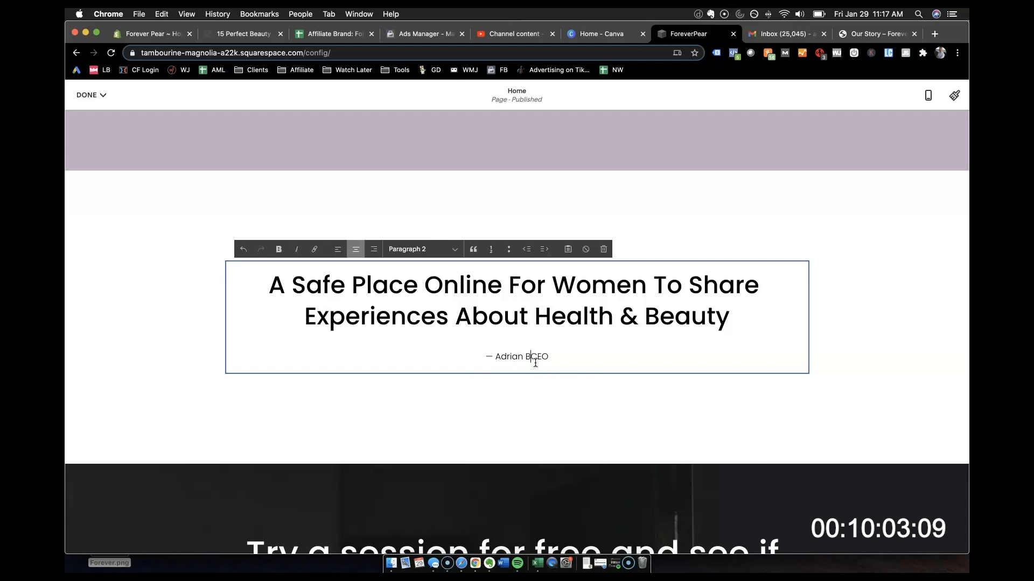
left_click(915, 146)
Step: Remove the "Try a session for free and see if it's right for you." section from the home page
scroll(592, 323, "down", 5)
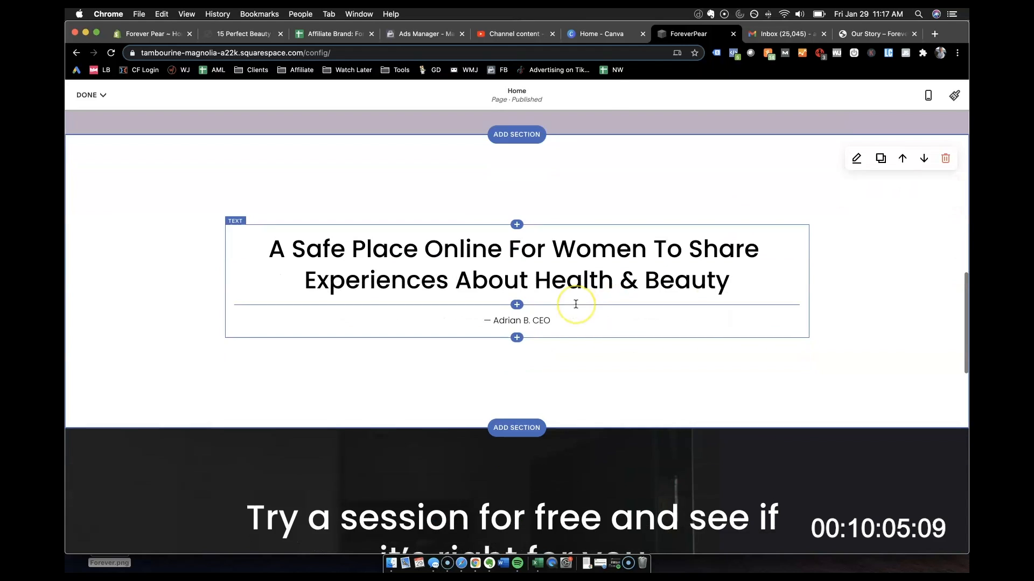
scroll(644, 370, "down", 6)
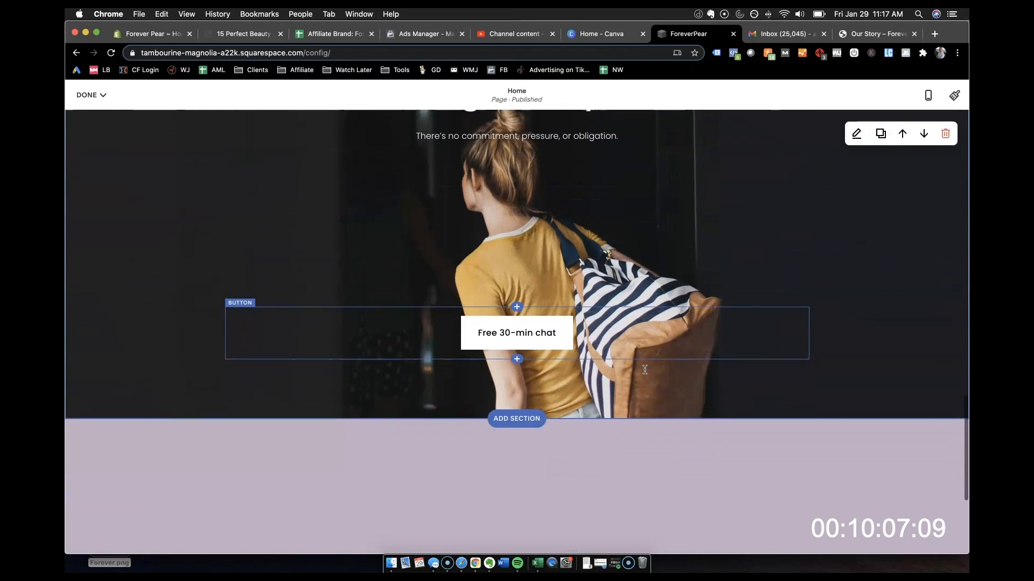
scroll(645, 370, "up", 5)
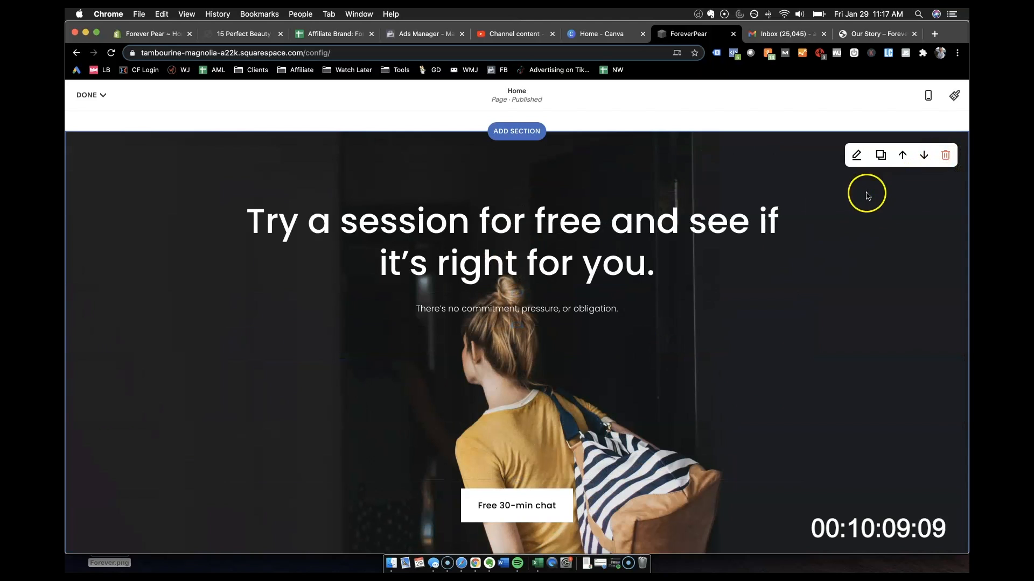
scroll(647, 188, "up", 3)
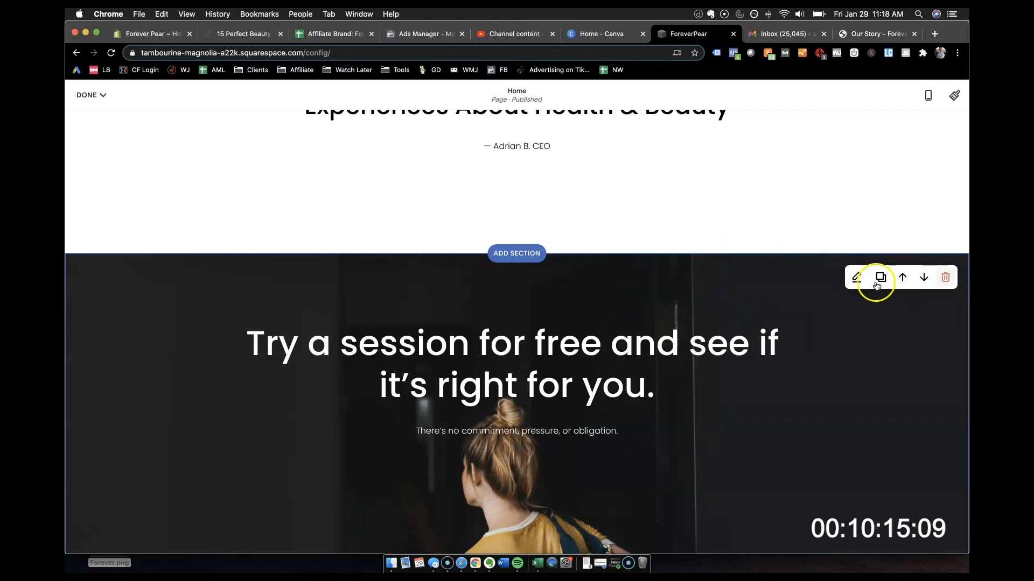
left_click(946, 278)
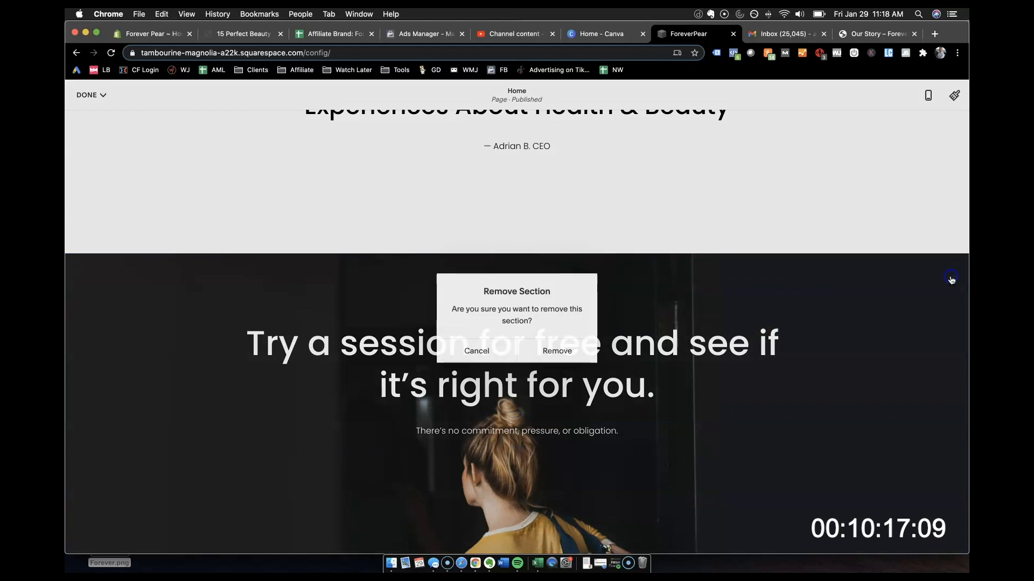
left_click(556, 351)
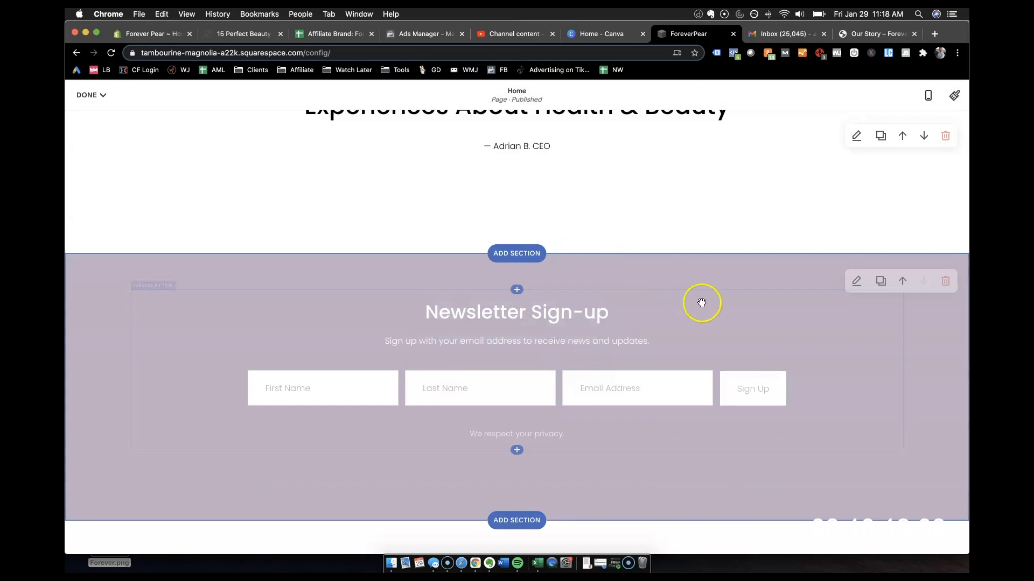
Step: Edit the newsletter sign-up block and enter "Join Our Private Weekly Email Club" as its form name
scroll(411, 386, "down", 3)
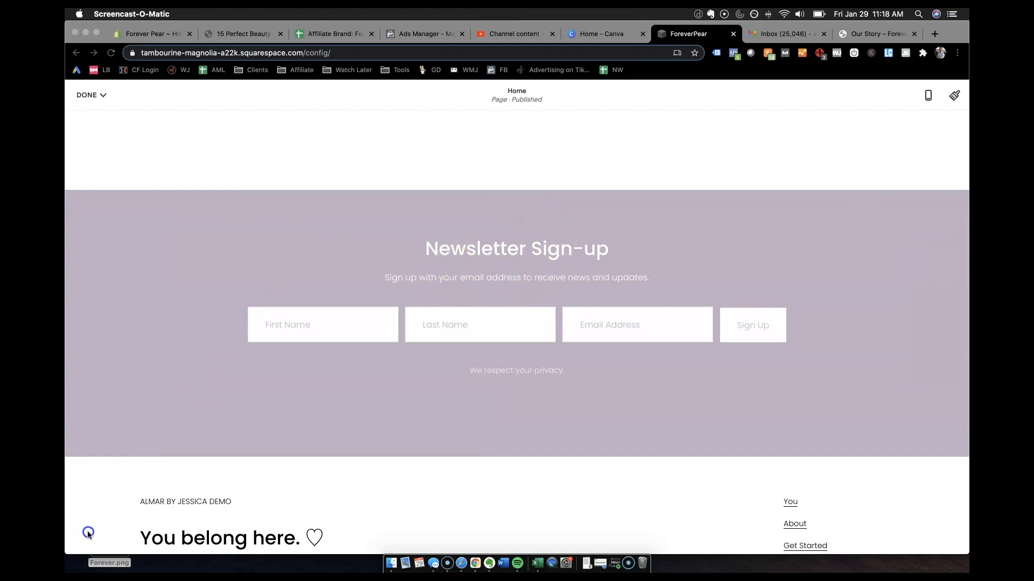
left_click(489, 260)
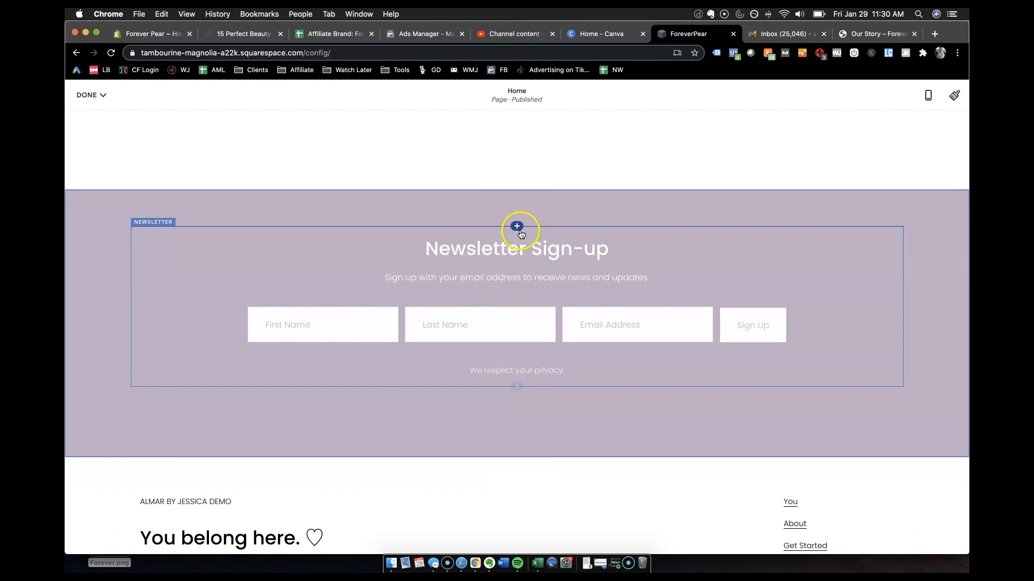
left_click(544, 253)
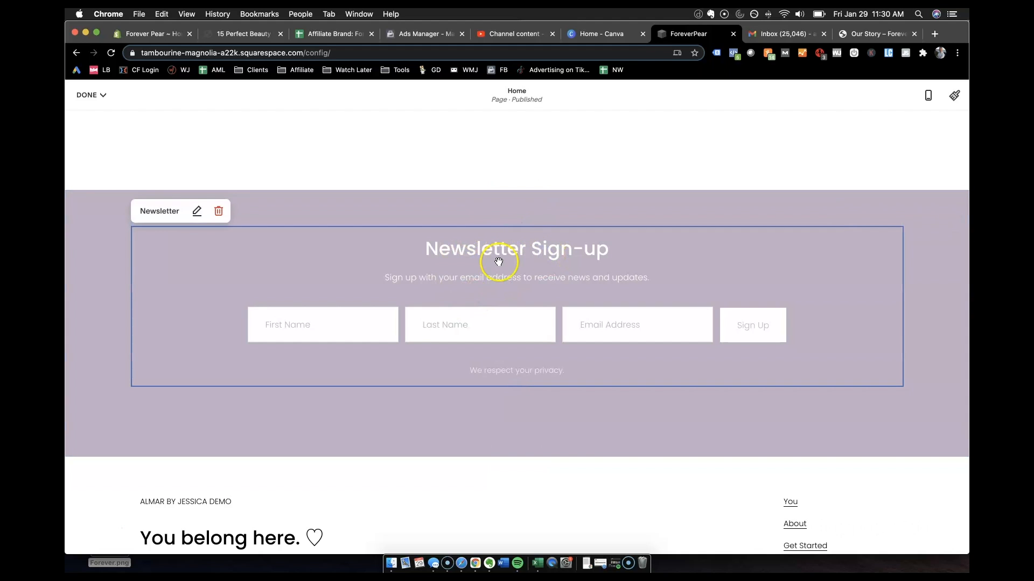
left_click(194, 211)
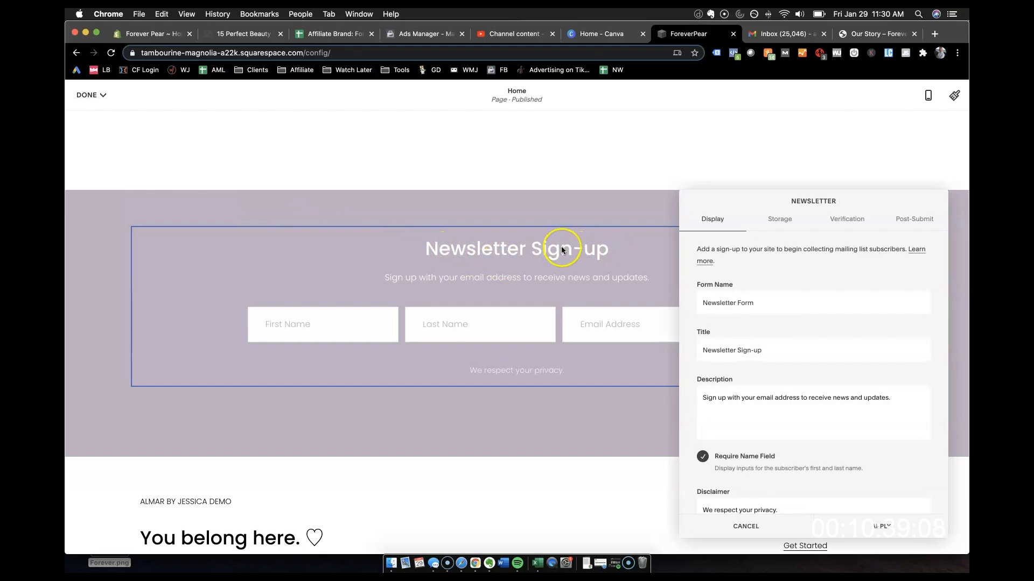
left_click(766, 306)
left_click_drag(766, 307, 686, 299)
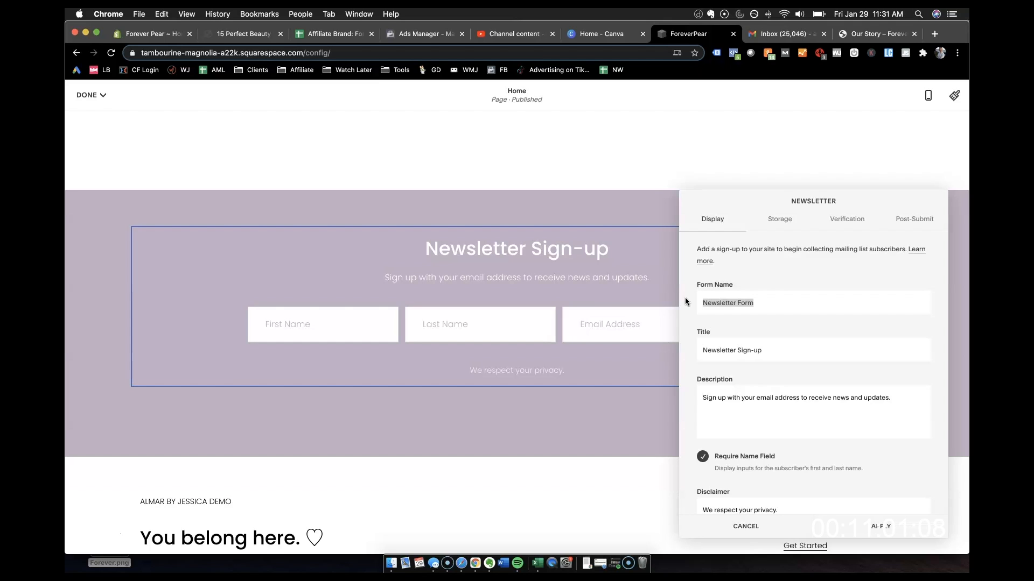
type("Join Our ")
type("Ex")
type("Private Weekl")
type("y Email Club")
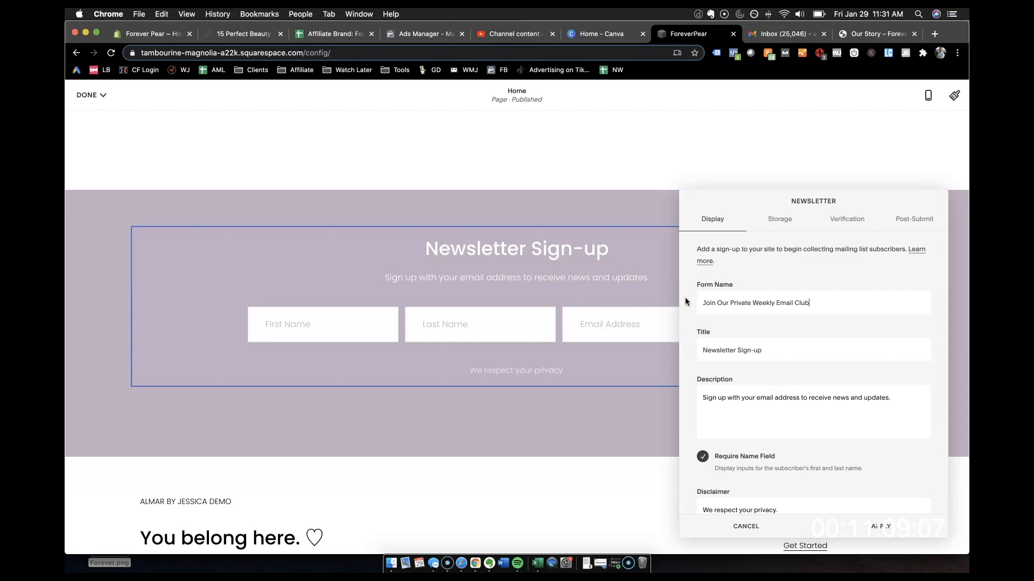
Step: Move "Join Our Private Weekly Email Club" from the newsletter's form name to its title, and name the form "Home Page Sign Up"
triple_click(786, 303)
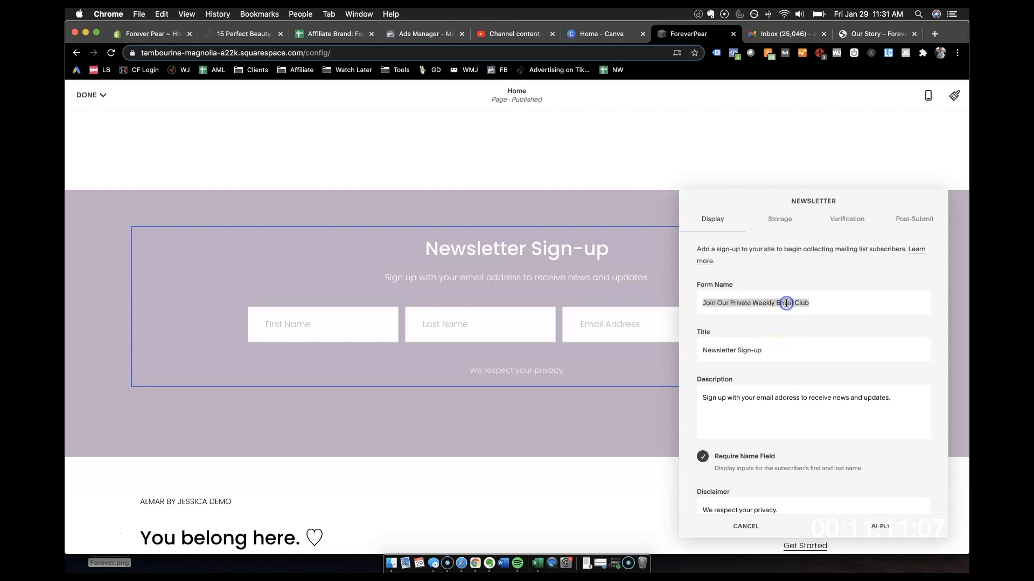
key("cmd+x")
triple_click(803, 347)
key("cmd+v")
left_click(780, 308)
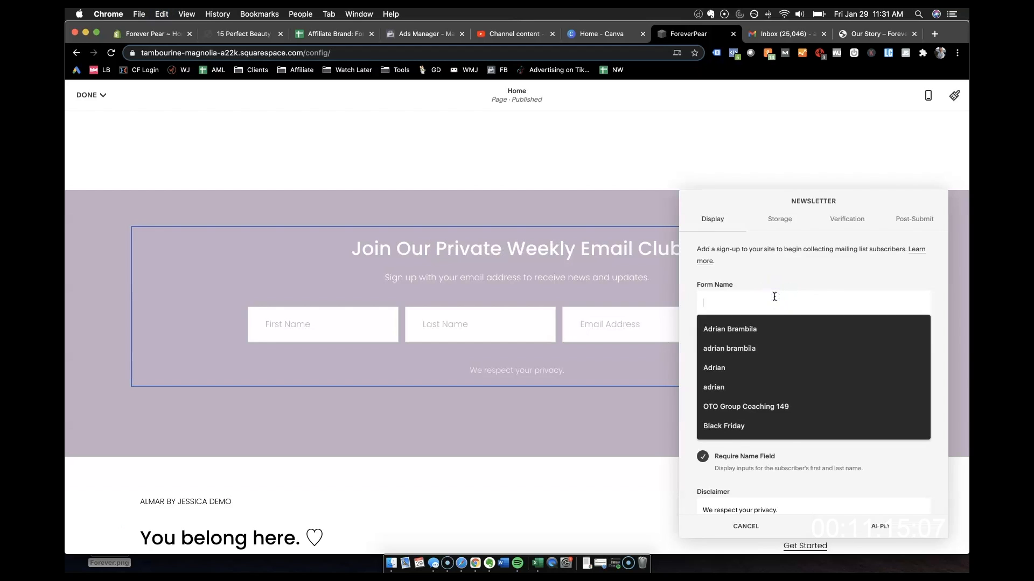
type("Home Page Sign Up")
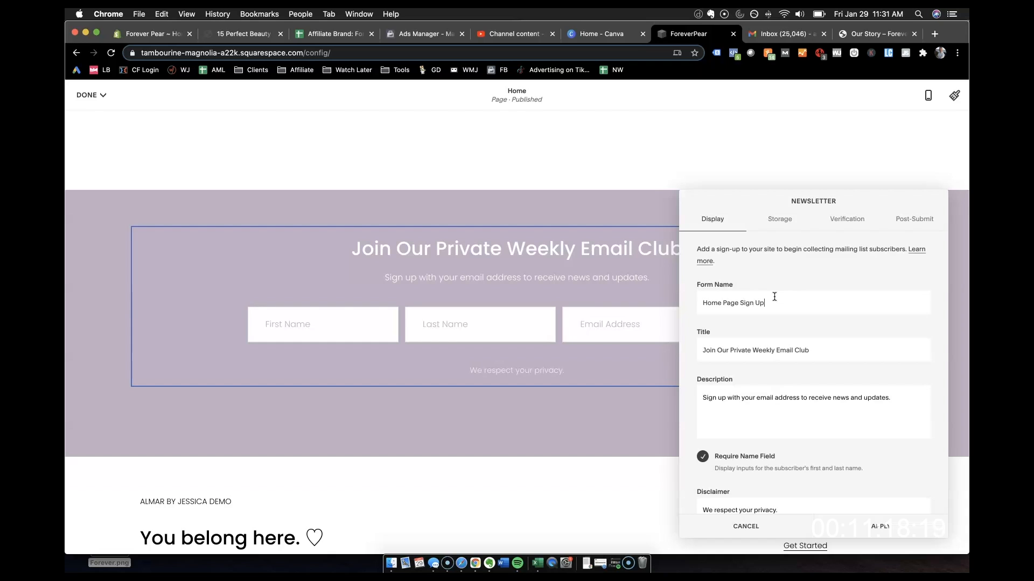
Step: Replace the newsletter description with "Weekly inspiration, health & beauty tips and exclusive offers."
triple_click(796, 397)
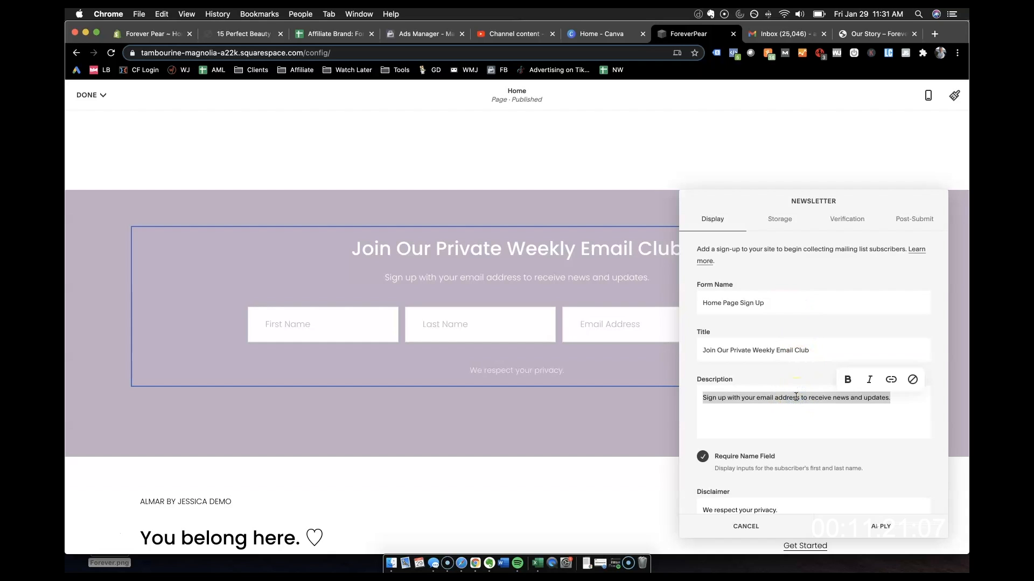
type("Get exclusive")
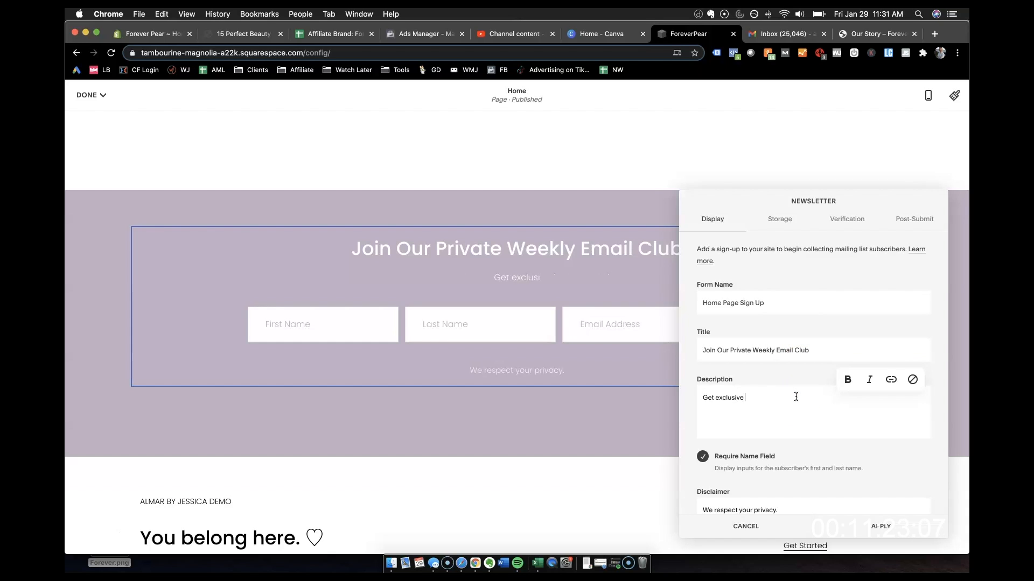
type(" offers, insp")
key("BackSpace")
triple_click(796, 396)
key("BackSpace")
type("Weekly")
type("heal")
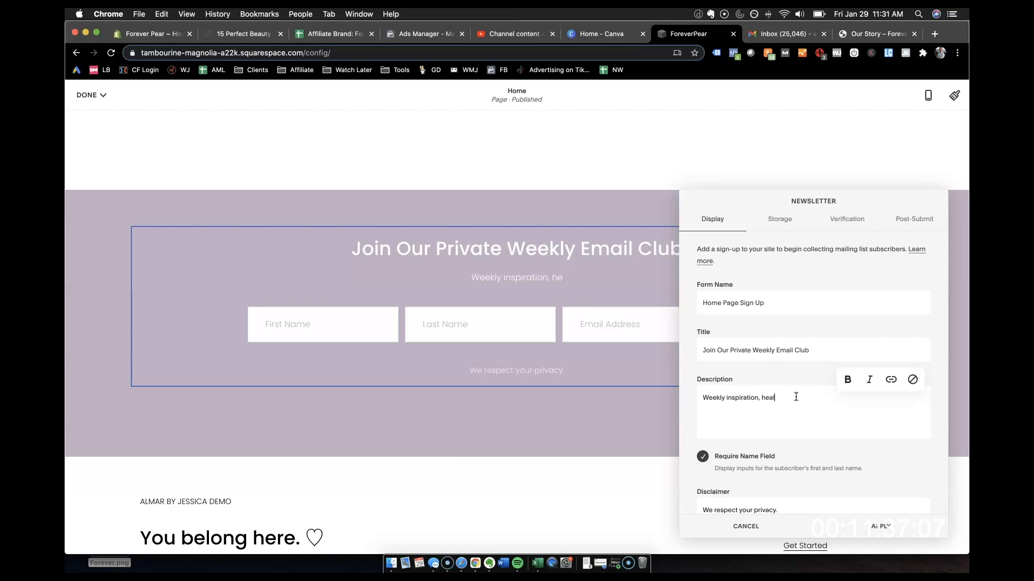
type("th & Beauty T")
key("BackSpace")
type("tips and exclusive offers.")
left_click(769, 426)
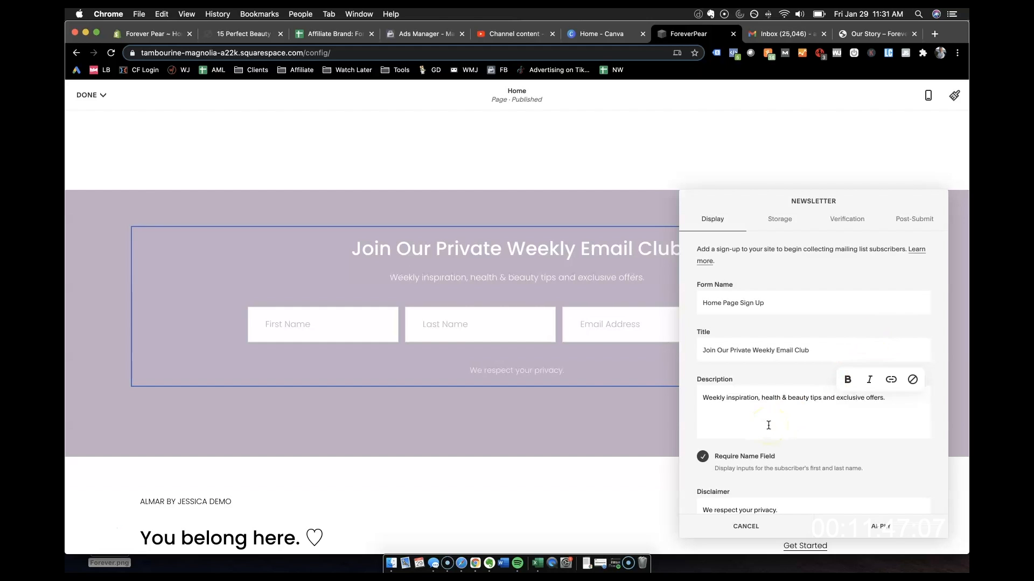
Step: Try to save the newsletter block's changes
left_click(589, 428)
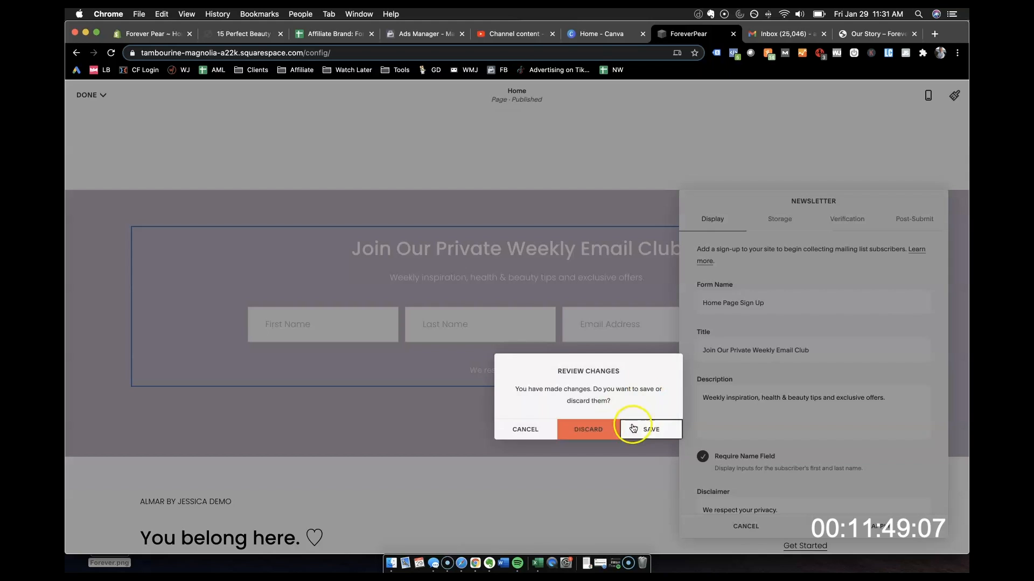
left_click(653, 427)
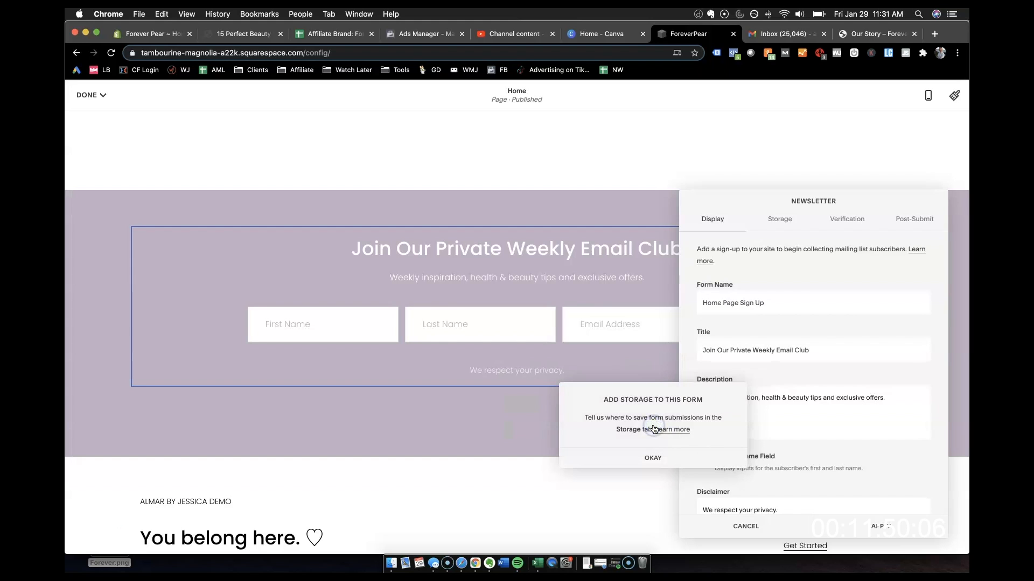
left_click(652, 458)
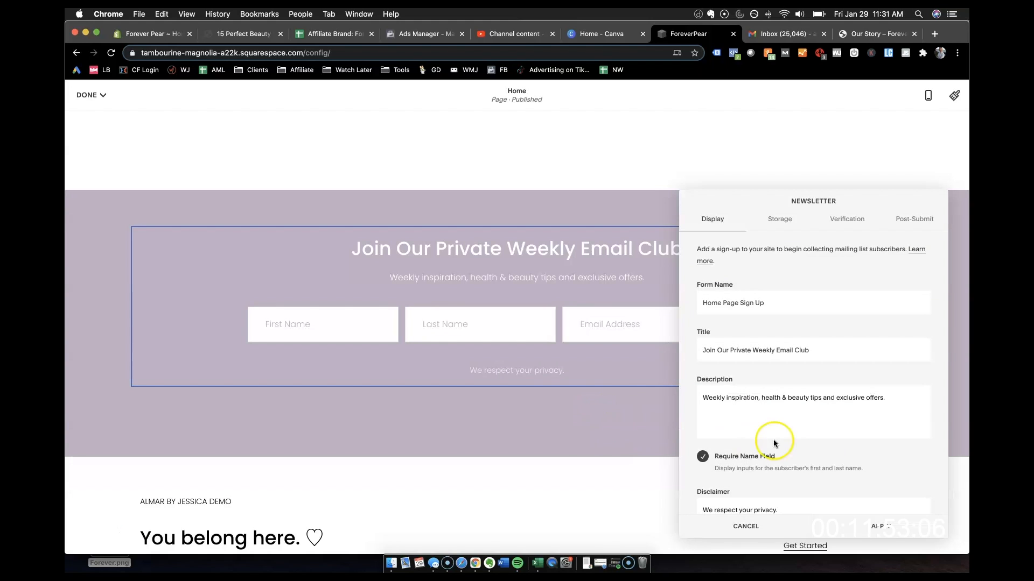
left_click(882, 527)
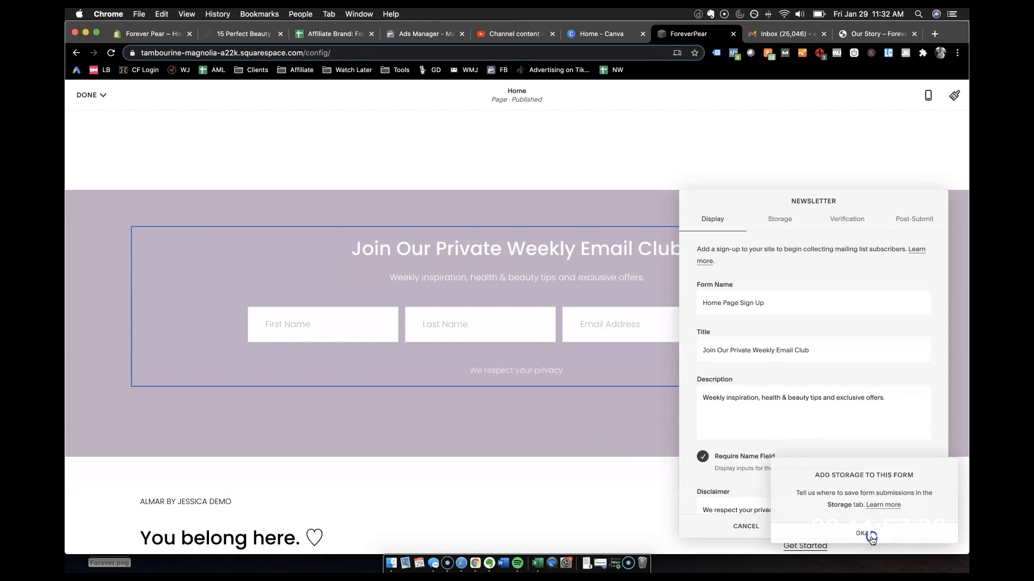
left_click(872, 534)
Step: Connect the newsletter form's storage to Squarespace Email Campaigns with the Default mailing list and apply the block's settings
left_click(778, 220)
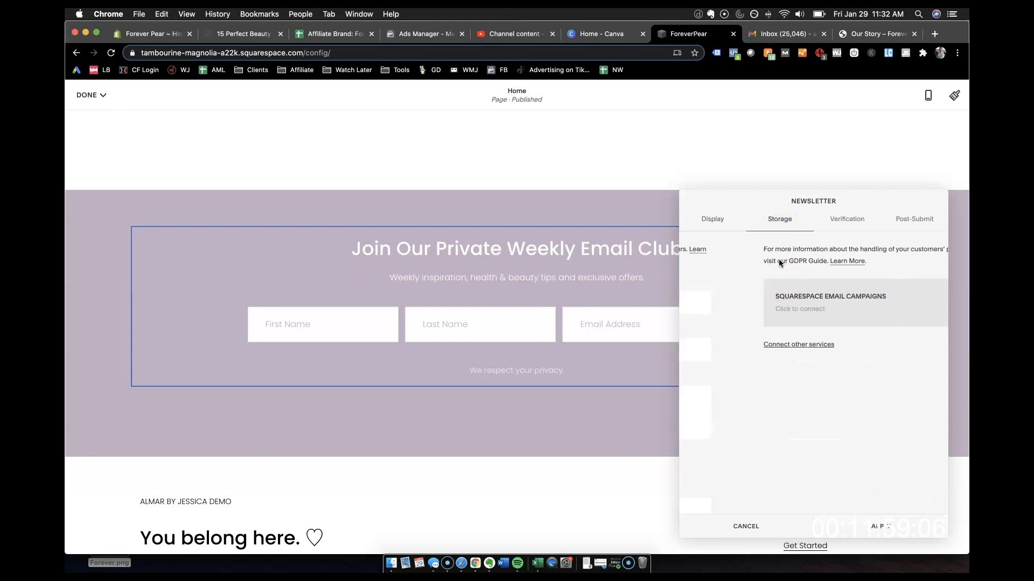
left_click(890, 311)
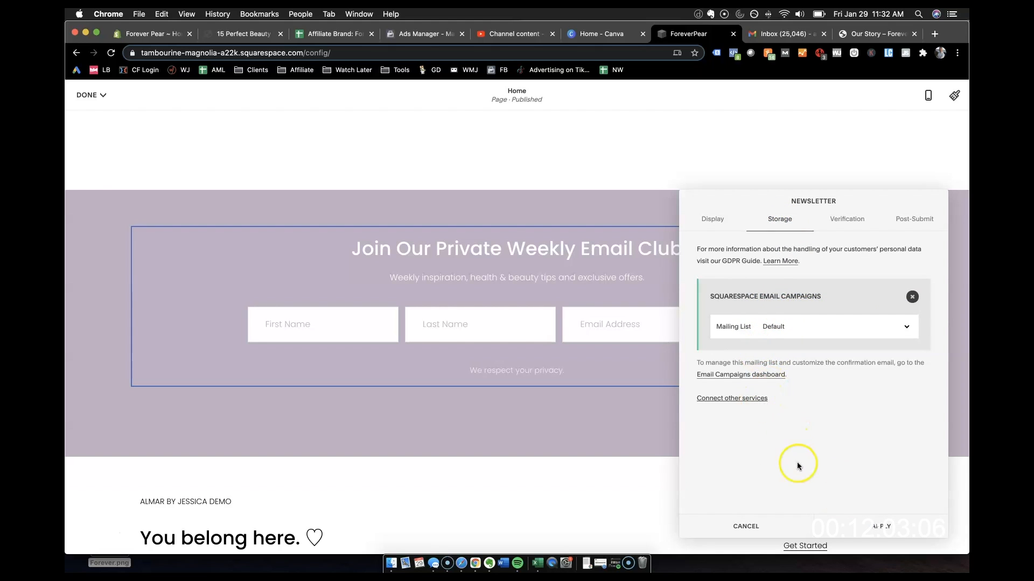
left_click(881, 527)
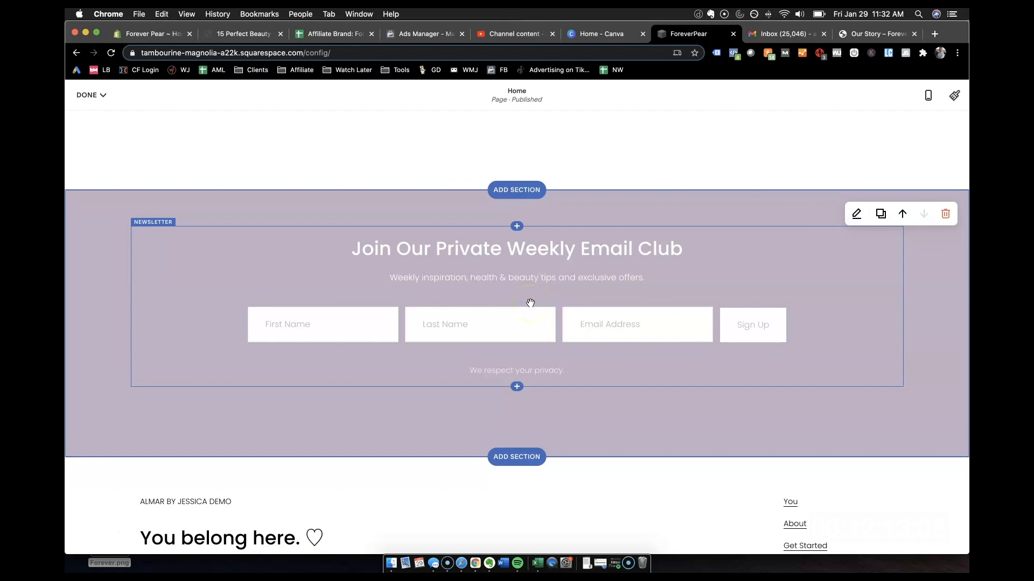
Step: Delete the "ALMAR BY JESSICA DEMO" line from the site footer and leave footer editing
scroll(539, 323, "down", 3)
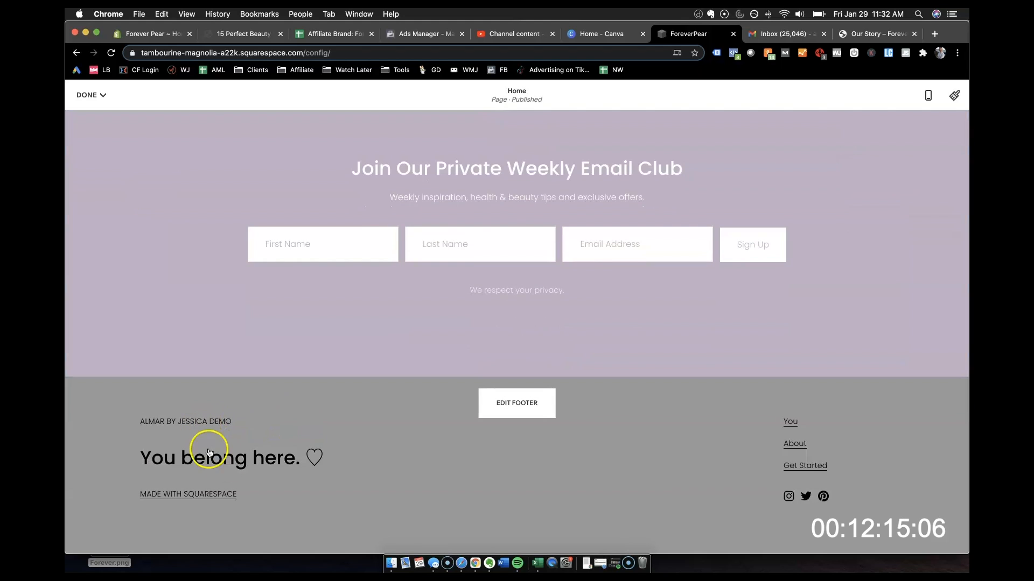
left_click(531, 404)
left_click(228, 428)
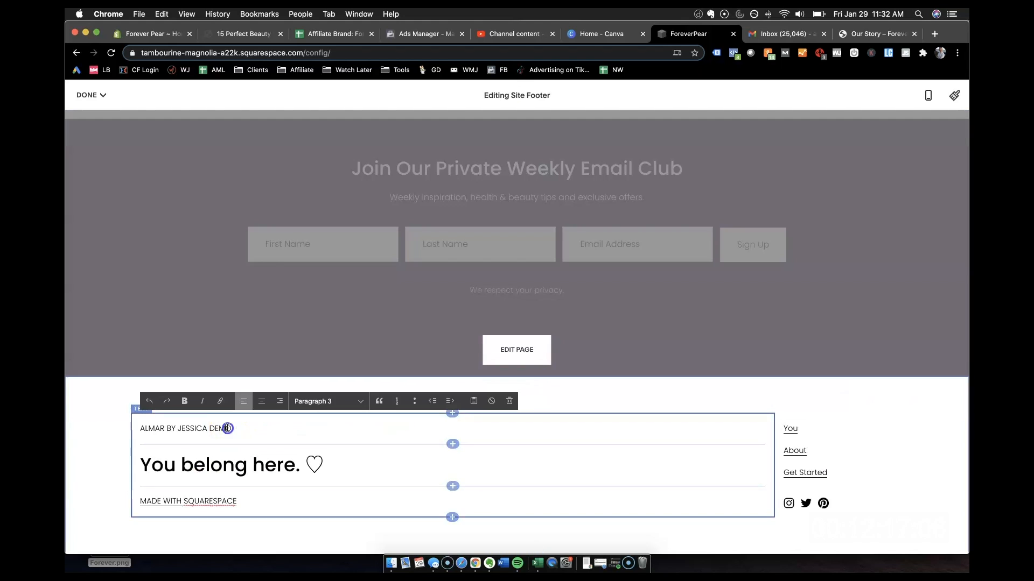
triple_click(174, 429)
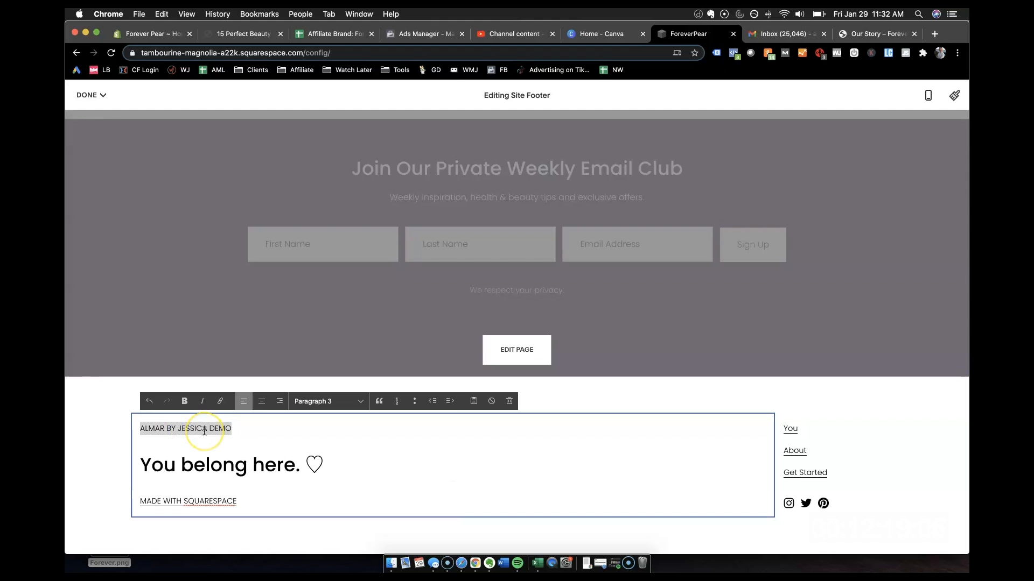
key("BackSpace")
left_click(99, 373)
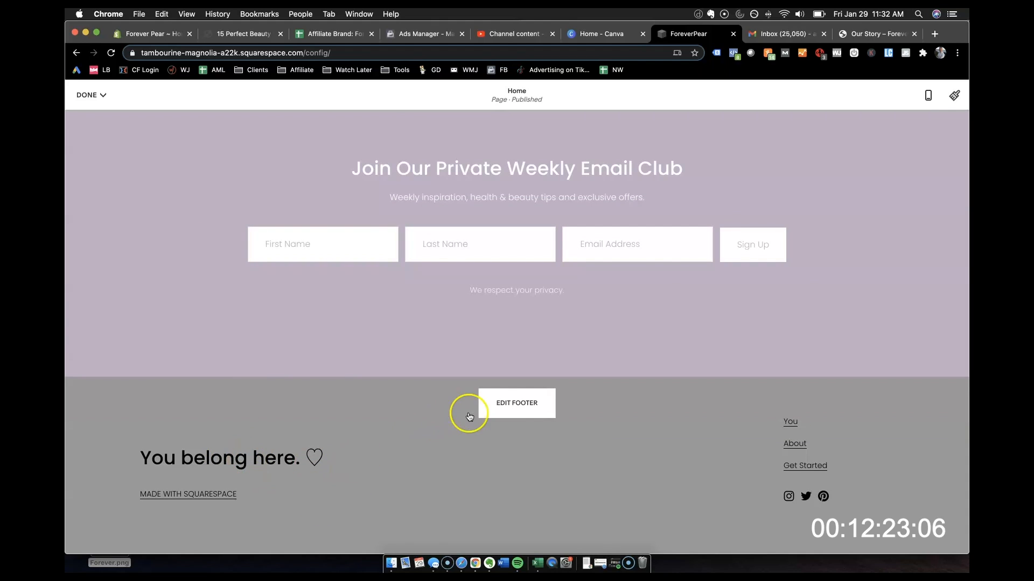
Step: Remove the social links block with the Instagram, Twitter and Pinterest icons from the site footer
left_click(900, 451)
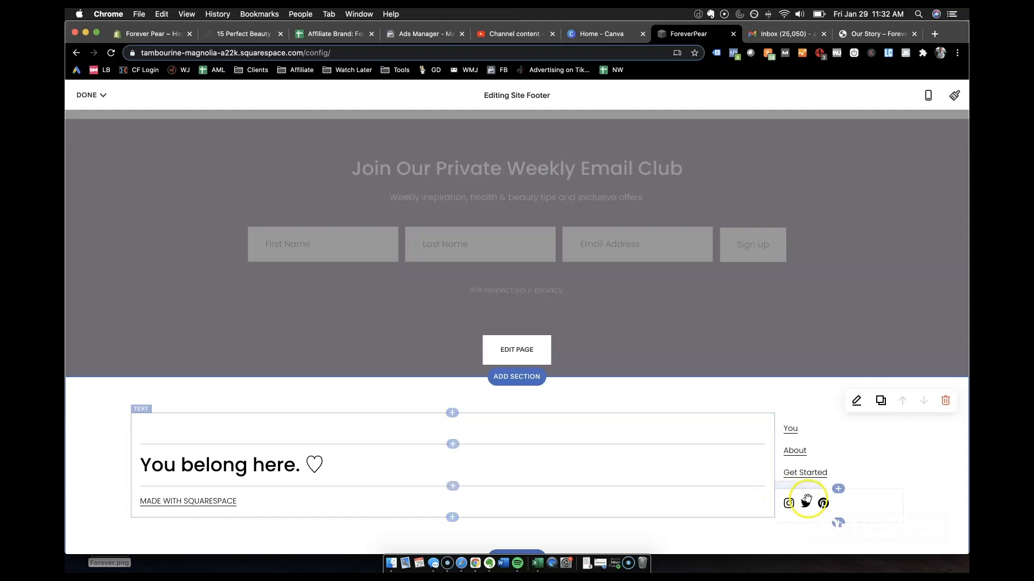
left_click(887, 507)
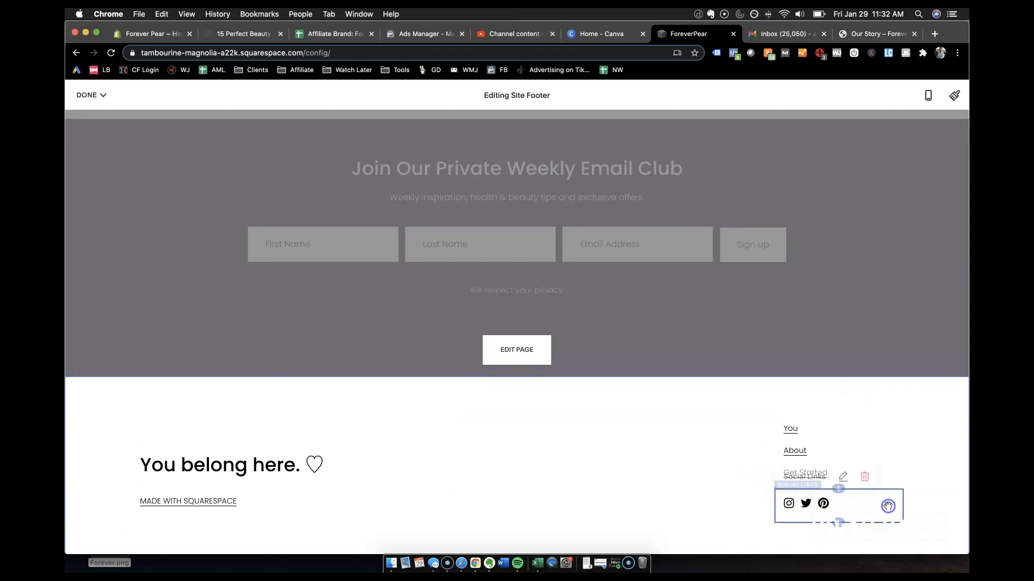
left_click(863, 474)
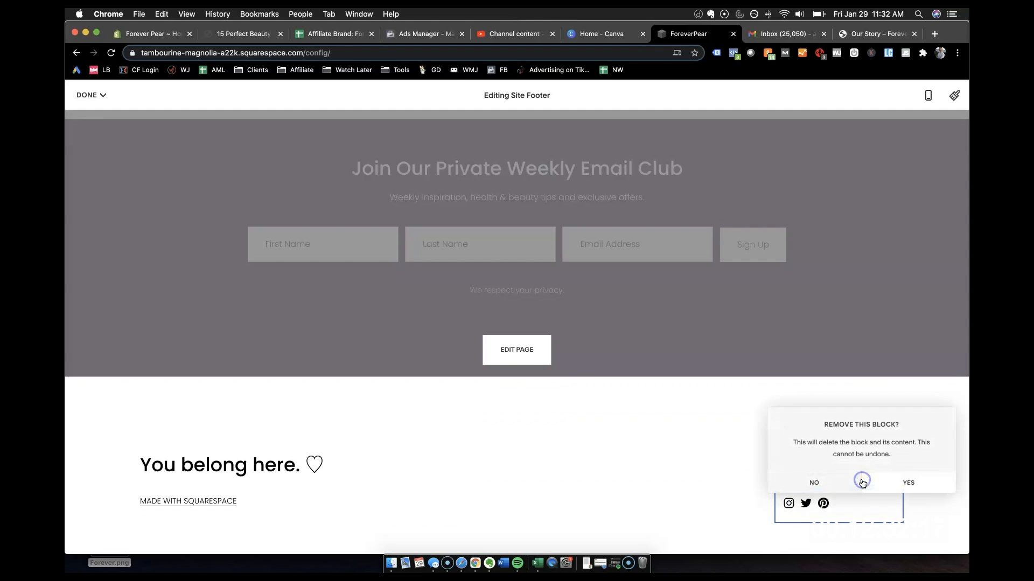
left_click(910, 483)
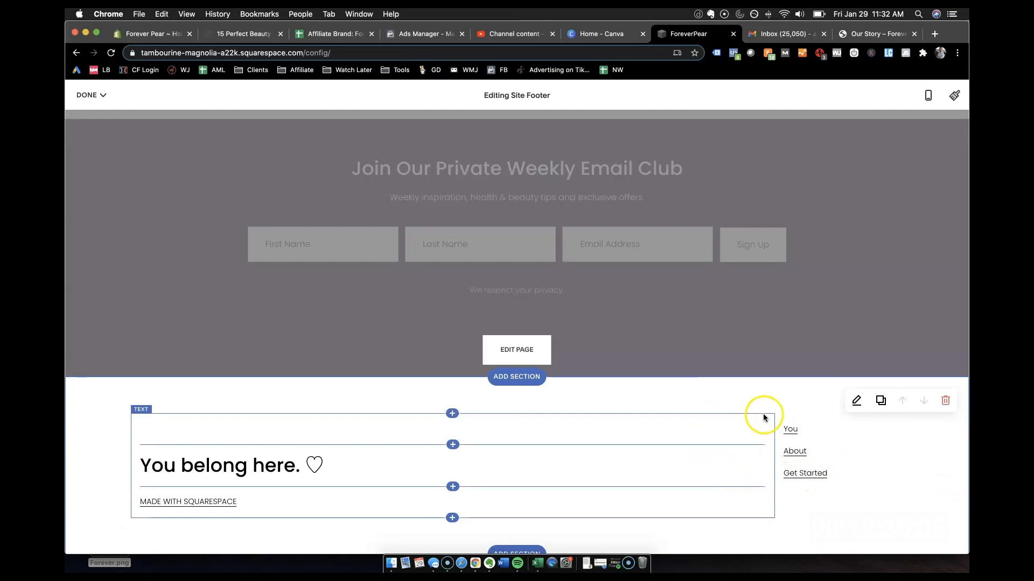
Step: Return to page editing and review the home page's header navigation, hero banner and "What is Forever Pear?" section
scroll(711, 466, "up", 5)
scroll(711, 467, "up", 10)
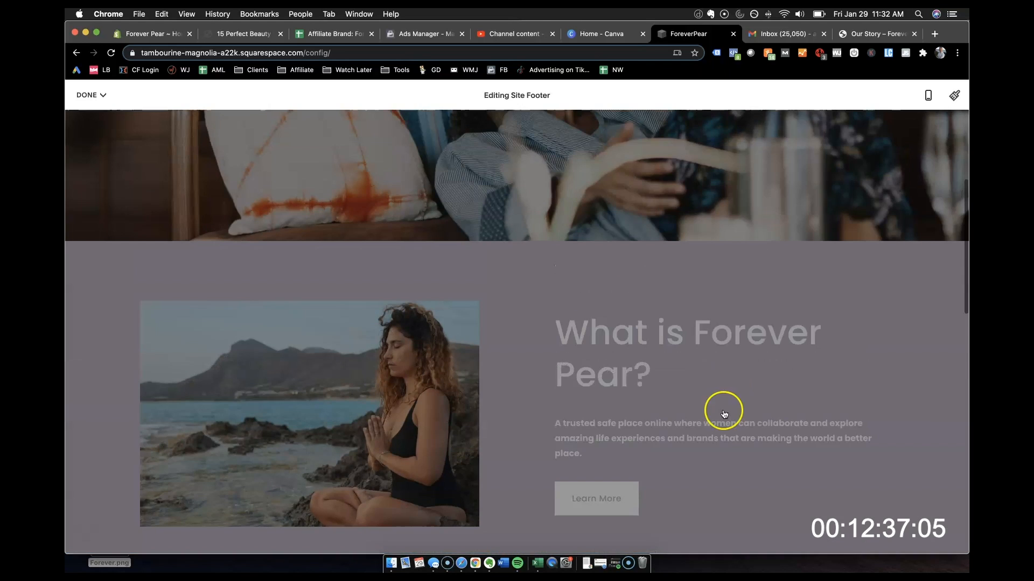
left_click(709, 249)
scroll(709, 251, "up", 4)
scroll(708, 250, "down", 6)
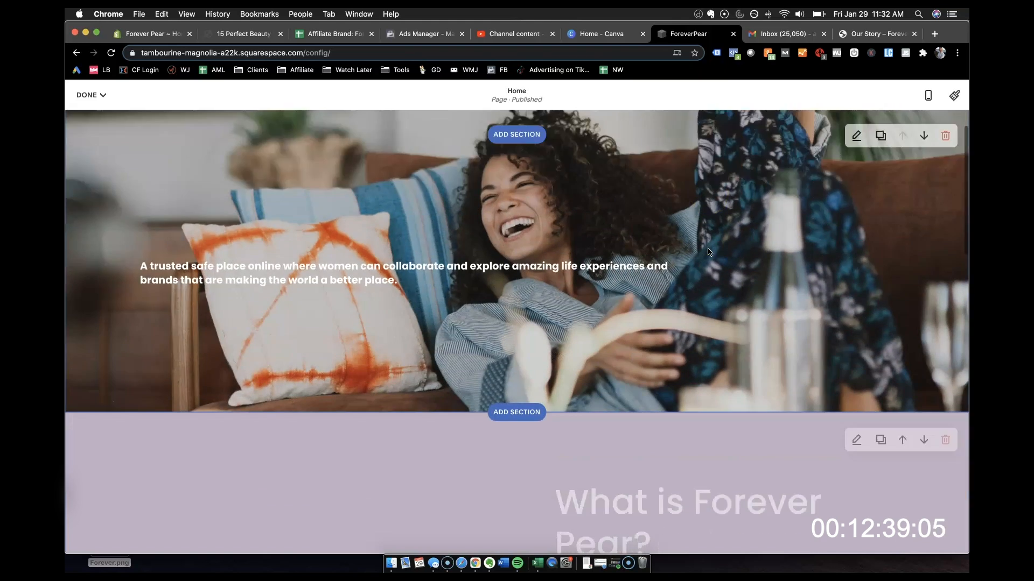
scroll(709, 250, "up", 6)
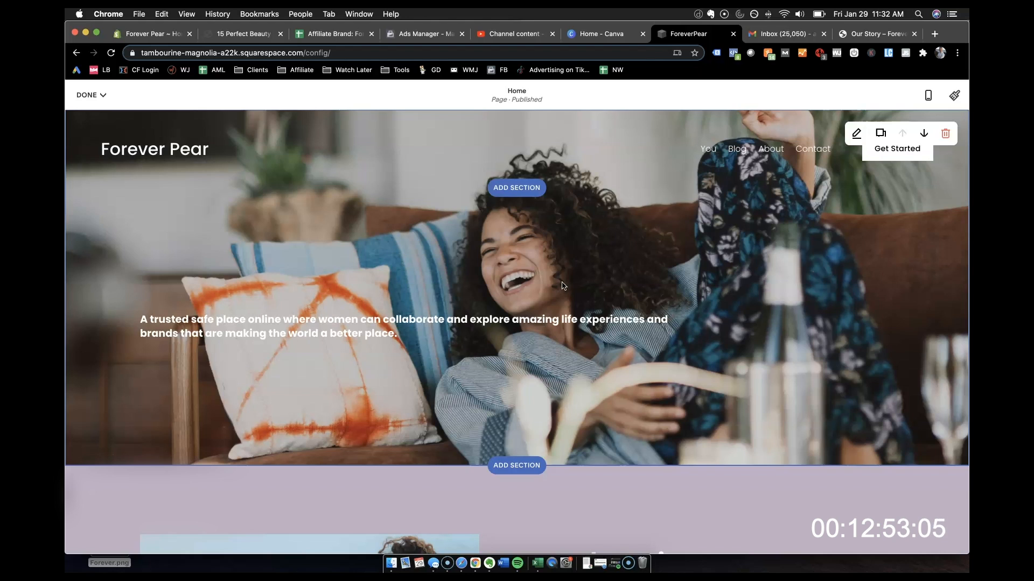
scroll(565, 296, "down", 1)
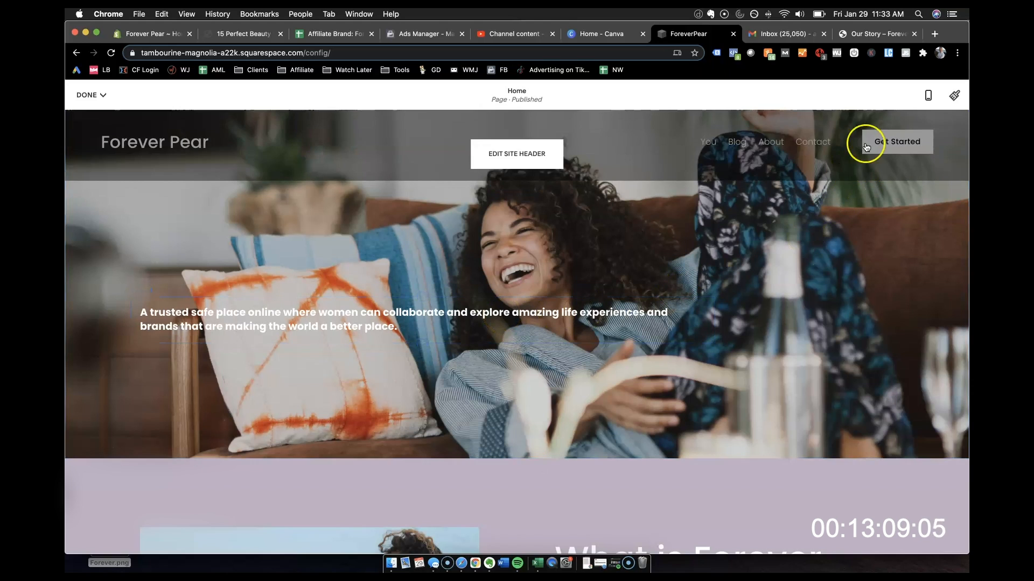
scroll(637, 304, "down", 3)
scroll(638, 304, "up", 3)
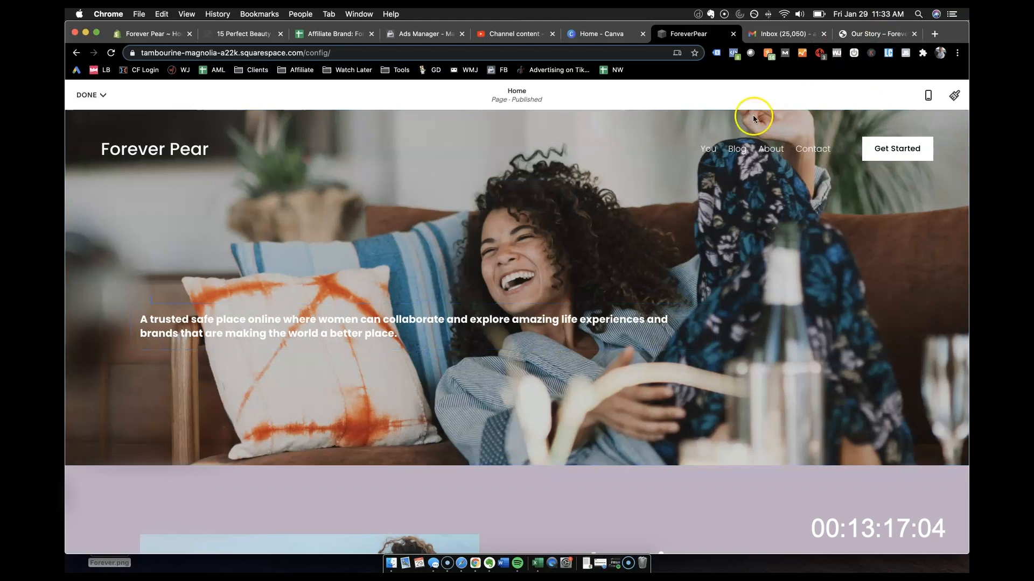
scroll(431, 243, "down", 1)
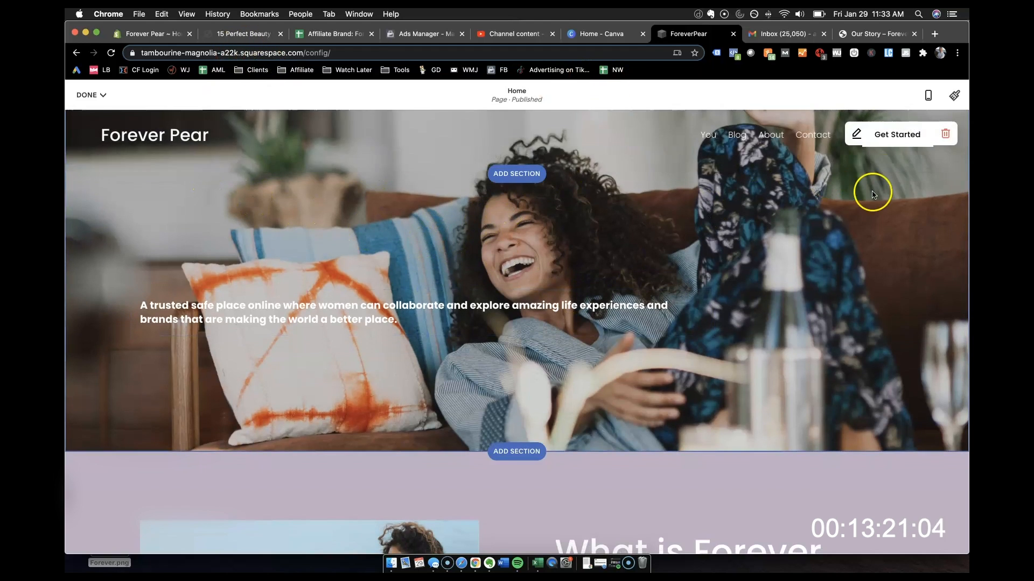
Step: Save the home page changes and open the About page to look over its heading, photo and text
left_click(97, 100)
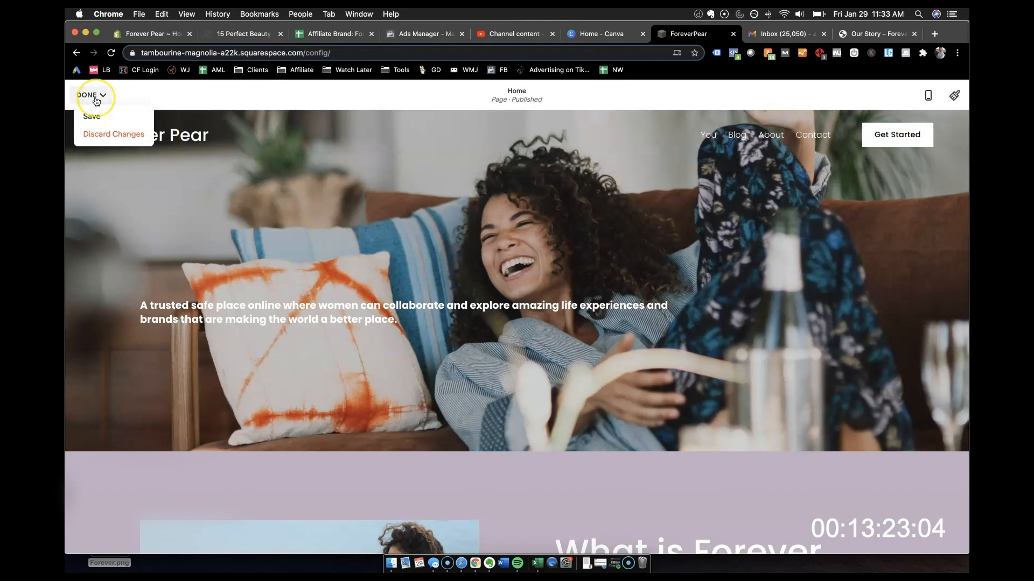
left_click(93, 116)
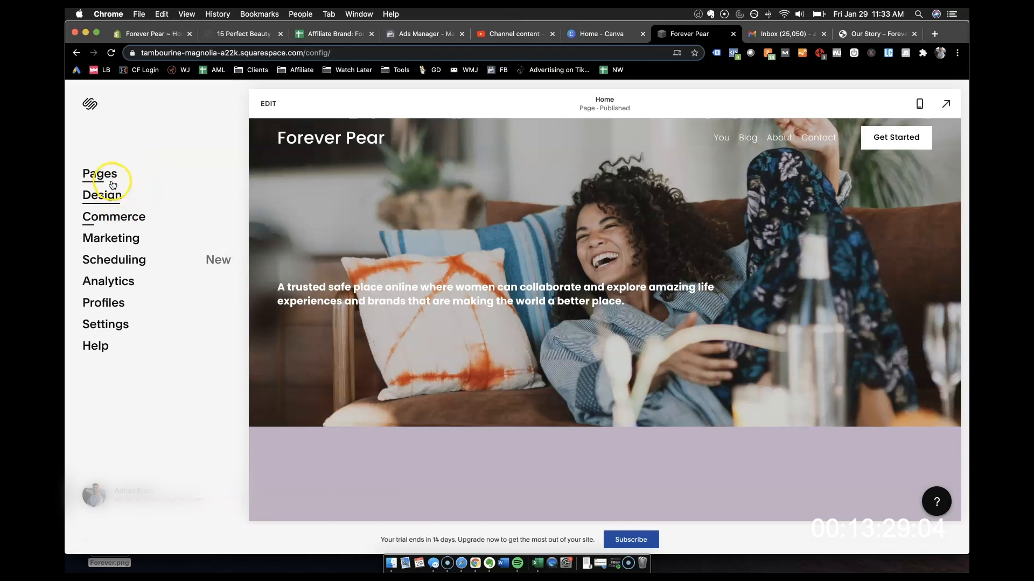
left_click(111, 180)
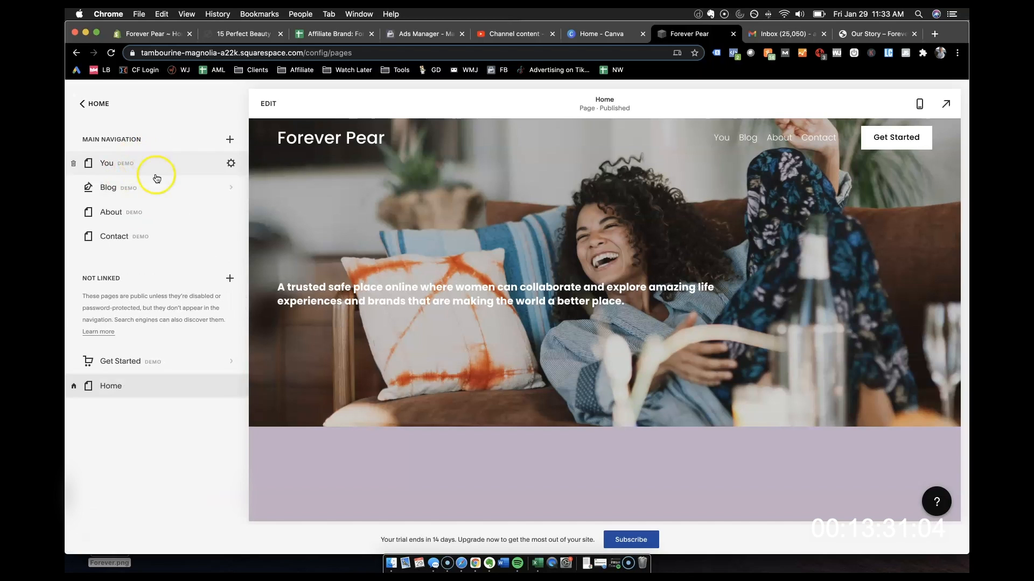
left_click(157, 215)
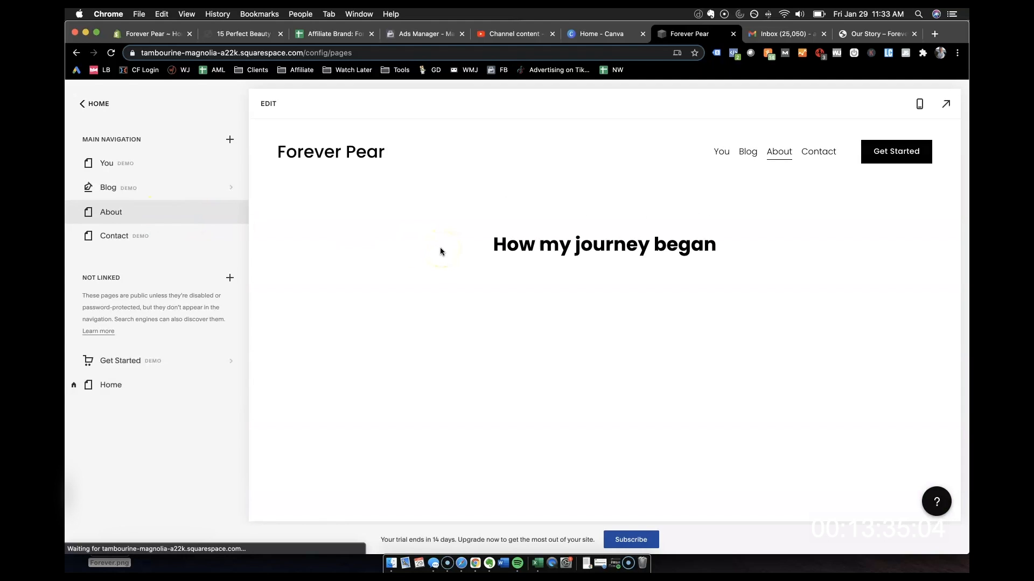
scroll(640, 334, "down", 6)
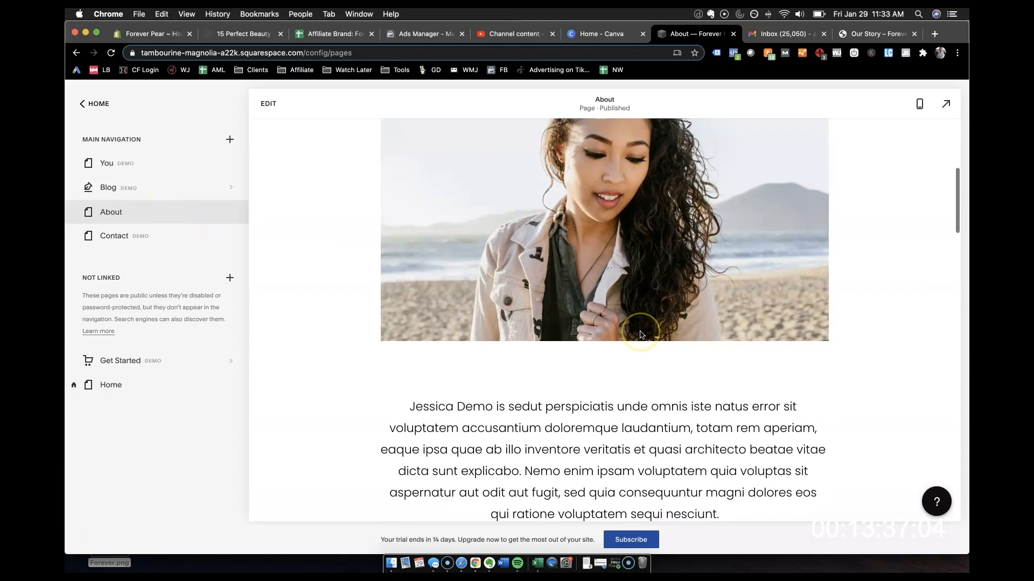
scroll(640, 334, "up", 3)
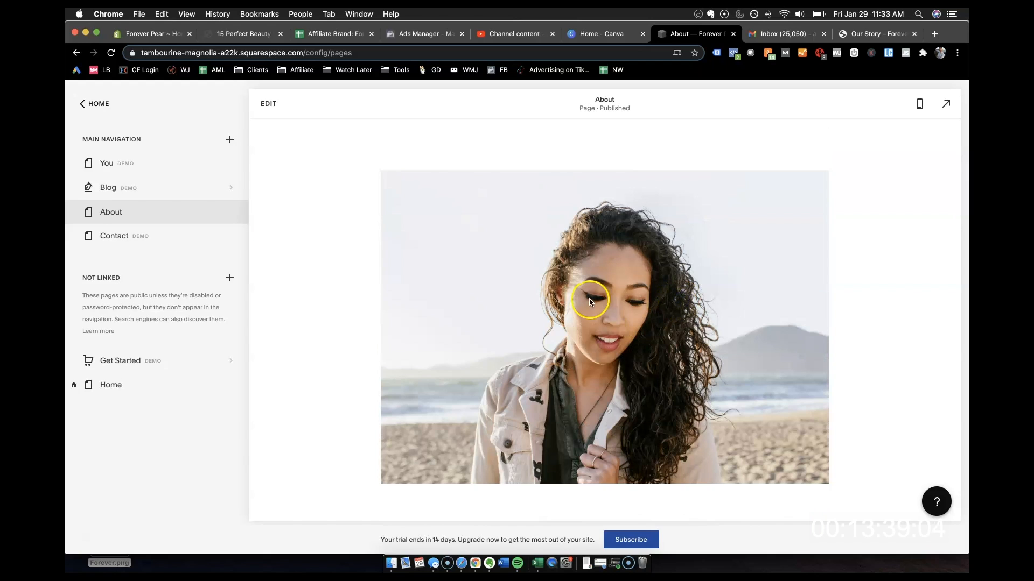
scroll(640, 295, "up", 3)
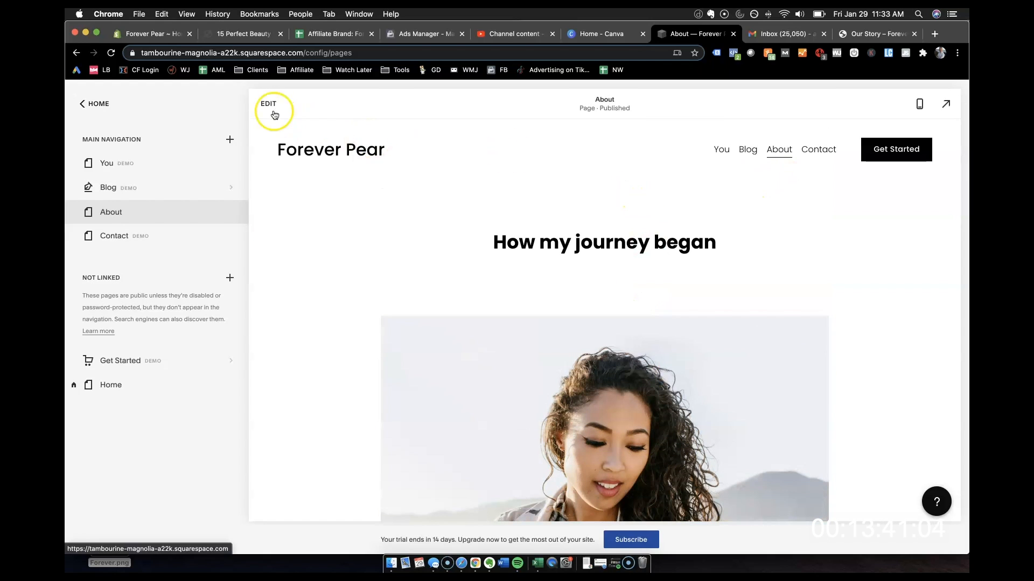
Step: Start editing the About page and change its "How my journey began" heading to "Our Story"
left_click(268, 103)
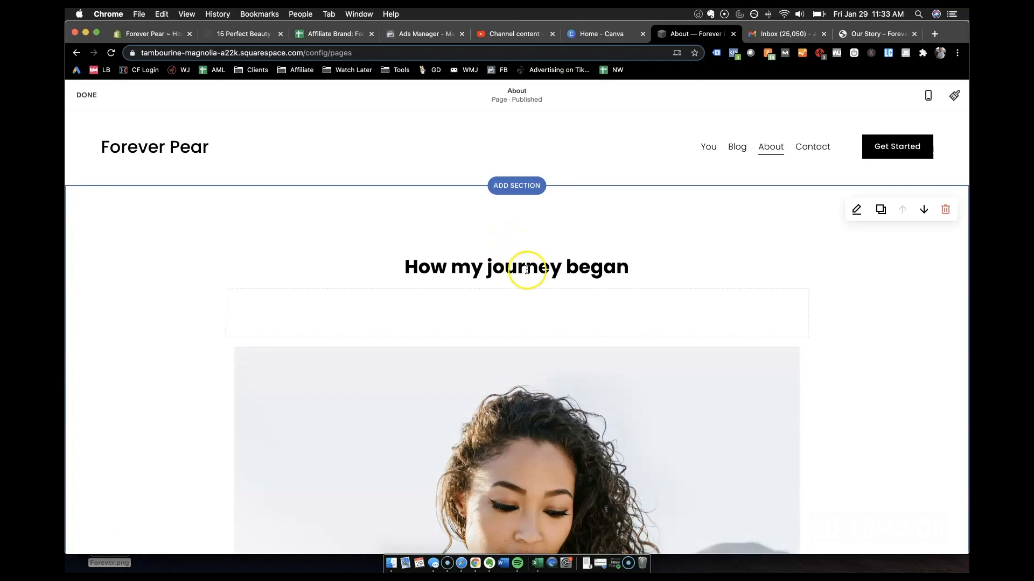
scroll(544, 260, "down", 2)
triple_click(540, 224)
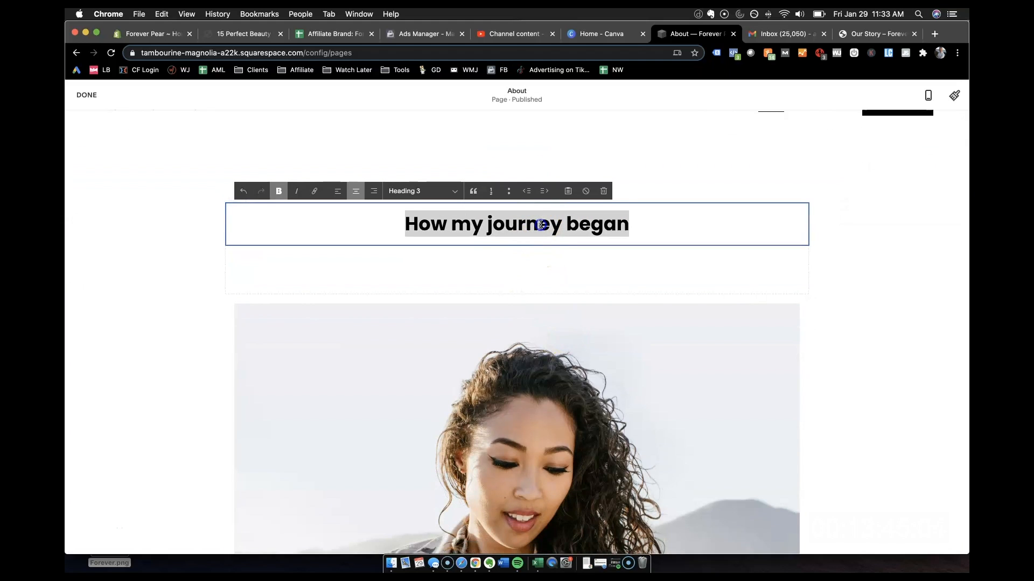
scroll(546, 262, "up", 2)
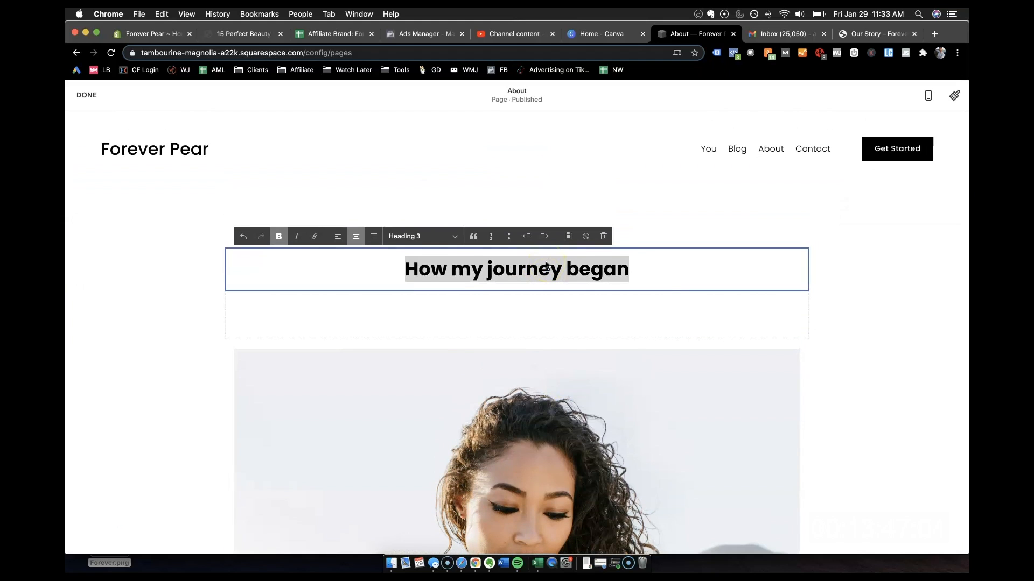
type("Our Story")
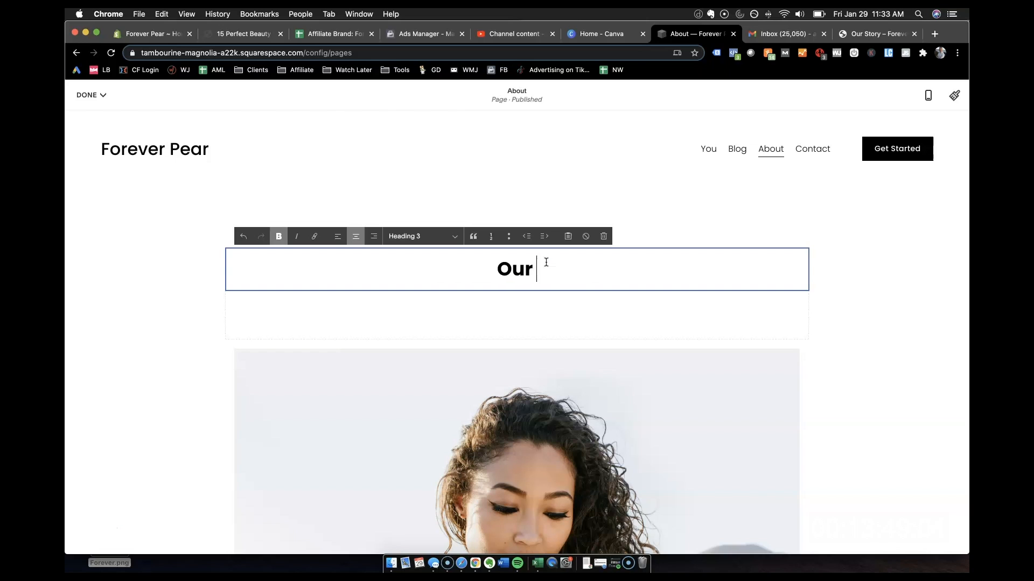
Step: Copy all the body text from the Our Story page of the existing foreverpear.com site
left_click(879, 33)
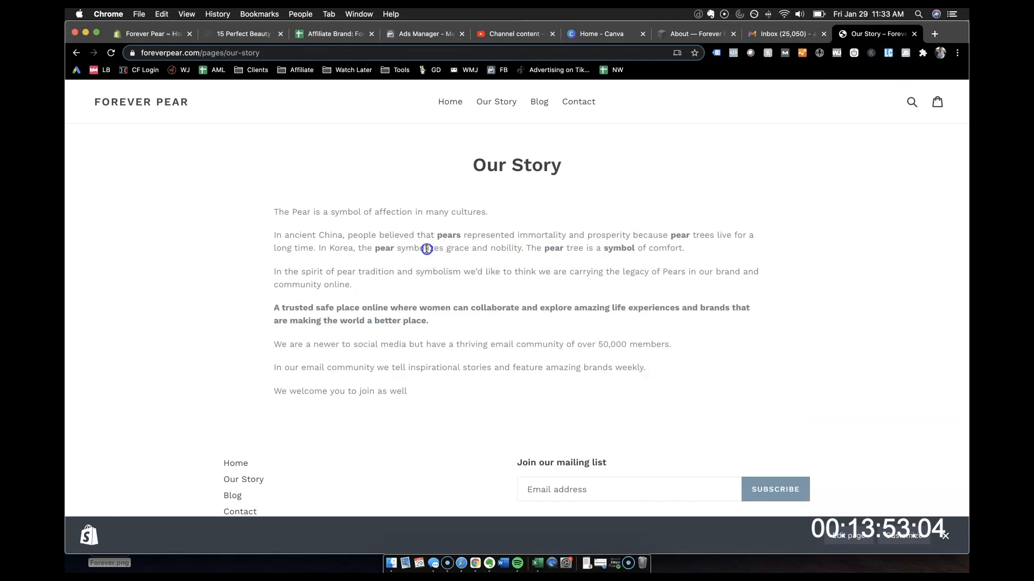
left_click_drag(271, 213, 422, 397)
key("super+c")
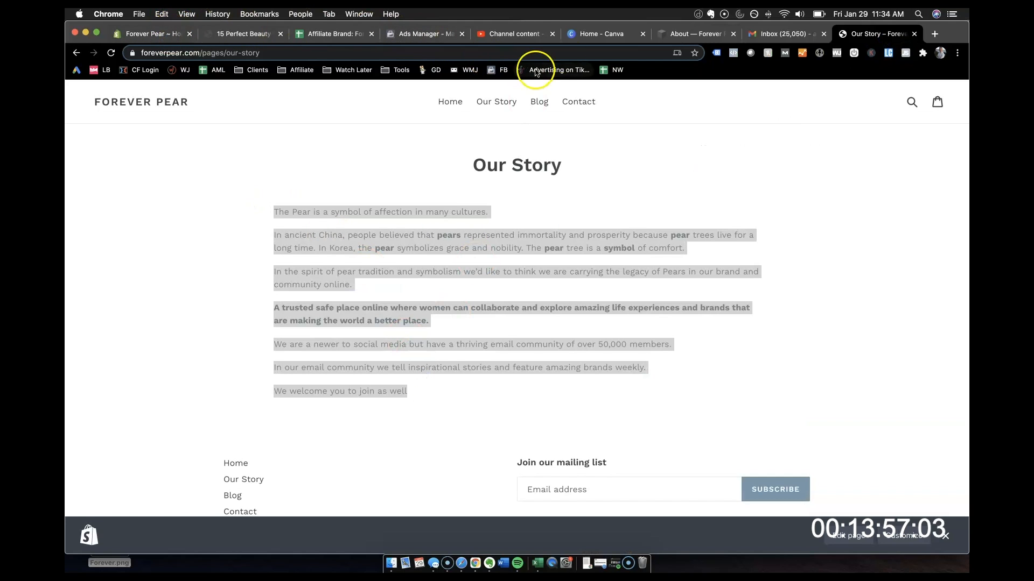
Step: Return to the About page in Squarespace and replace the placeholder paragraphs below the photo with the copied story text
left_click(707, 34)
scroll(551, 343, "down", 10)
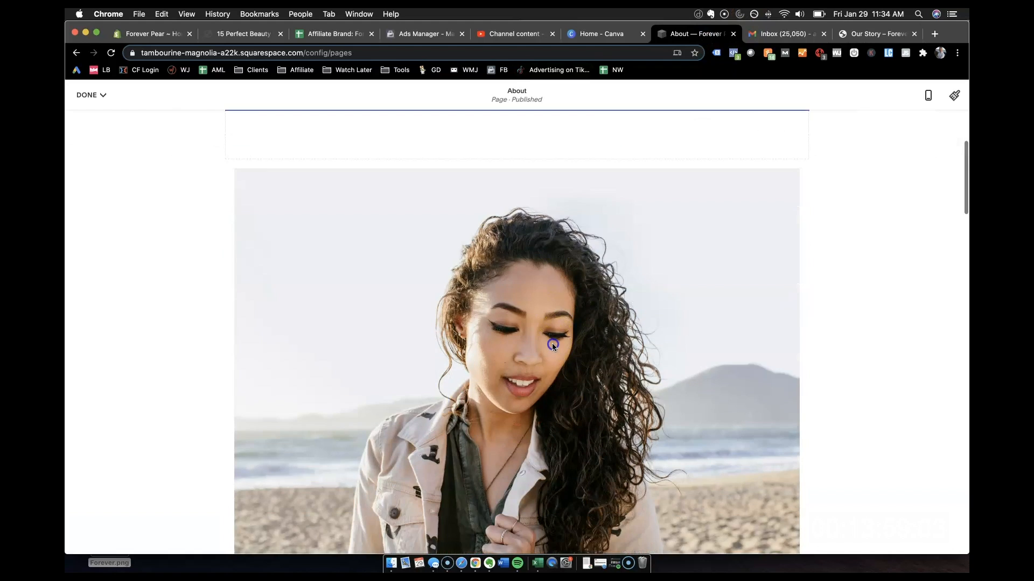
left_click(513, 340)
key("super+a")
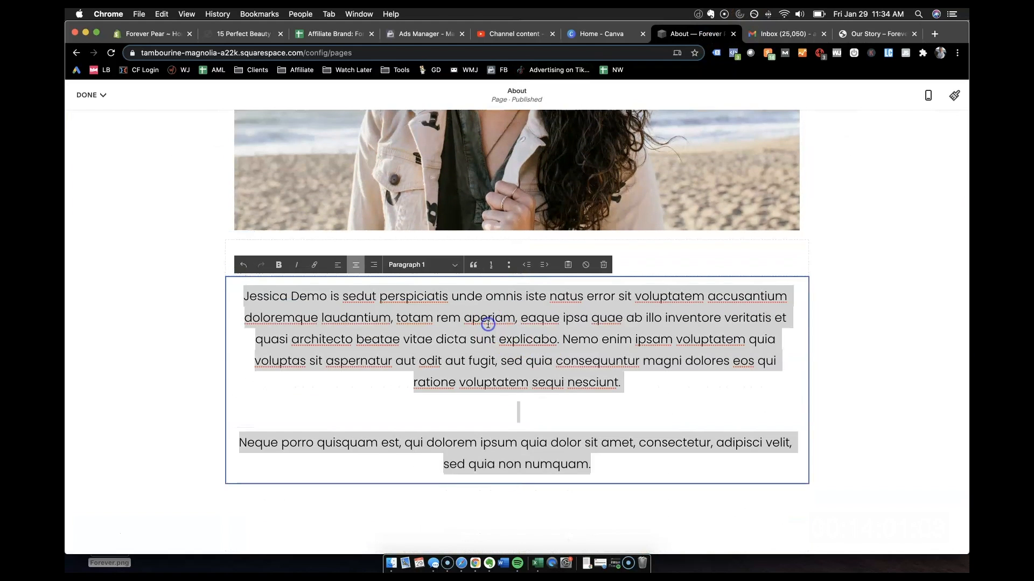
key("super+v")
left_click(856, 350)
Step: Remove the portrait photo from the About page's image block and open the stock image search for it
scroll(856, 350, "up", 6)
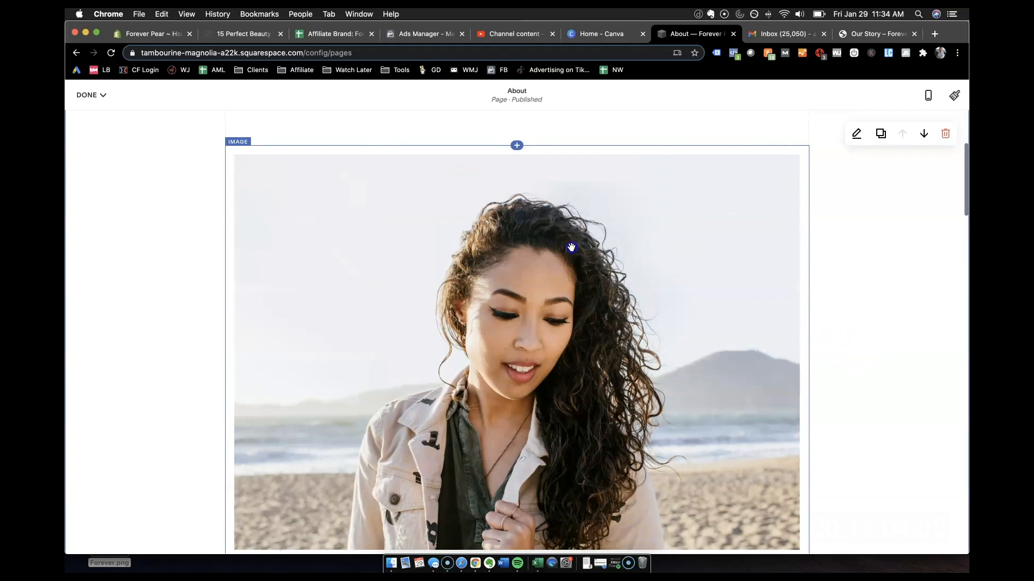
left_click(273, 129)
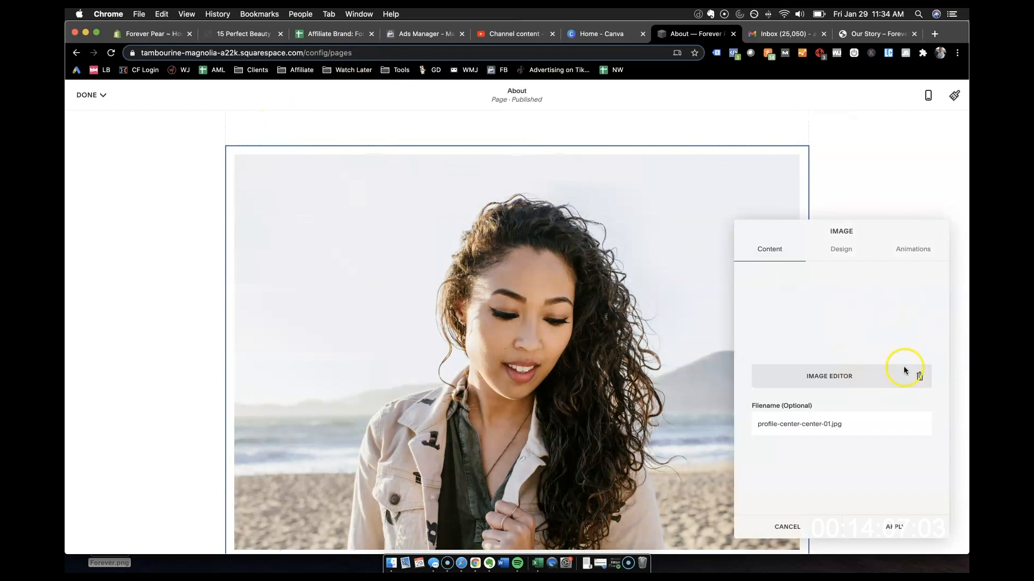
left_click(919, 376)
left_click(857, 379)
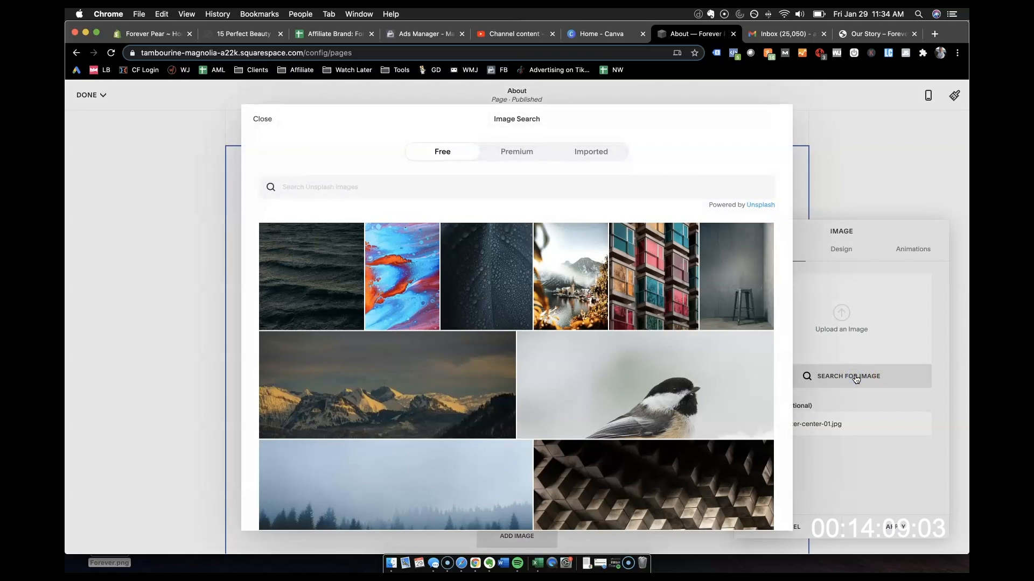
Step: Search the free stock images for "pear" and look through the results
type("pear")
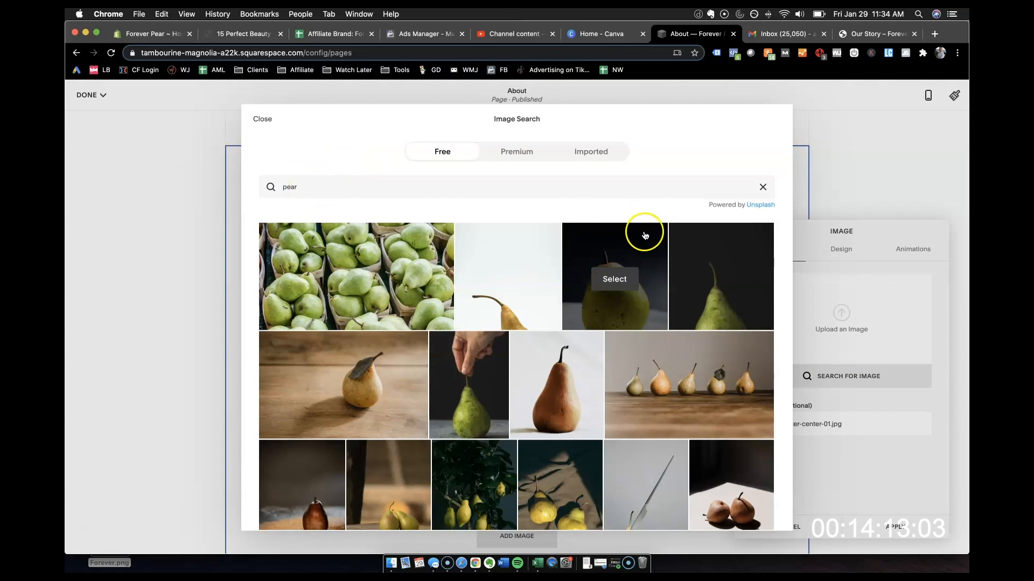
scroll(631, 246, "down", 3)
scroll(641, 344, "down", 5)
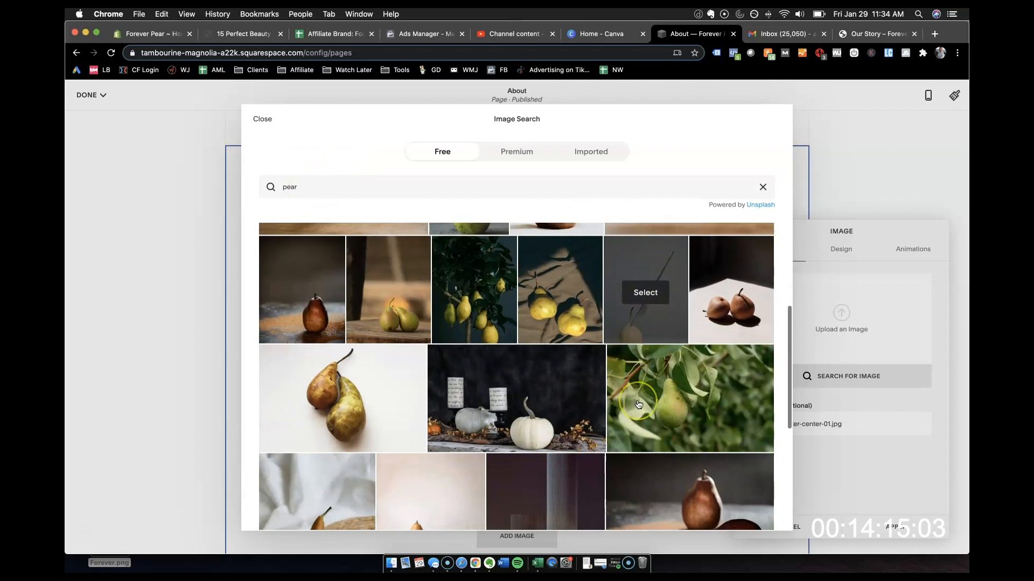
scroll(639, 405, "down", 3)
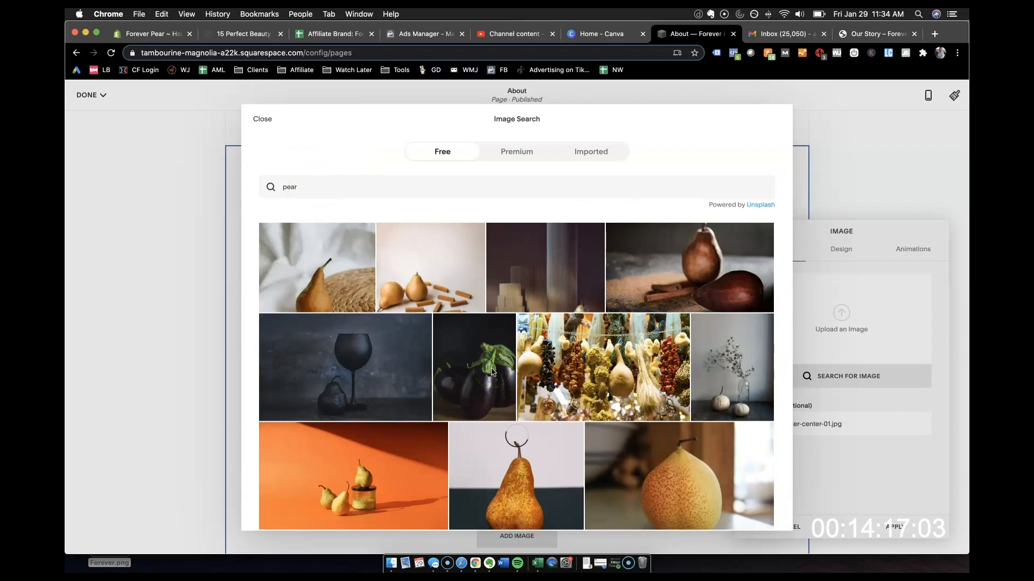
scroll(421, 283, "down", 15)
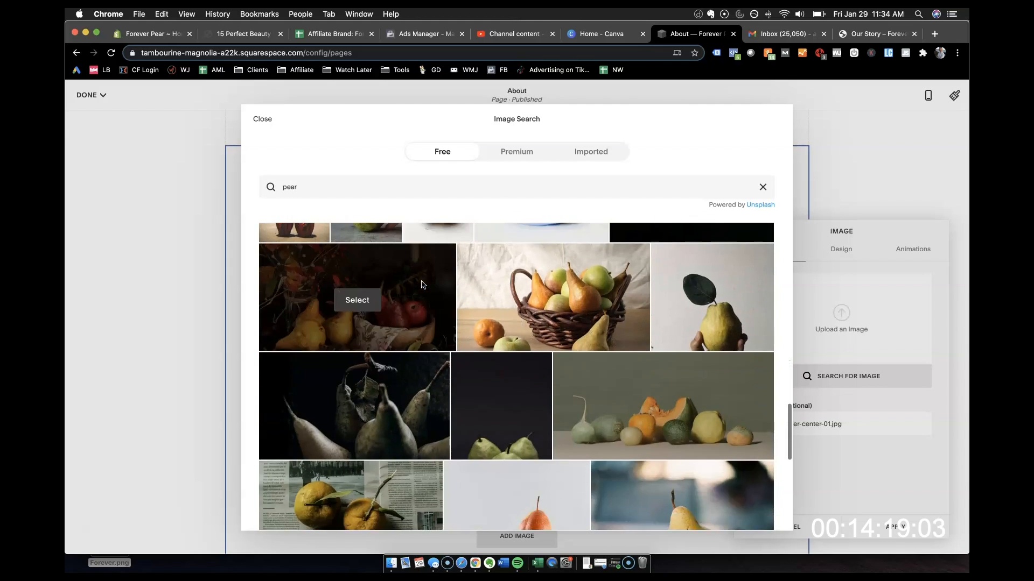
scroll(421, 285, "up", 4)
scroll(451, 359, "down", 8)
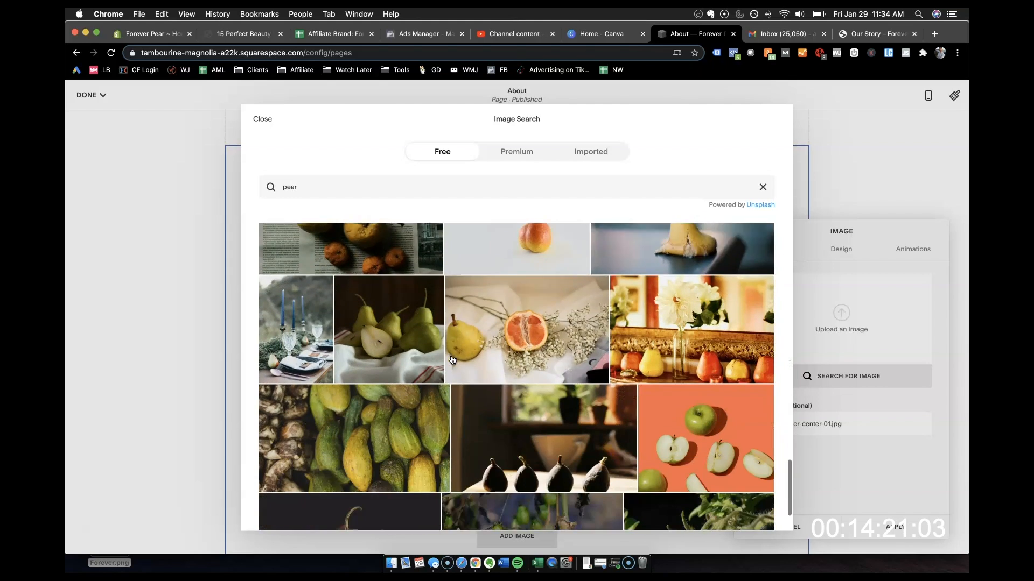
scroll(451, 359, "down", 3)
Step: Search the free images for "happy women", add the photo of three women in a sunflower field, and save the image block
left_click(366, 191)
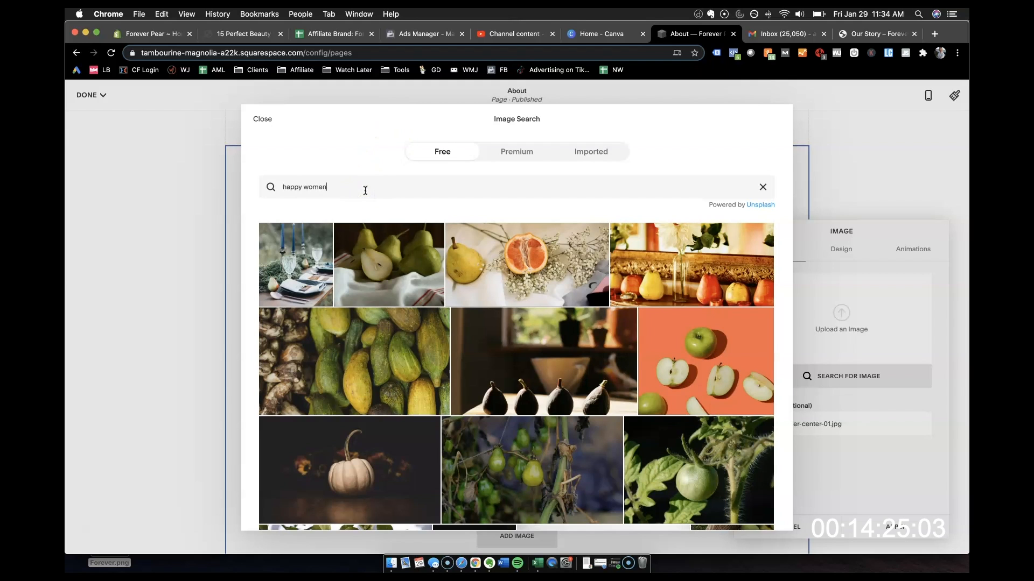
type("happy women")
key("Return")
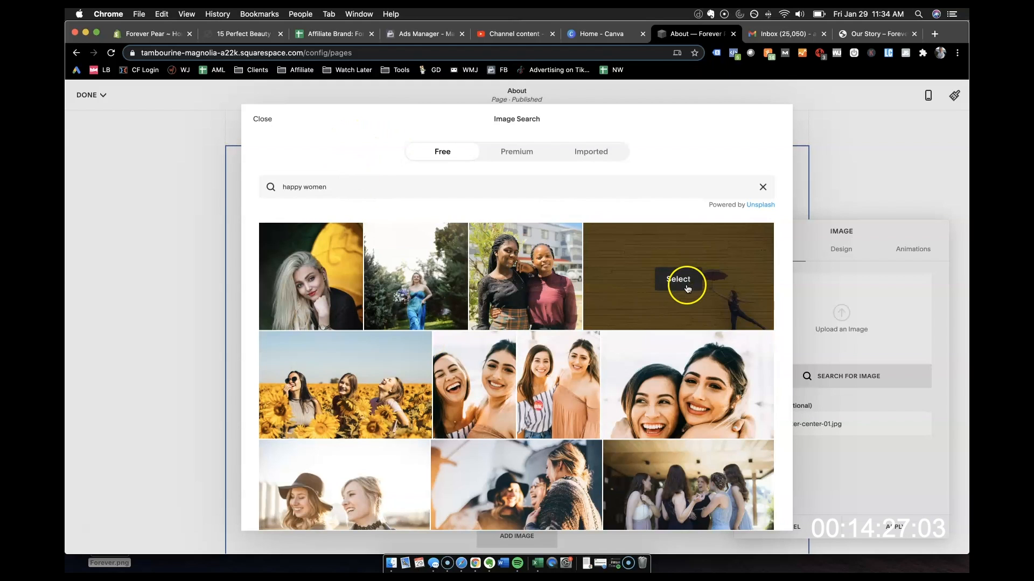
scroll(687, 289, "down", 3)
left_click(356, 323)
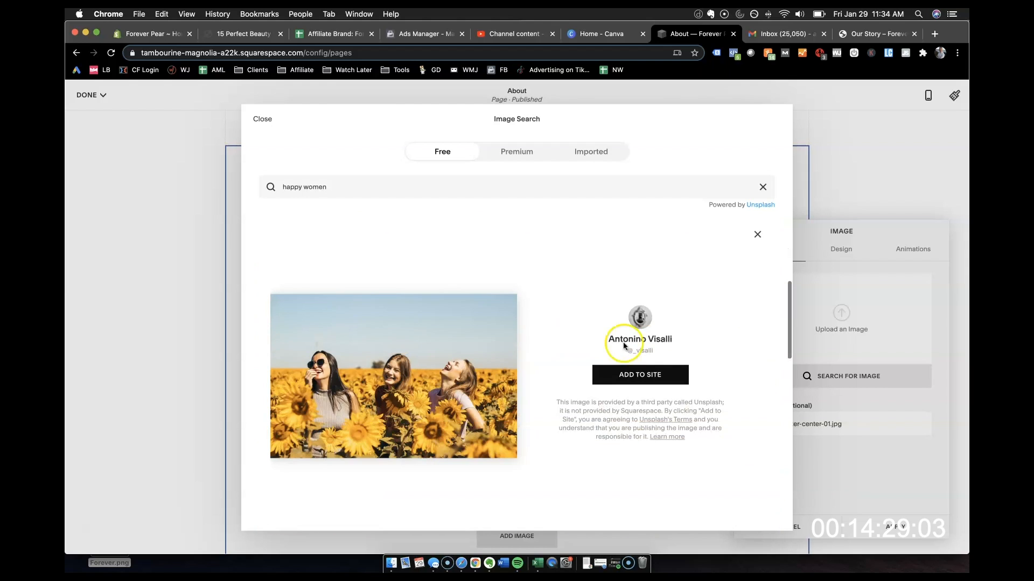
left_click(658, 376)
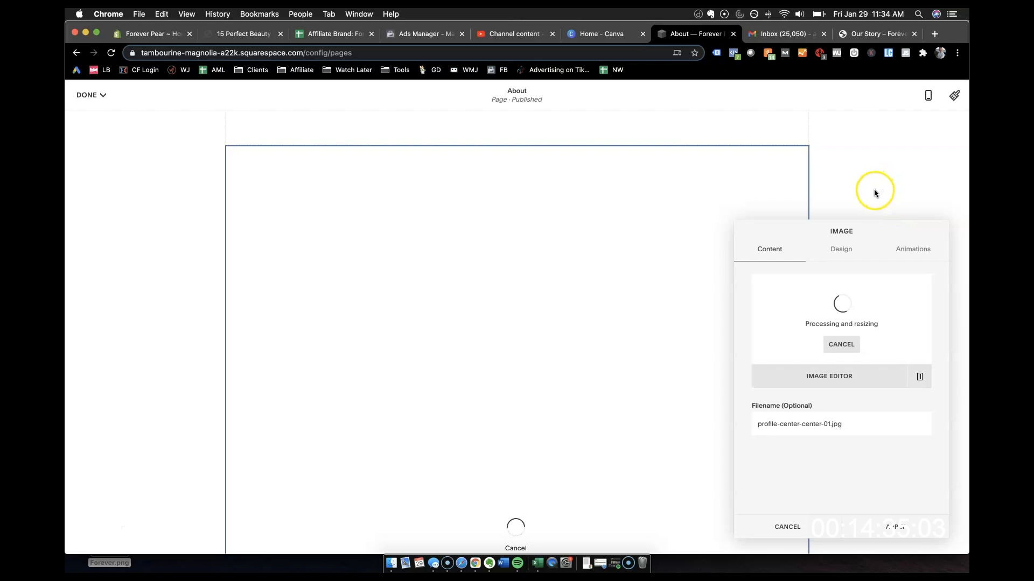
left_click(160, 275)
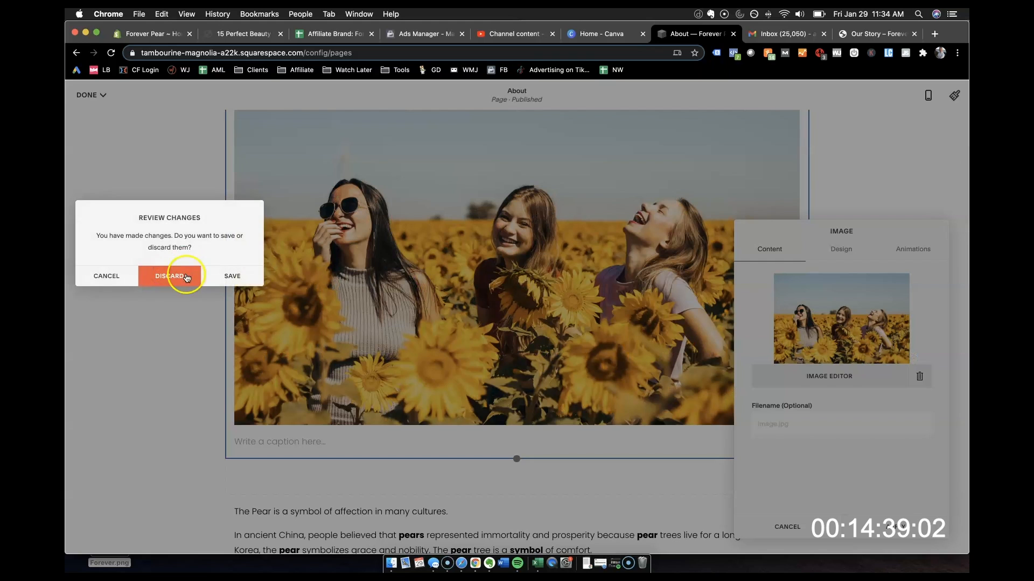
left_click(226, 277)
Step: Review the About page's heading, new photo and story text
scroll(877, 282, "up", 6)
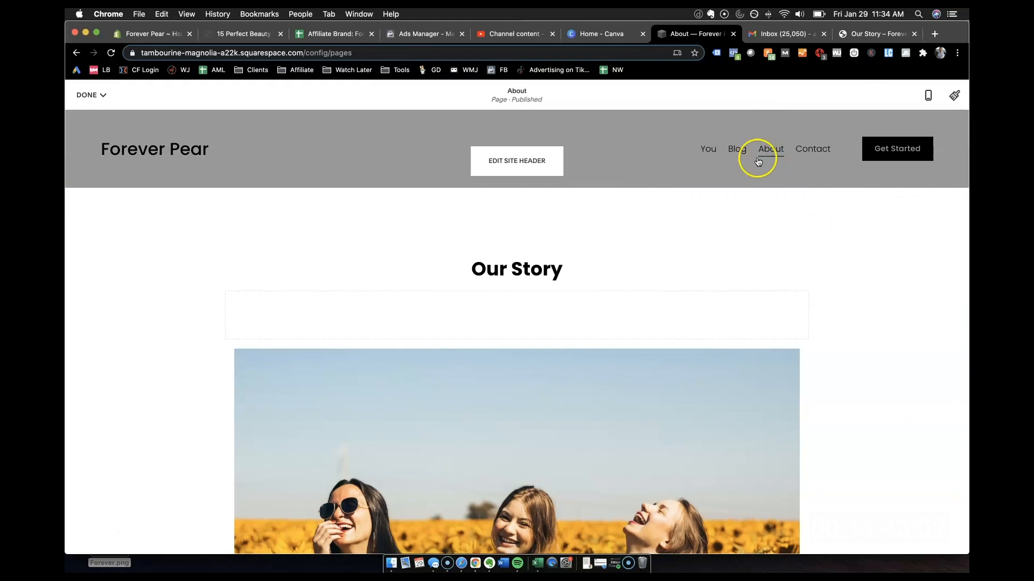
scroll(519, 264, "down", 5)
scroll(520, 268, "down", 5)
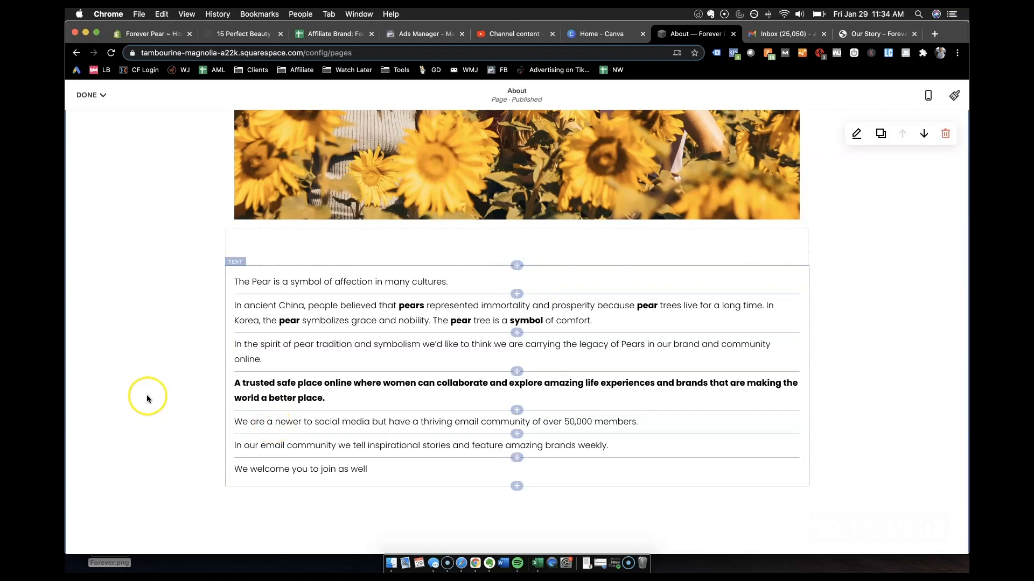
scroll(146, 392, "up", 5)
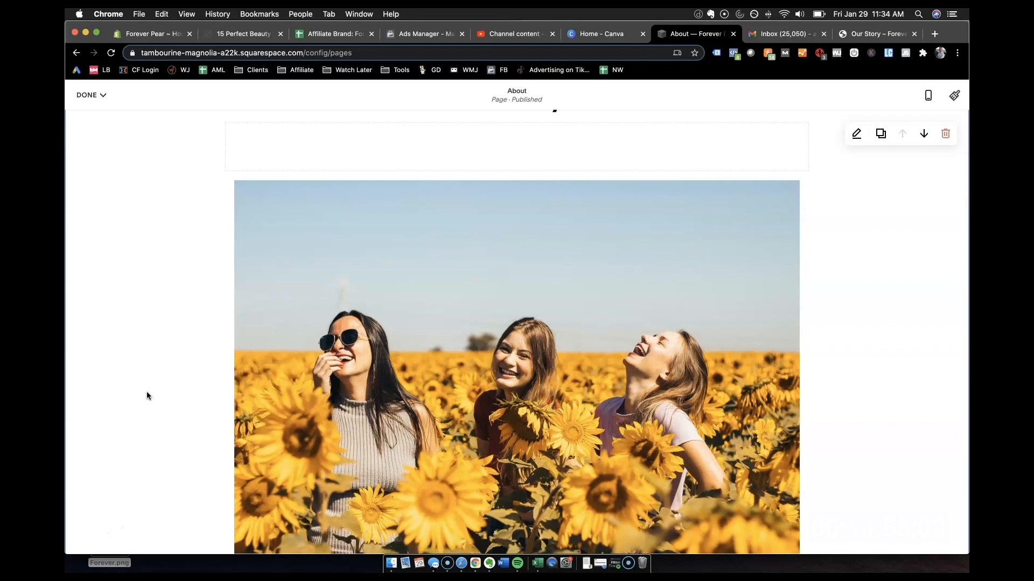
scroll(161, 306, "up", 3)
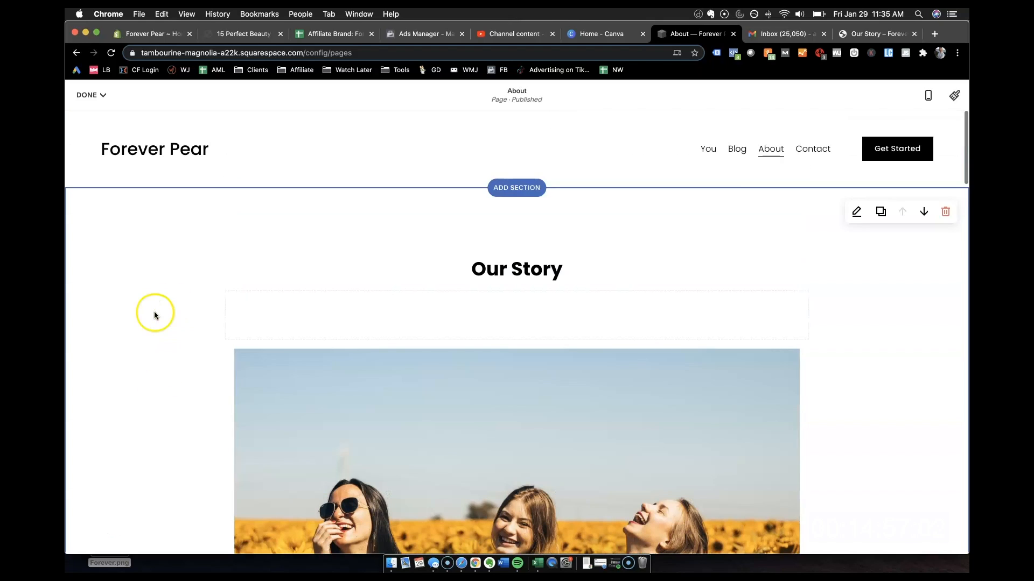
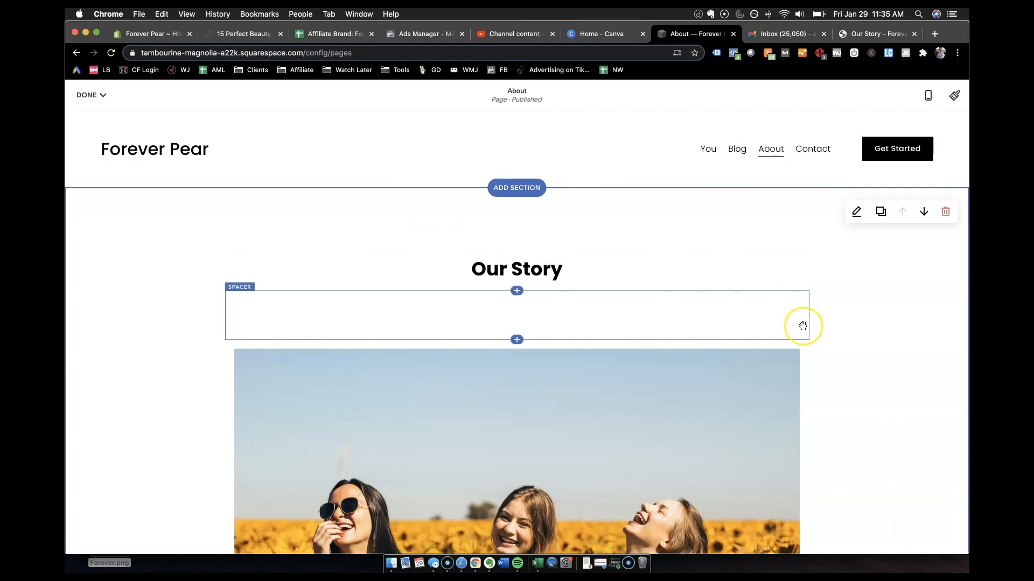
Step: Remove the "What People Are Saying" testimonials section below the story text on the About page
scroll(803, 326, "down", 5)
scroll(803, 325, "down", 10)
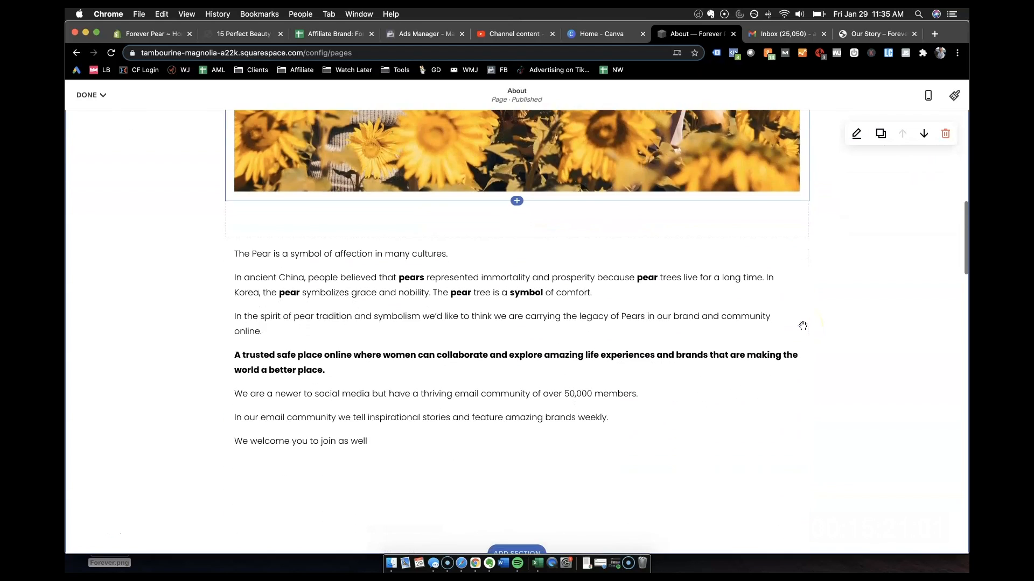
scroll(447, 259, "down", 2)
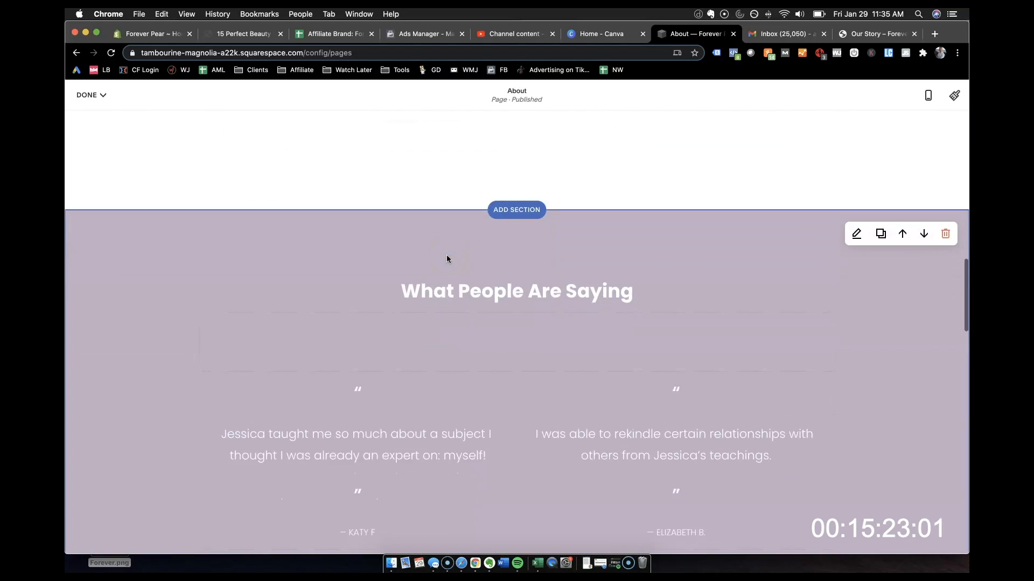
mouse_move(935, 206)
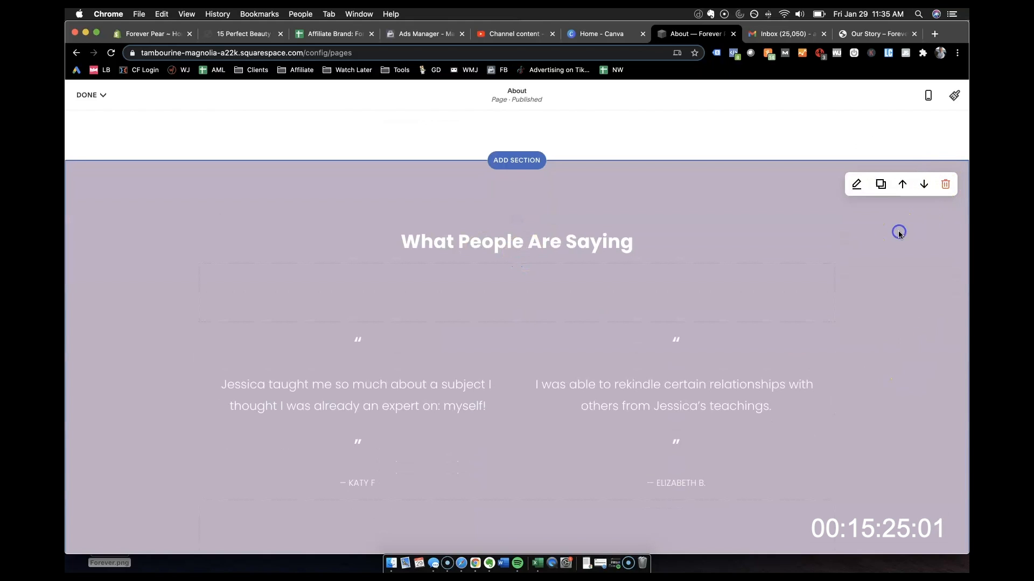
left_click(945, 185)
left_click(555, 356)
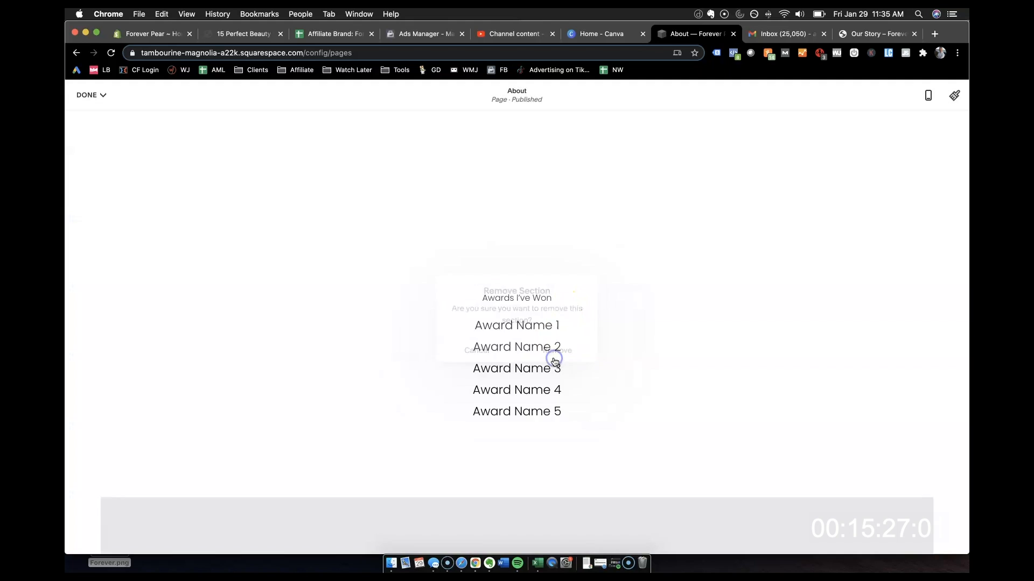
Step: Remove the "Awards I've Won" section and the "Motivation comes from within" banner section from the About page
left_click(950, 185)
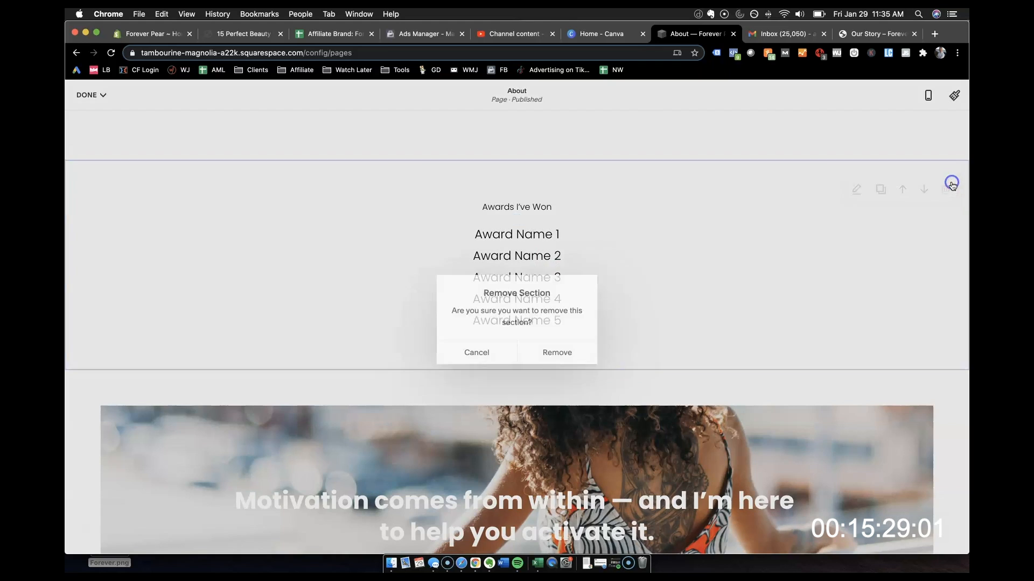
left_click(563, 351)
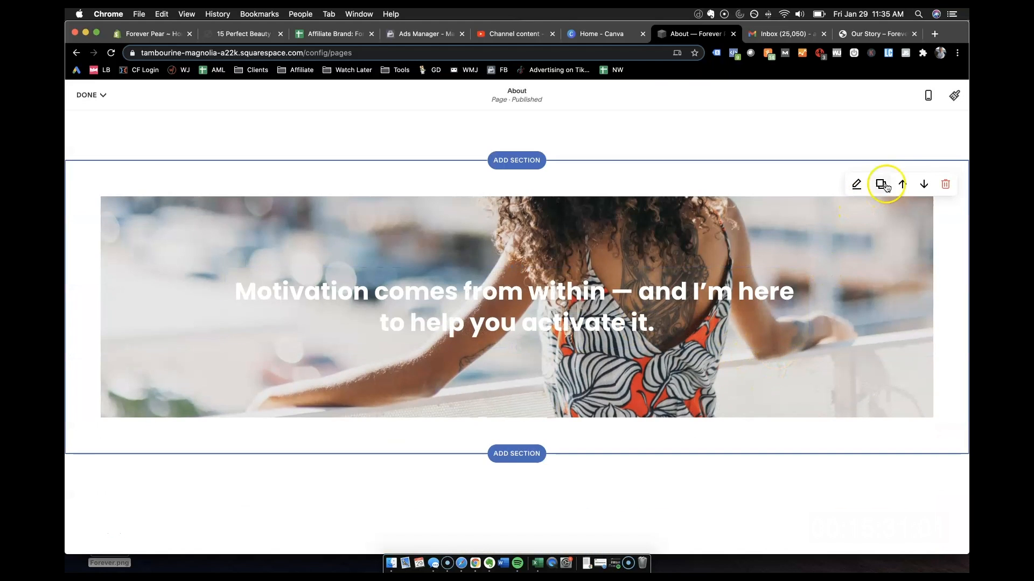
left_click(947, 184)
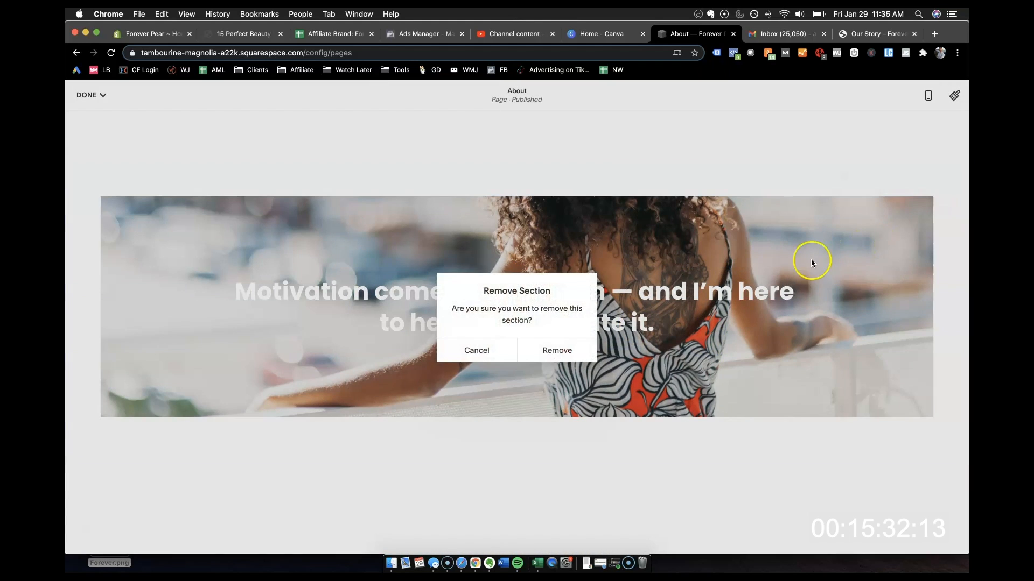
left_click(551, 350)
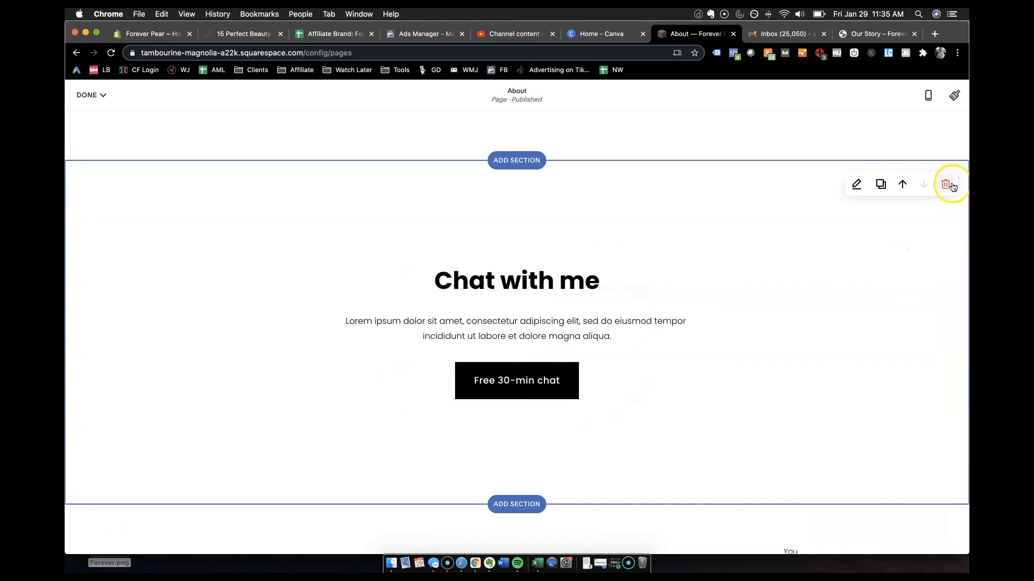
Step: Remove the "Chat with me" section from the end of the About page
left_click(948, 185)
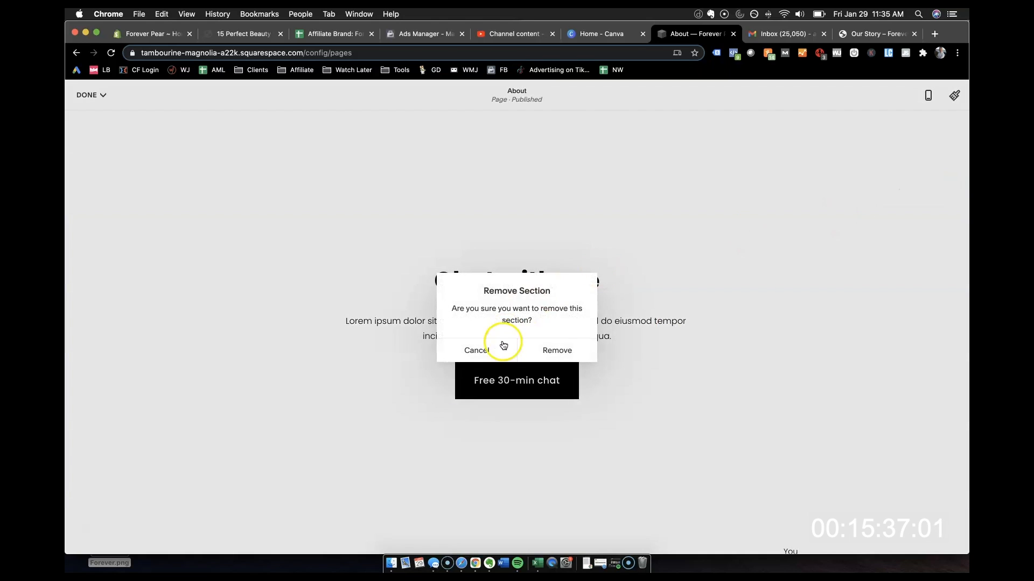
left_click(566, 345)
scroll(628, 295, "up", 10)
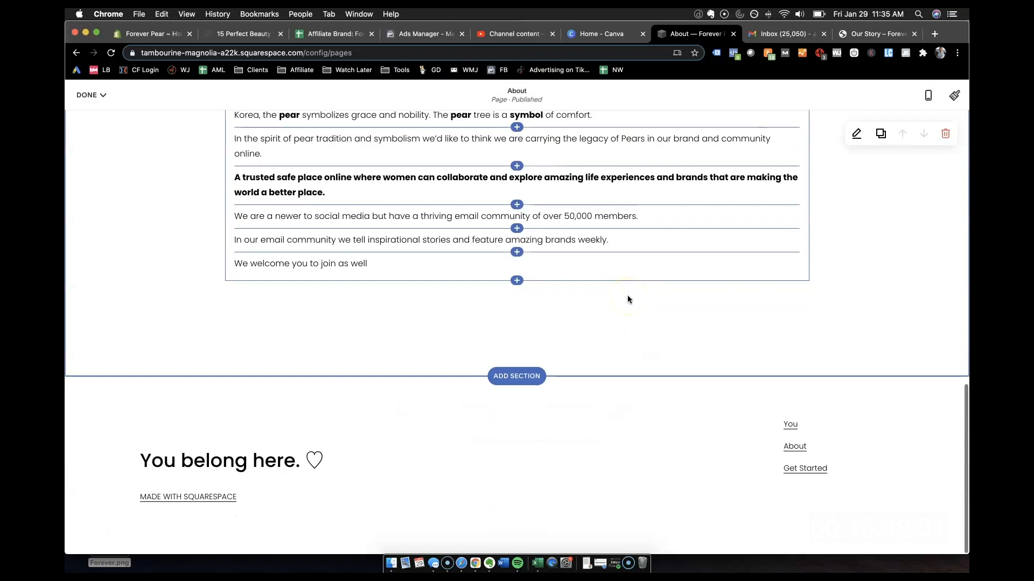
Step: Check the About page's remaining photo and story text, save the page and exit its editor
scroll(169, 210, "down", 10)
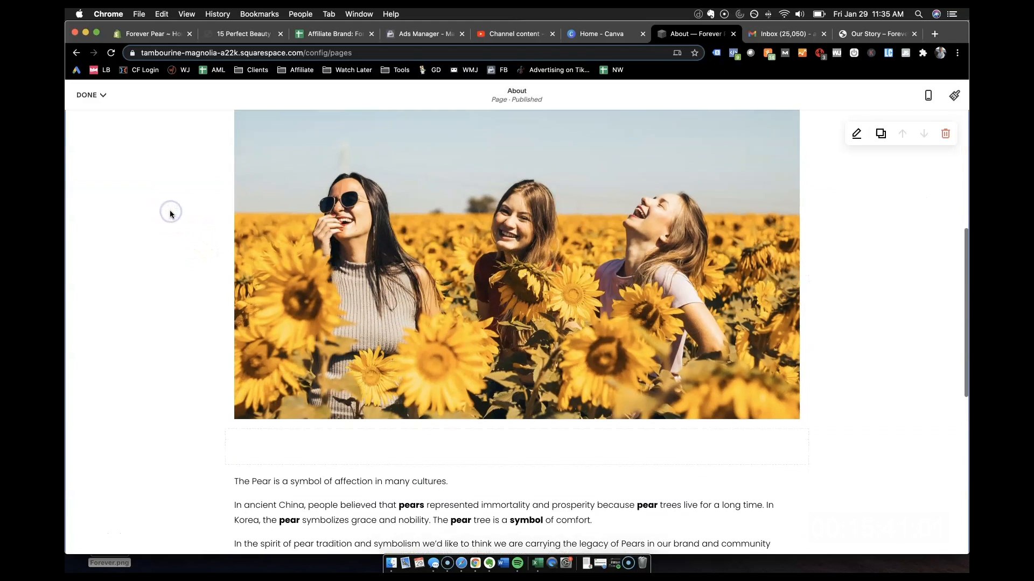
triple_click(273, 346)
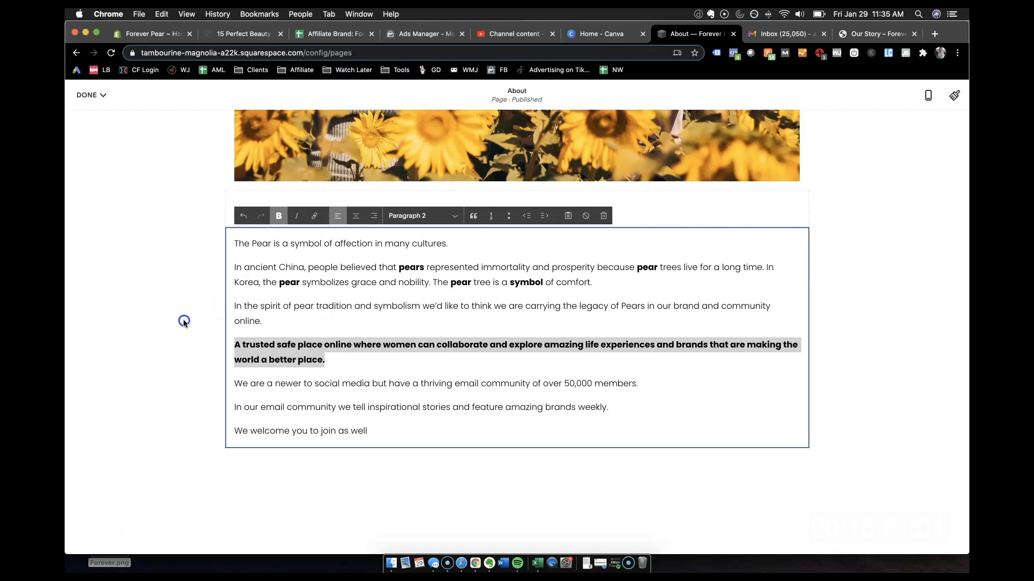
left_click(183, 321)
scroll(183, 321, "up", 10)
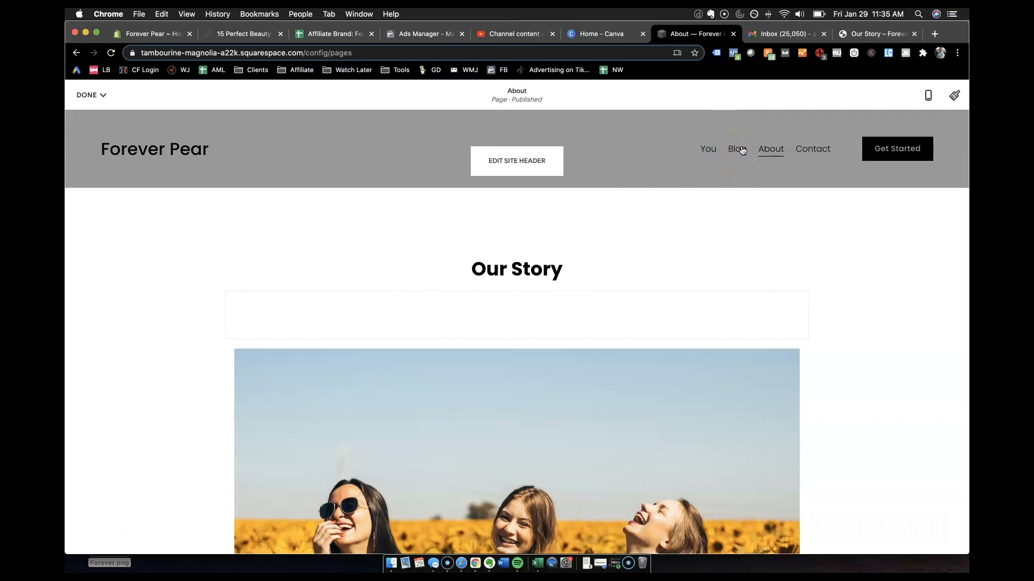
left_click(88, 95)
left_click(92, 114)
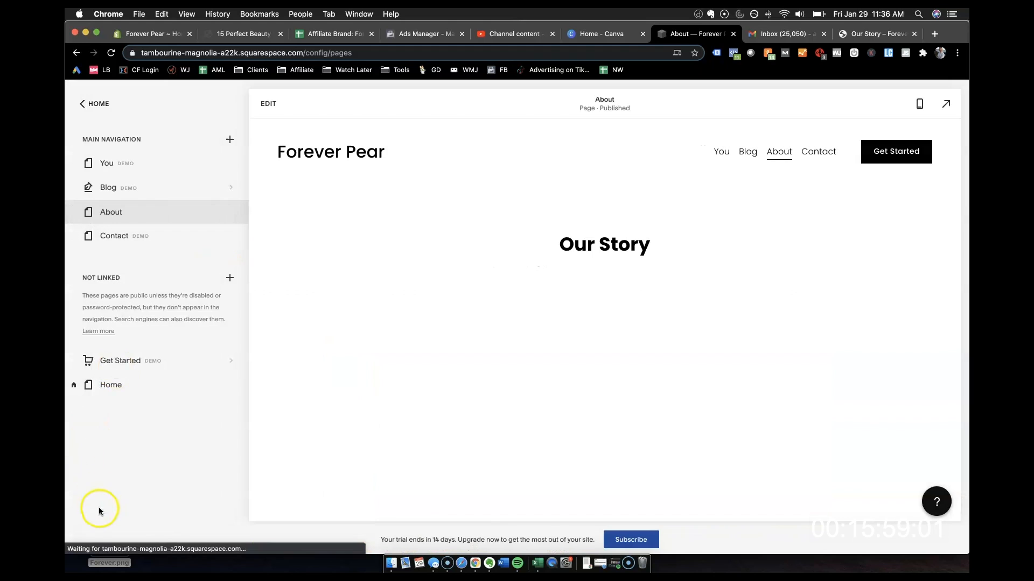
Step: Open the Blog page and delete the "Toxic Relationships" demo post
left_click(149, 197)
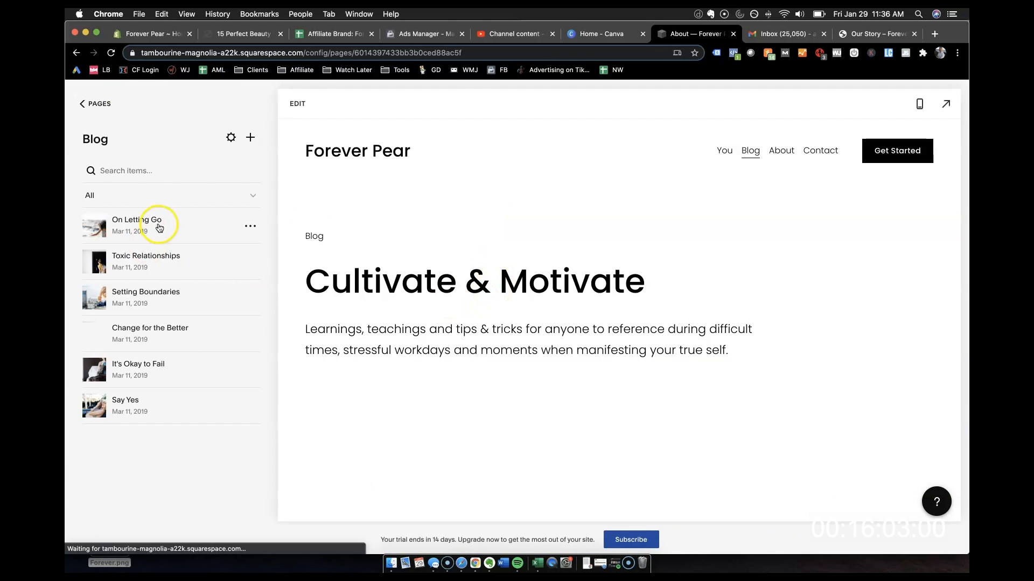
left_click(246, 268)
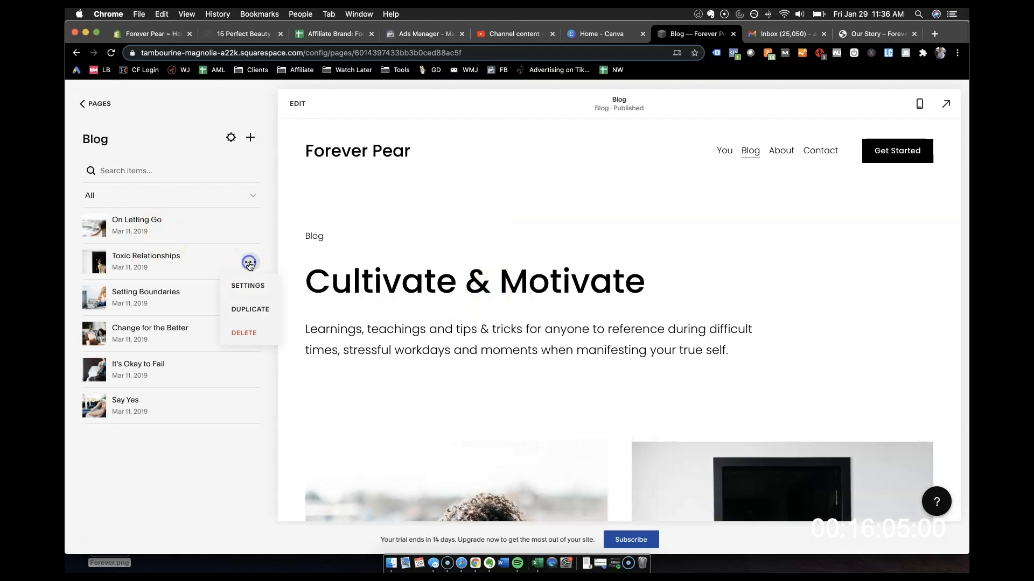
left_click(249, 330)
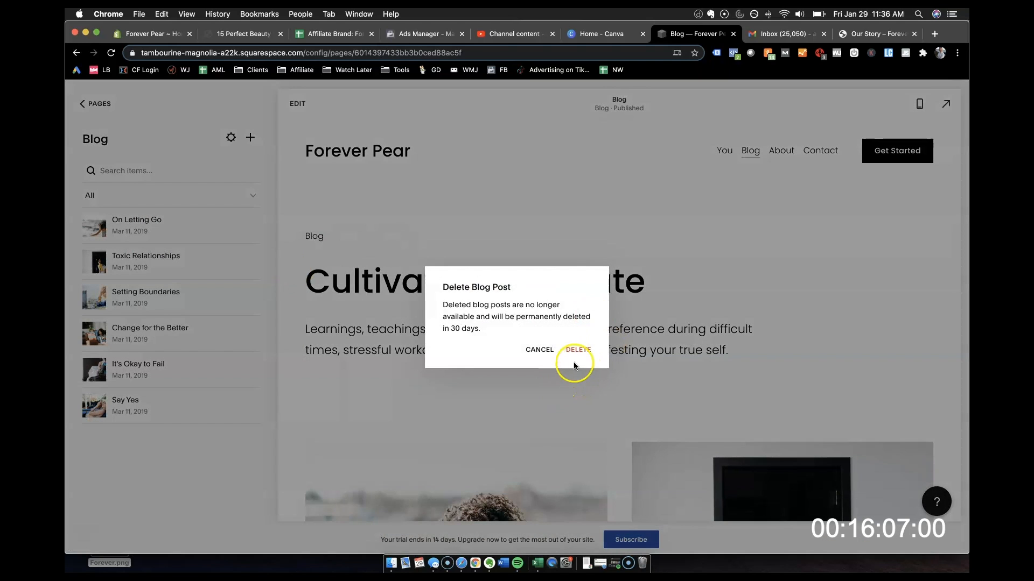
left_click(583, 351)
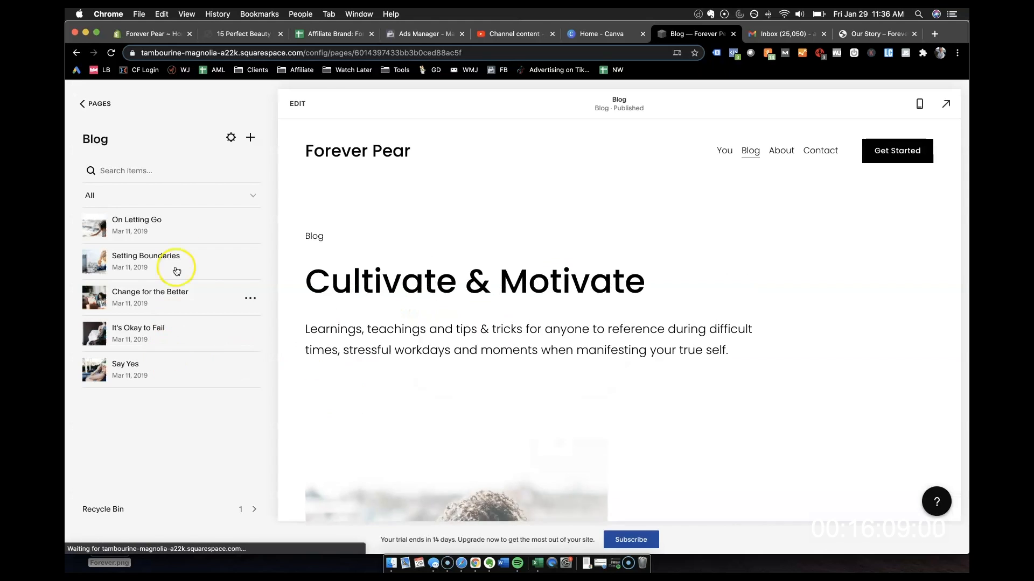
Step: Review the remaining posts on the Blog page and the available options for the "On Letting Go" post
scroll(428, 376, "down", 12)
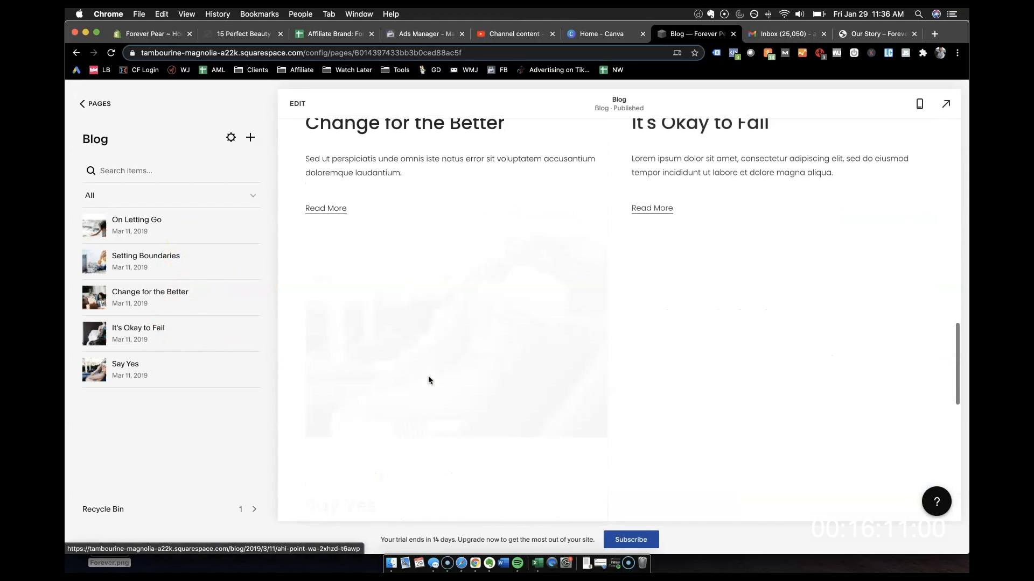
scroll(428, 380, "up", 10)
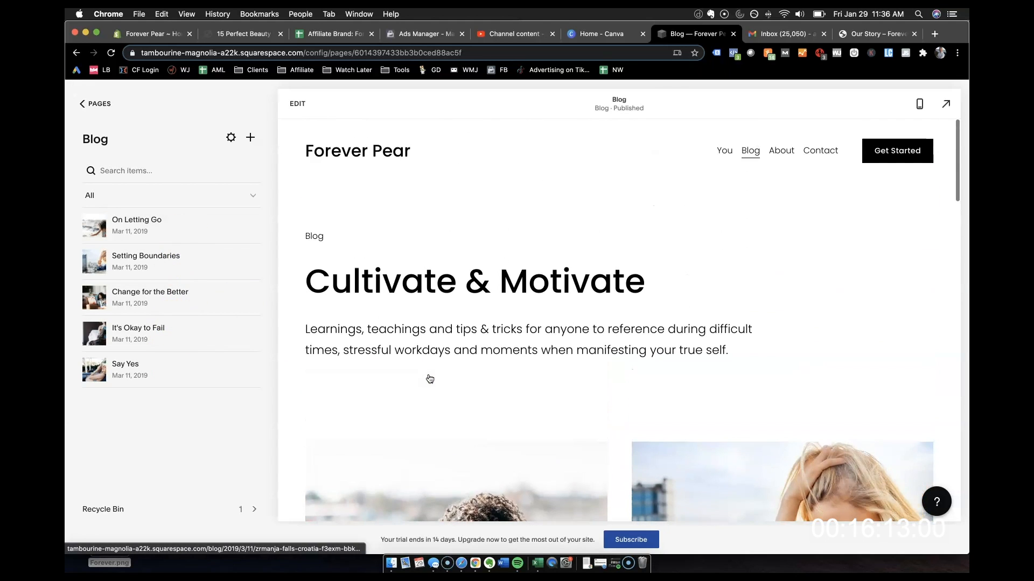
scroll(386, 351, "down", 2)
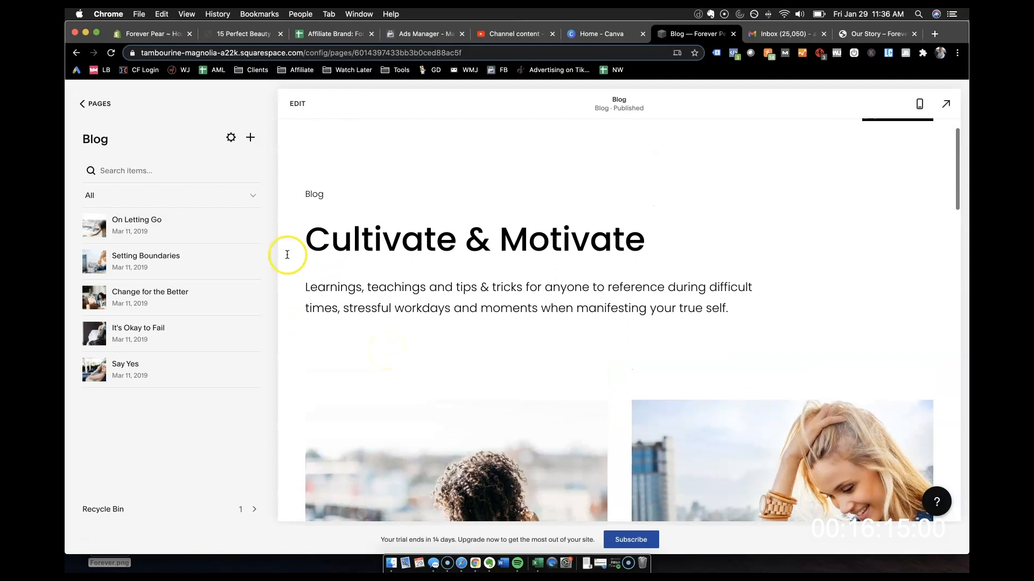
left_click(255, 230)
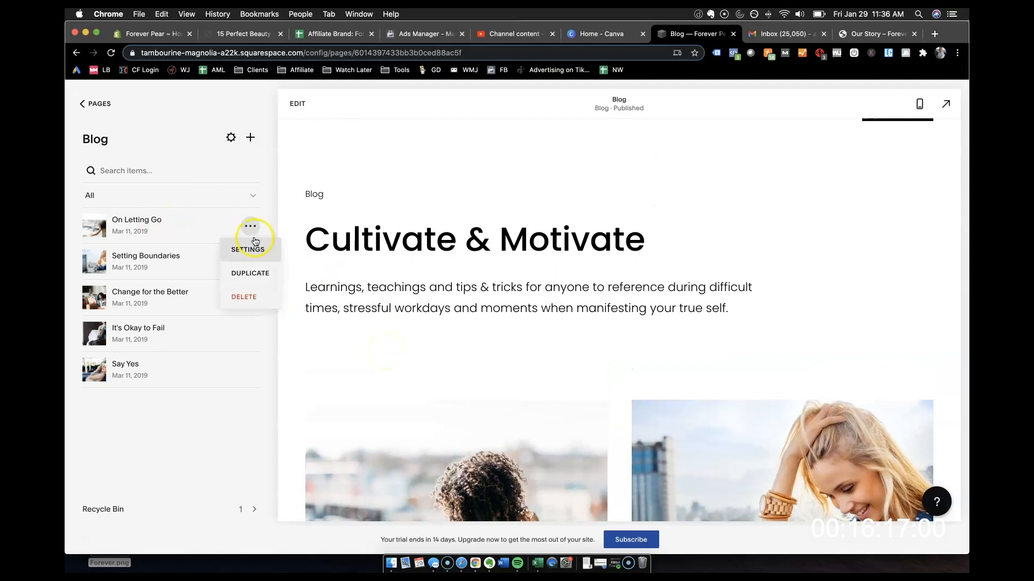
left_click(252, 236)
Step: Add a new blog post and title it "How To Lose A Guy In 10 Days"
left_click(250, 137)
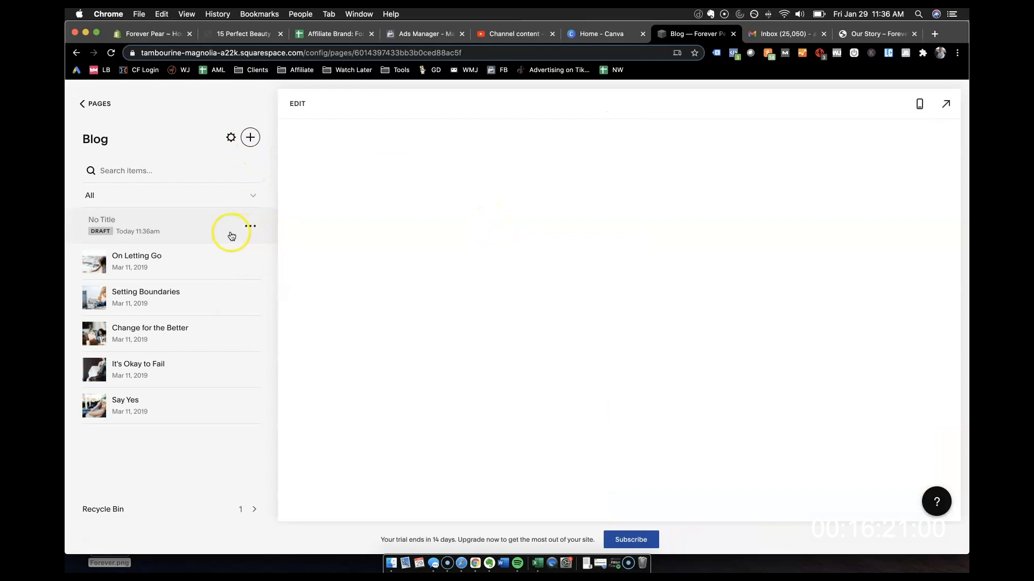
left_click(202, 224)
left_click(170, 233)
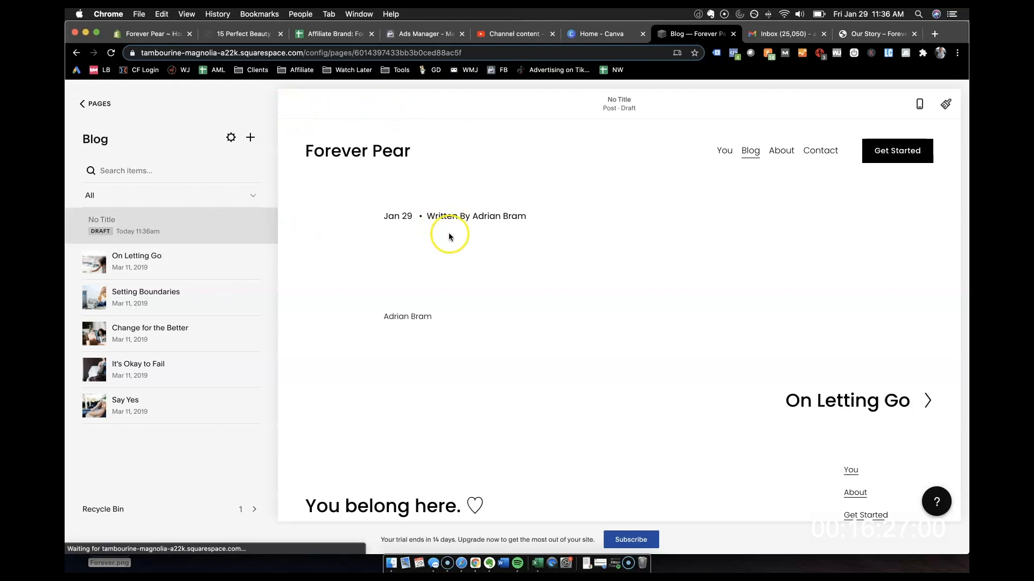
left_click(489, 266)
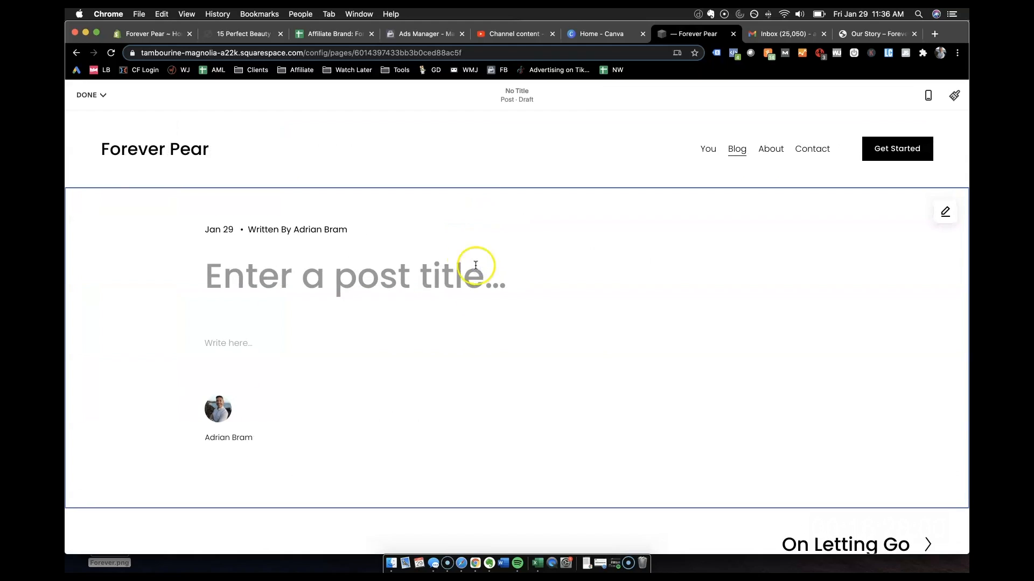
type("How ")
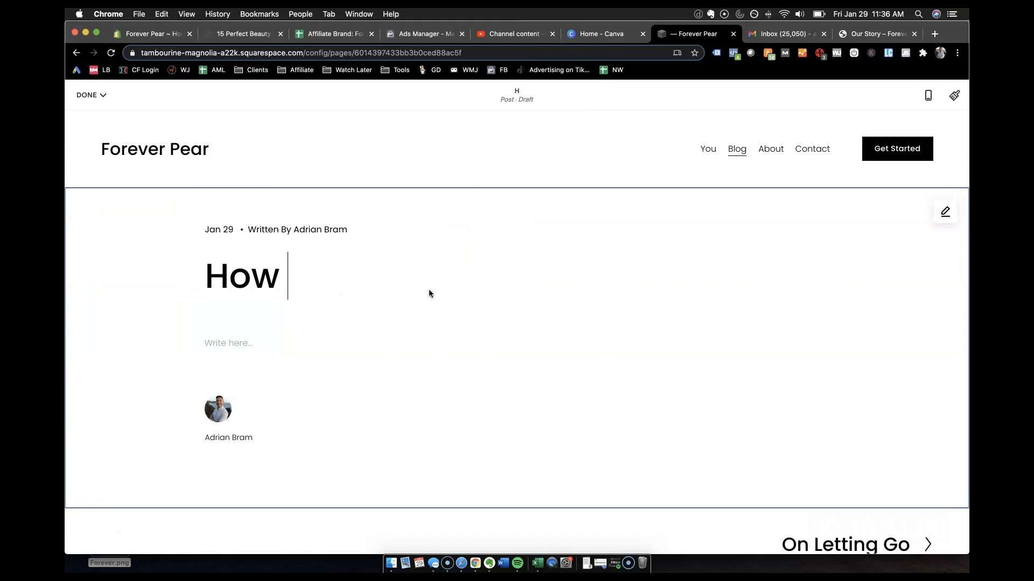
type("To Lose A Guy ")
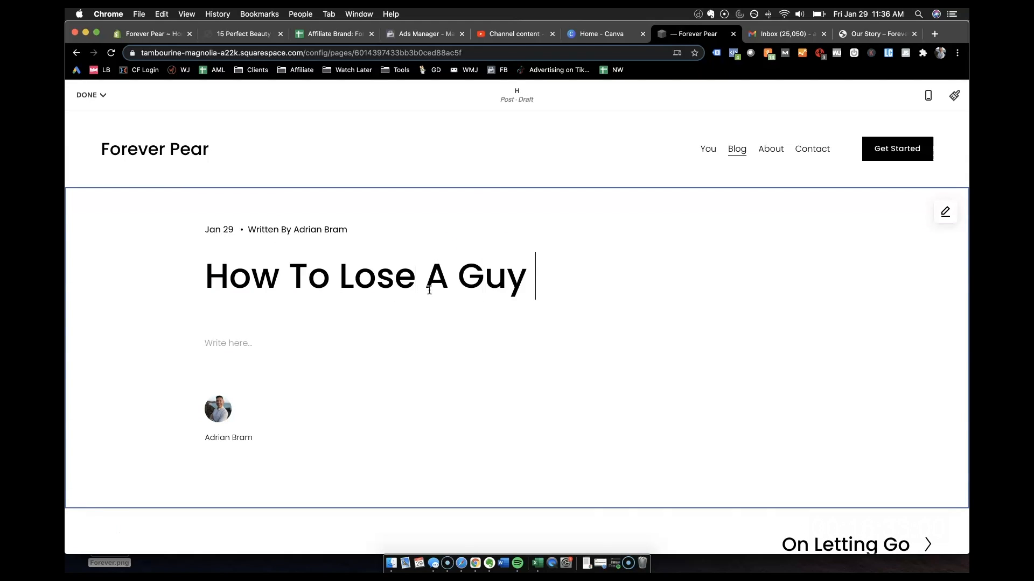
type("In 10 Days")
Step: Switch to the Shopify admin and copy the full content of the "15 Perfect Beauty Gift Ideas For Self Love" blog post
left_click(312, 329)
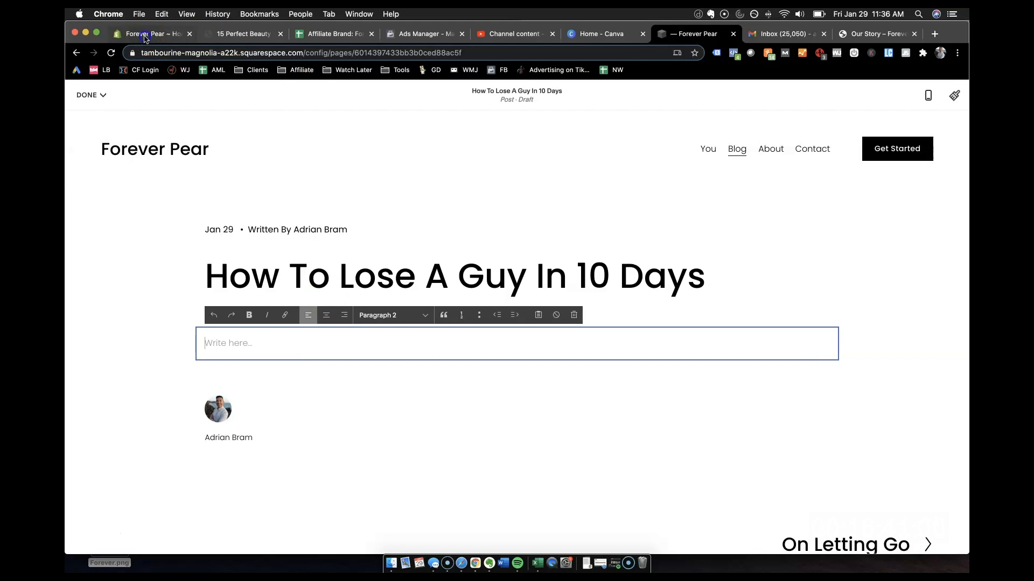
left_click(139, 33)
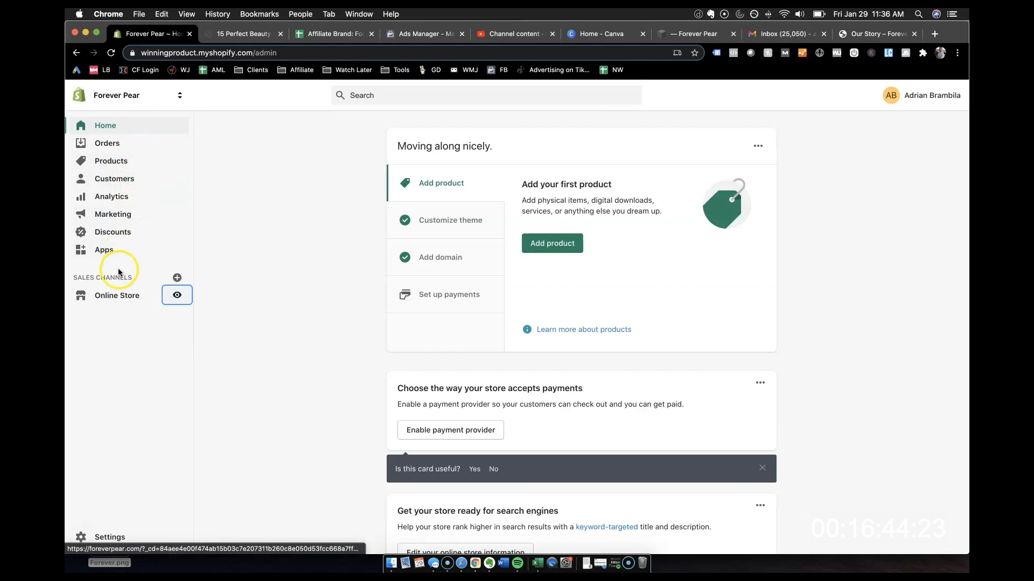
left_click(117, 295)
left_click(117, 331)
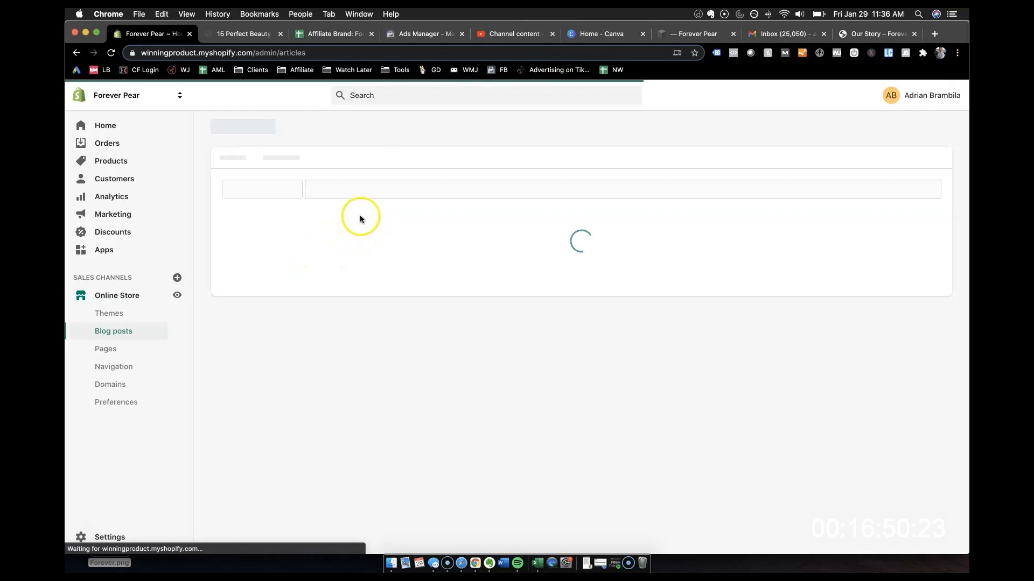
left_click(379, 249)
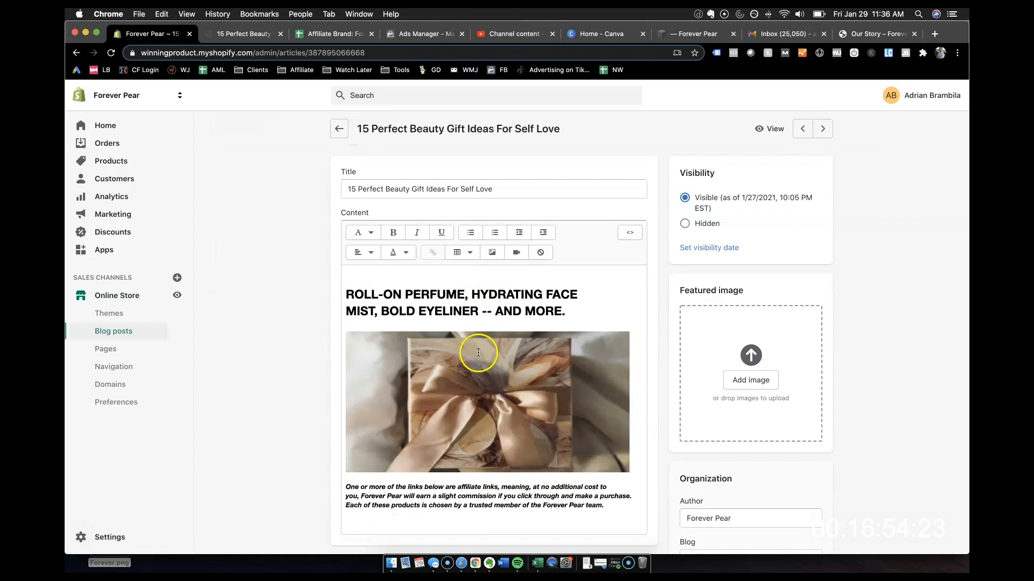
left_click(412, 301)
key("super+a")
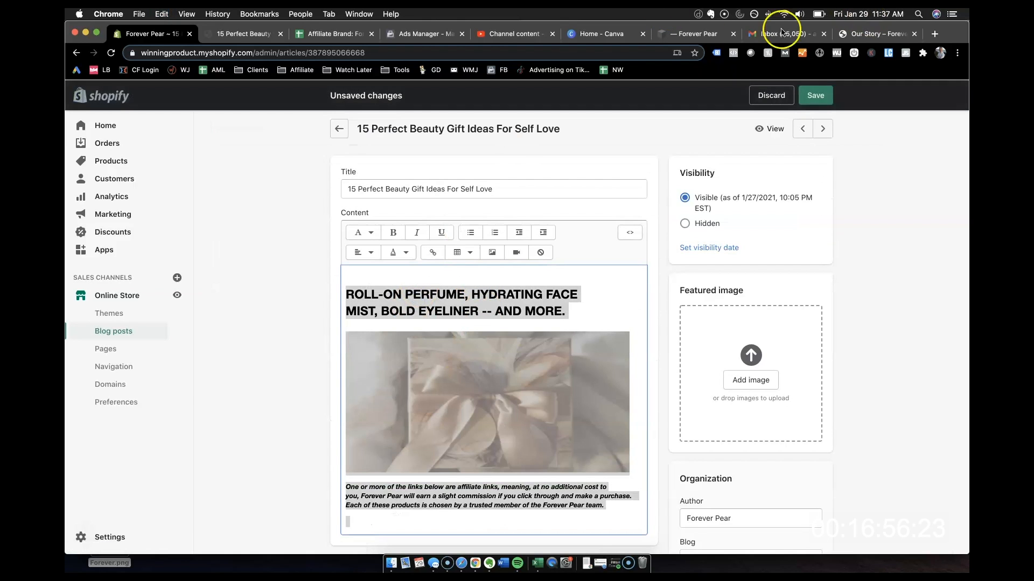
Step: Return to Squarespace, try the copied article as the draft post's body text, and undo the paste
left_click(696, 33)
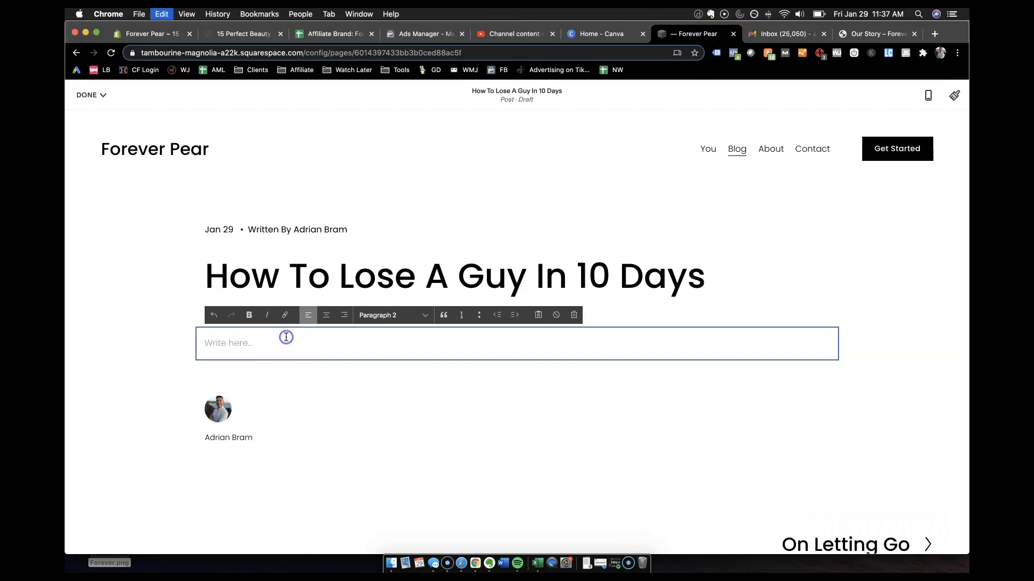
key("super+v")
scroll(347, 384, "up", 20)
scroll(349, 384, "up", 15)
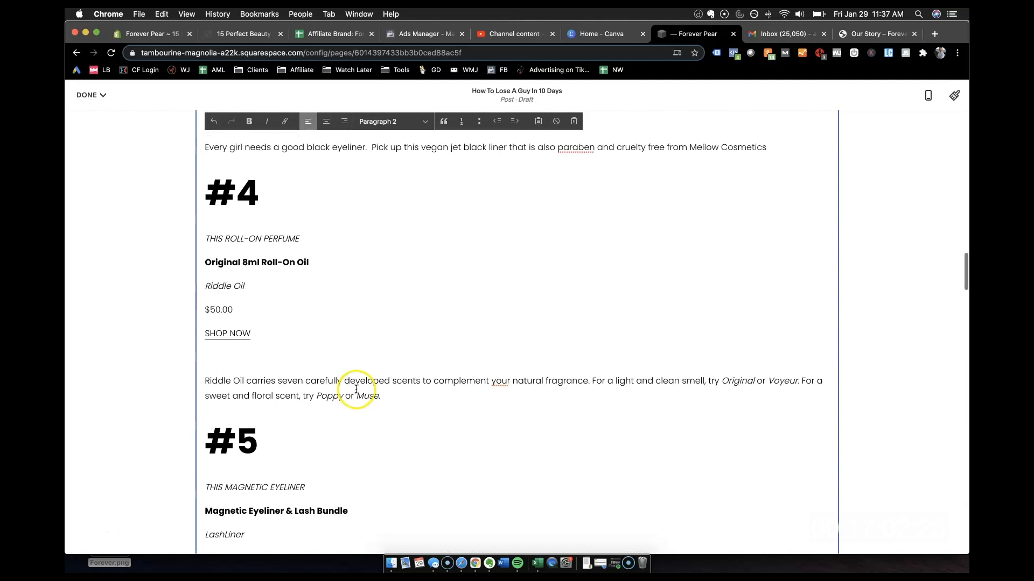
key("super+z")
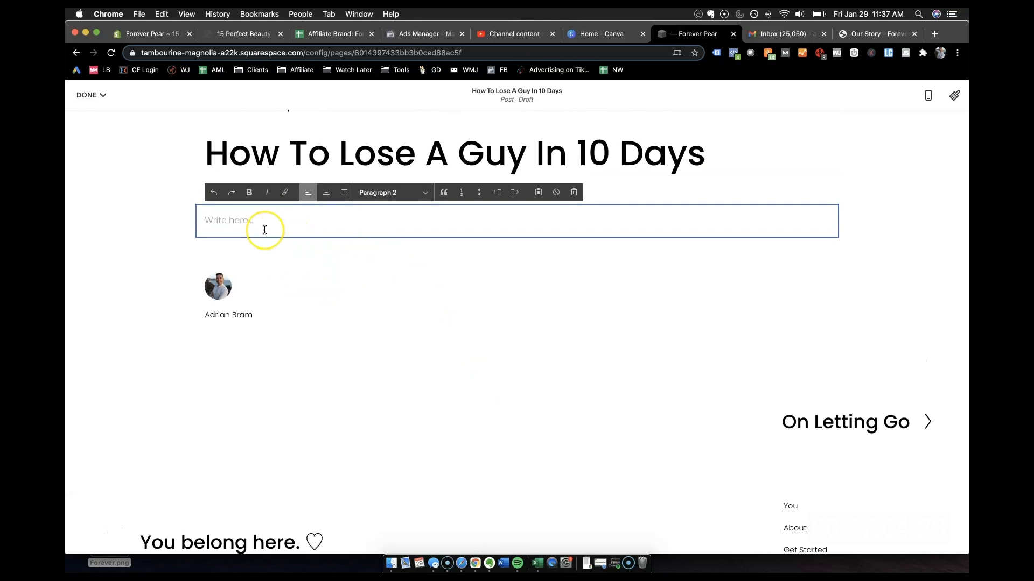
Step: Open the draft post's settings, review its Options and SEO settings, and open the SEO title for editing
left_click(413, 308)
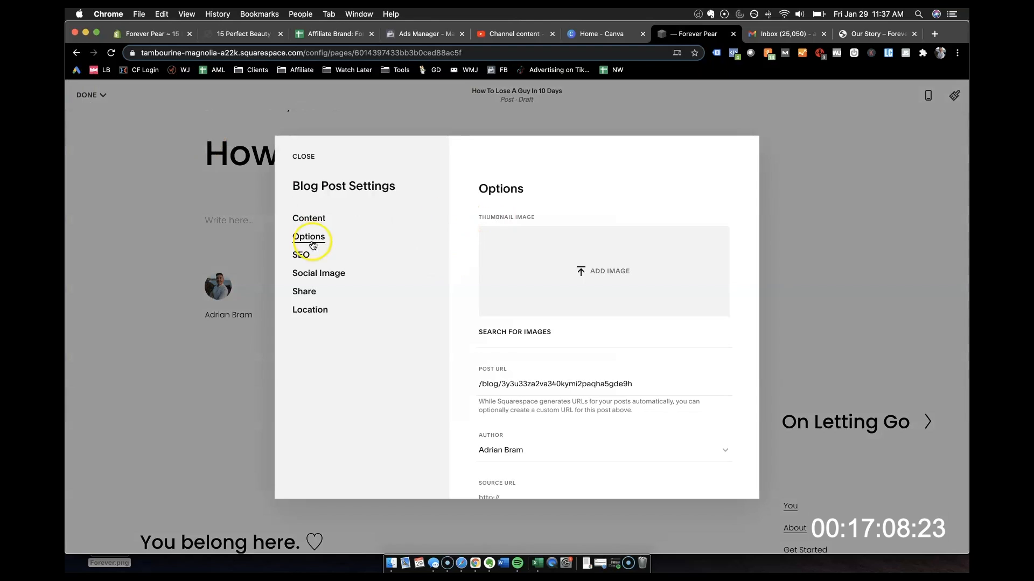
scroll(616, 276, "down", 2)
scroll(500, 240, "up", 2)
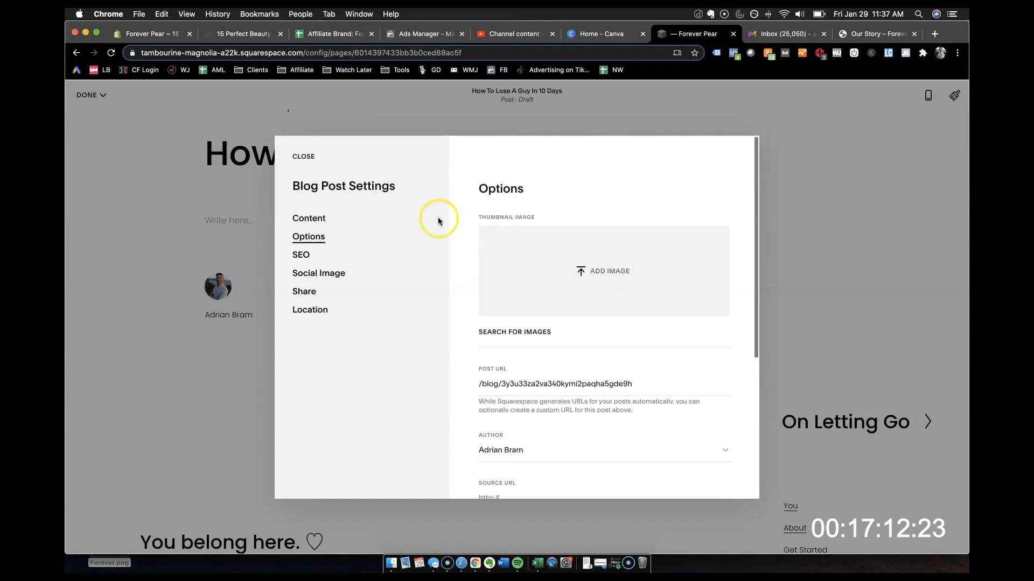
left_click(302, 256)
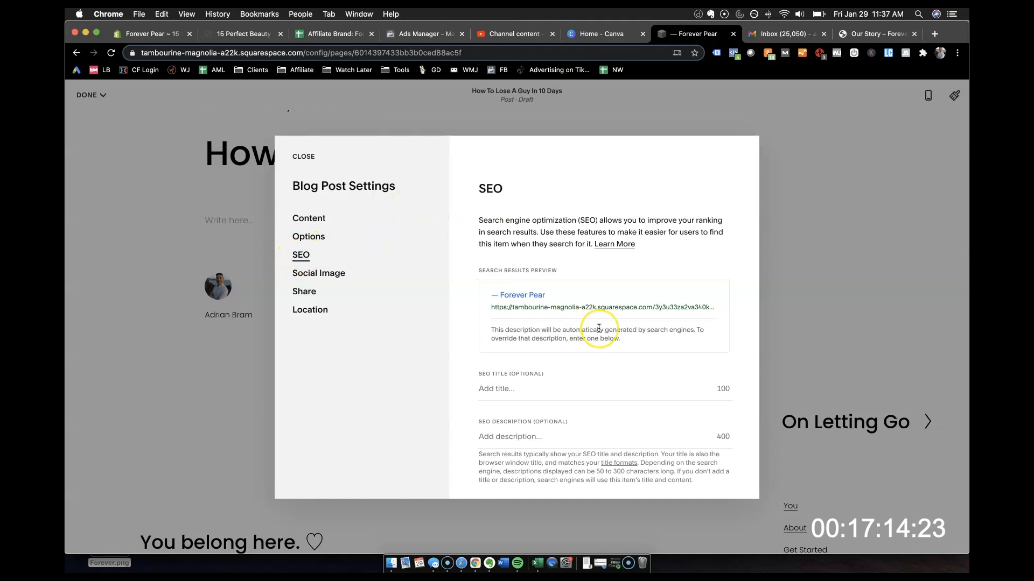
scroll(599, 328, "down", 1)
left_click(552, 371)
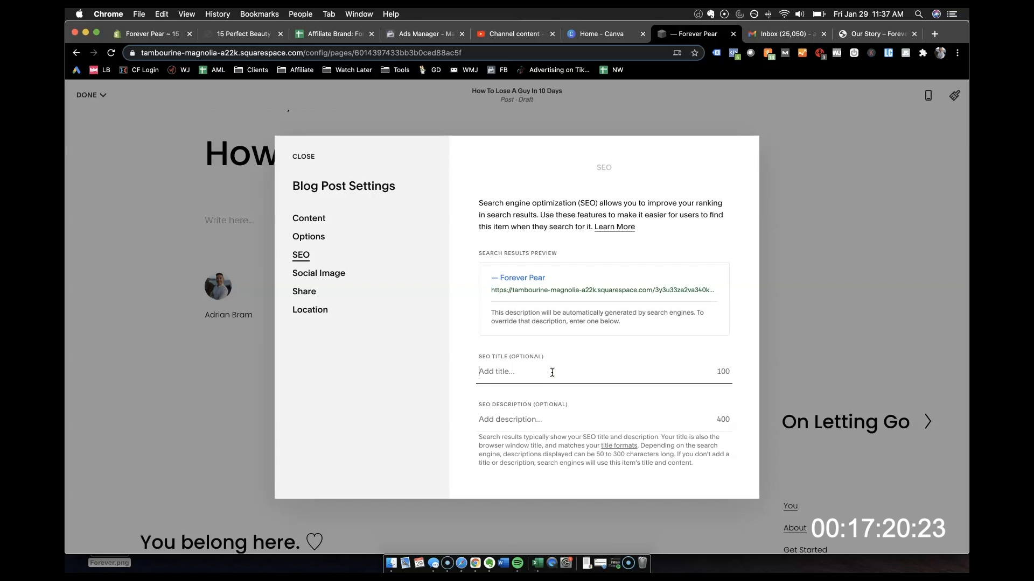
type("How T")
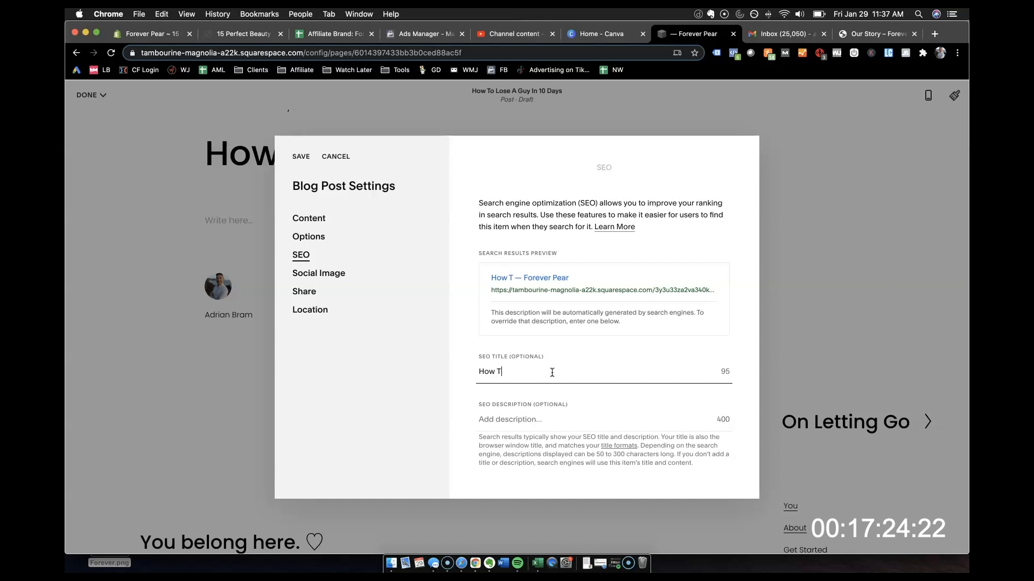
key("BackSpace")
key("BackSpace")
key("BackSpace")
key("BackSpace")
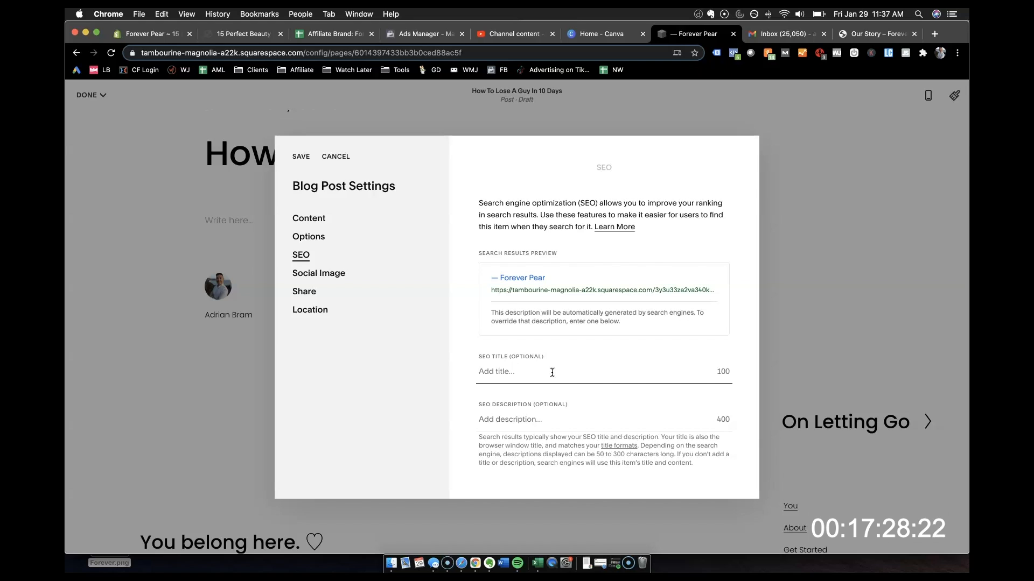
Step: Set the blog post's SEO title to "Top 5 Beauty Products For Self Love During The Pandemic"
type("Top")
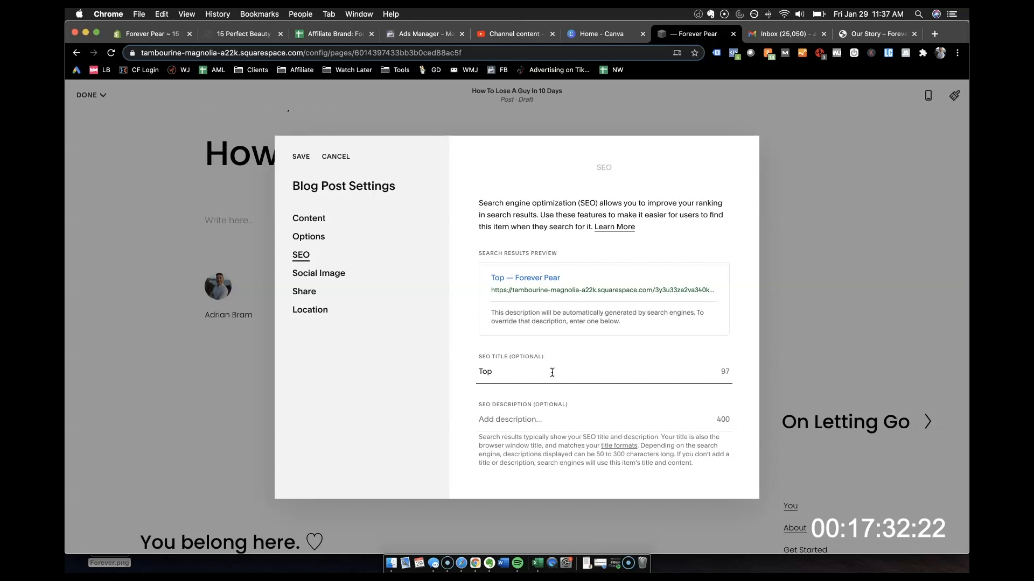
type(" 5 Beauty Broducts For Self Love During ")
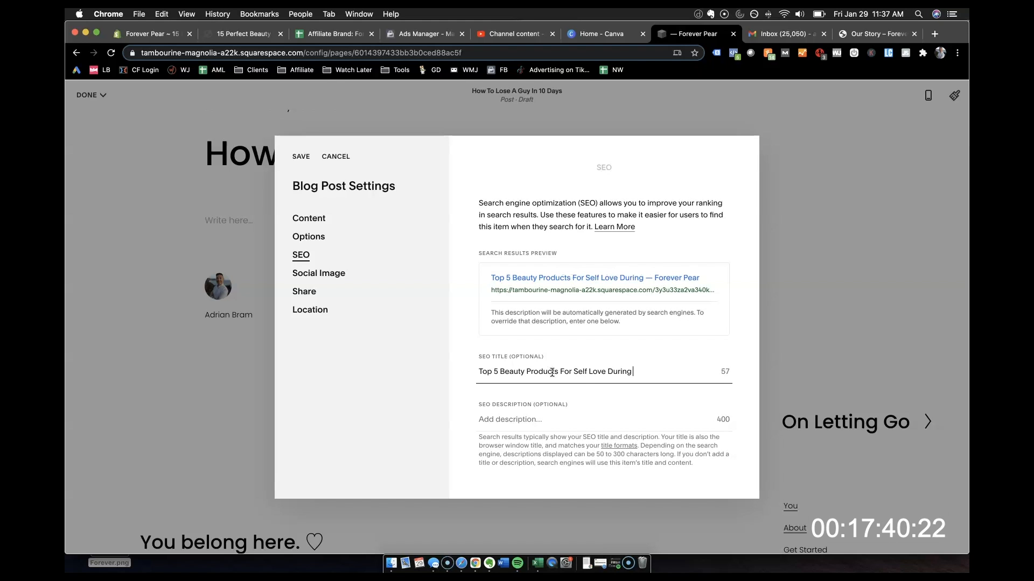
type("THE REST")
key("BackSpace")
key("BackSpace")
key("BackSpace")
key("BackSpace")
key("BackSpace")
key("BackSpace")
key("BackSpace")
type("he Pande")
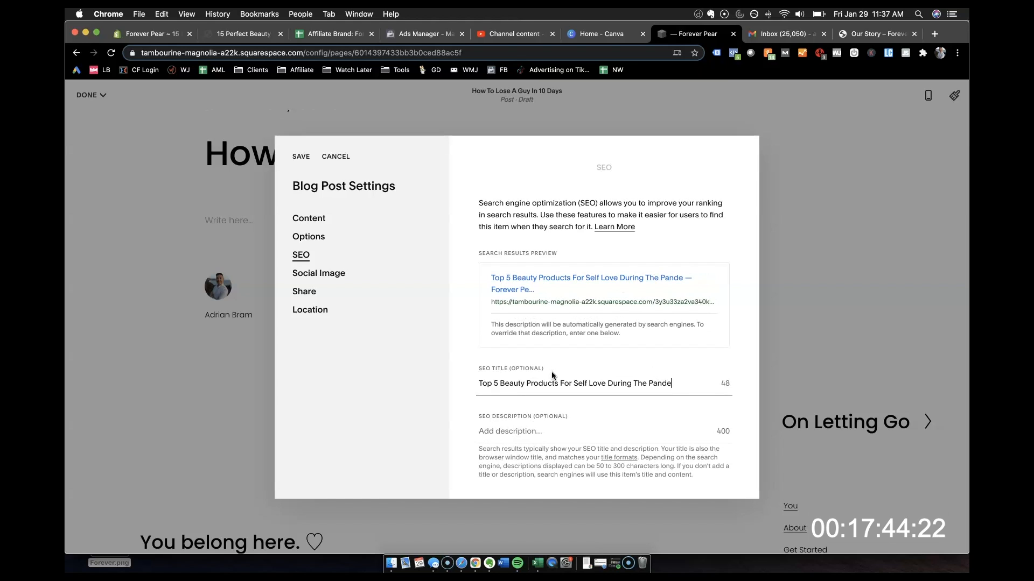
type("mic")
left_click(586, 429)
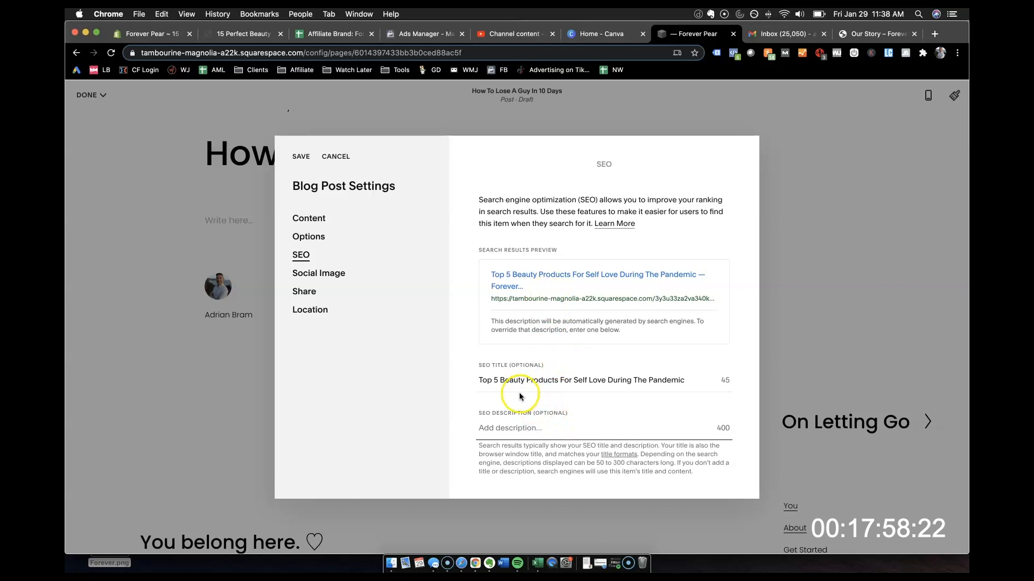
Step: Save the blog post settings and the draft post, and leave the post editor
left_click(302, 157)
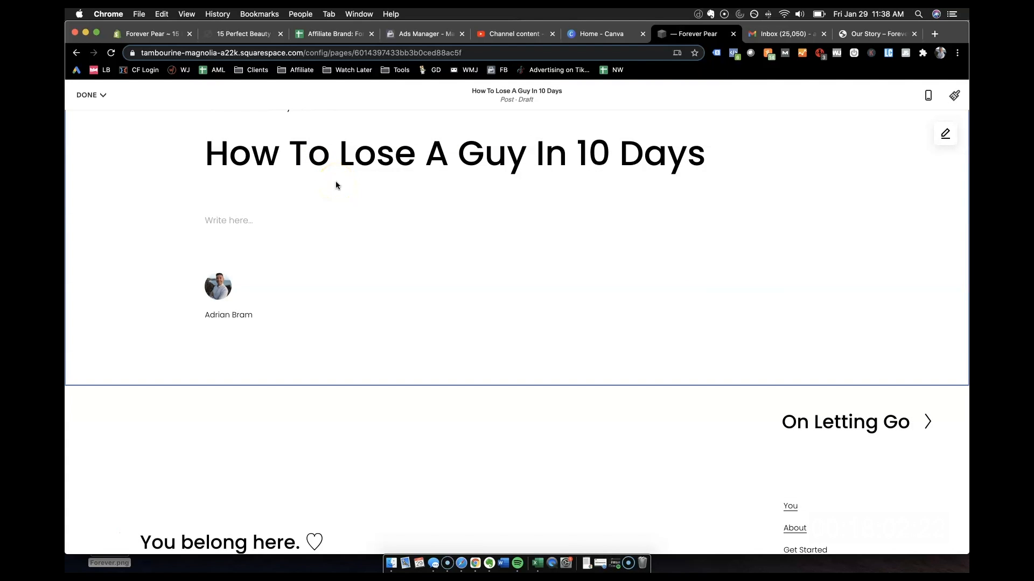
left_click(91, 95)
left_click(100, 115)
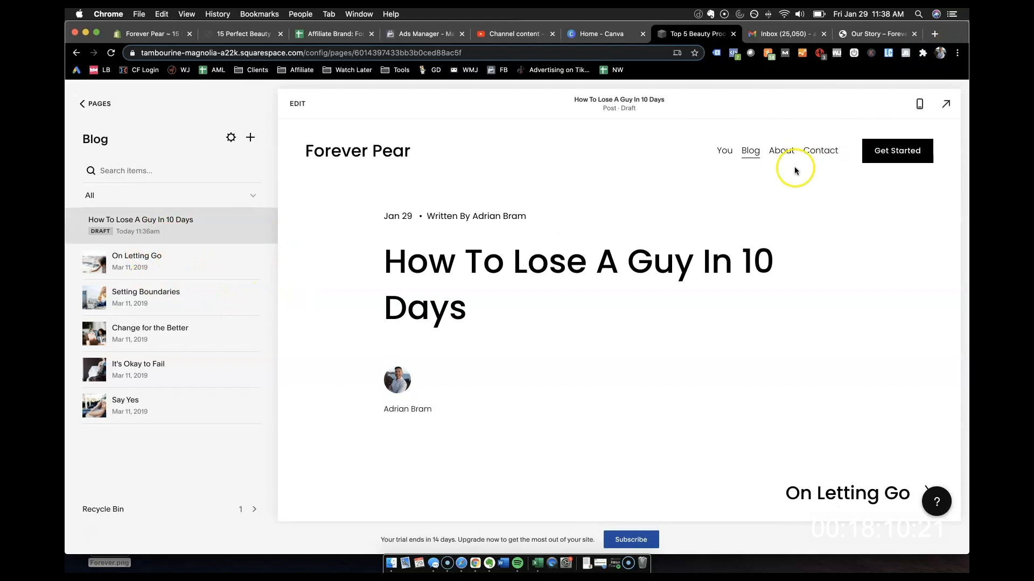
Step: Go to the site's Contact page, look over its sections, and open it for editing
left_click(815, 153)
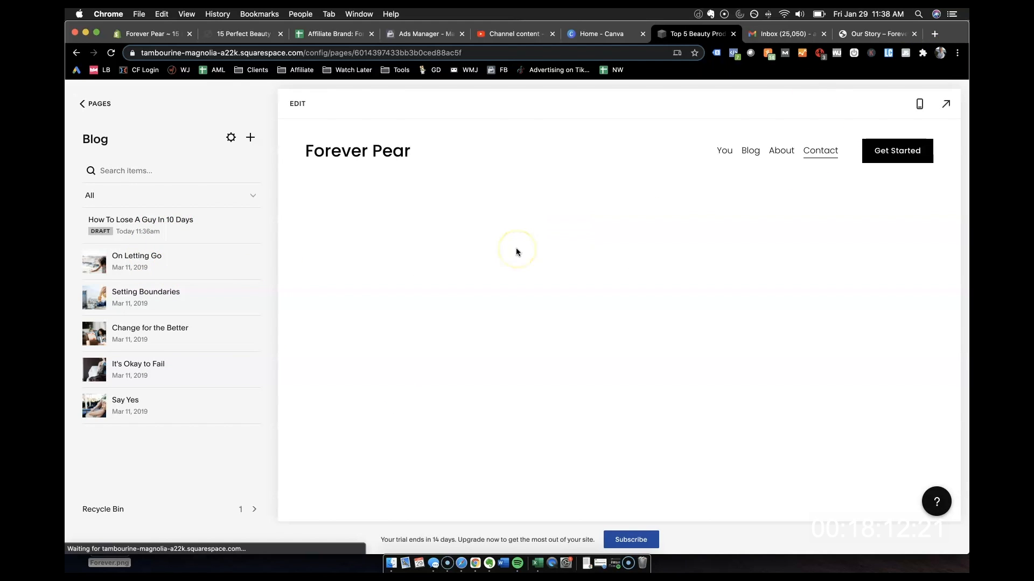
scroll(426, 311, "down", 5)
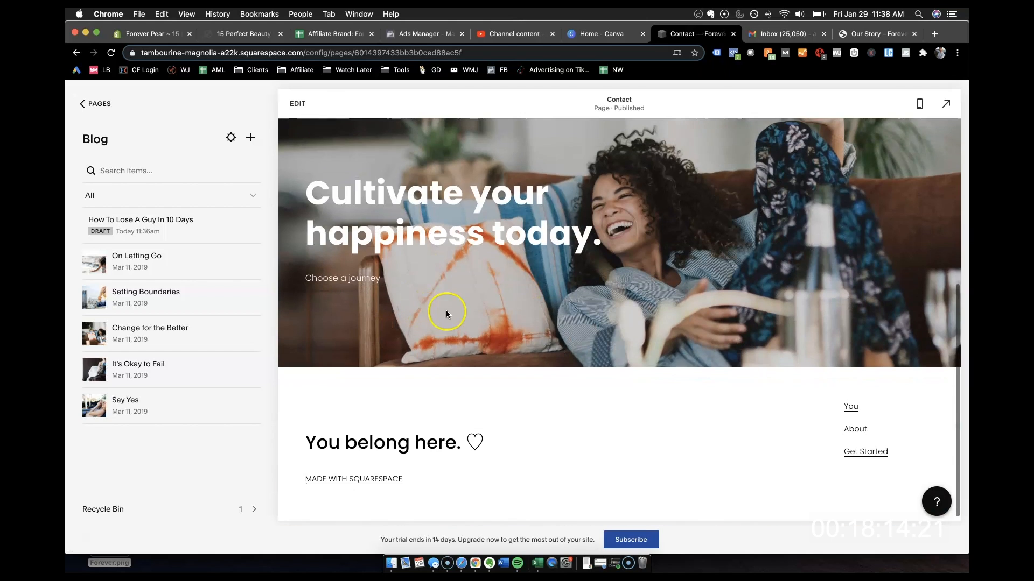
scroll(651, 357, "up", 10)
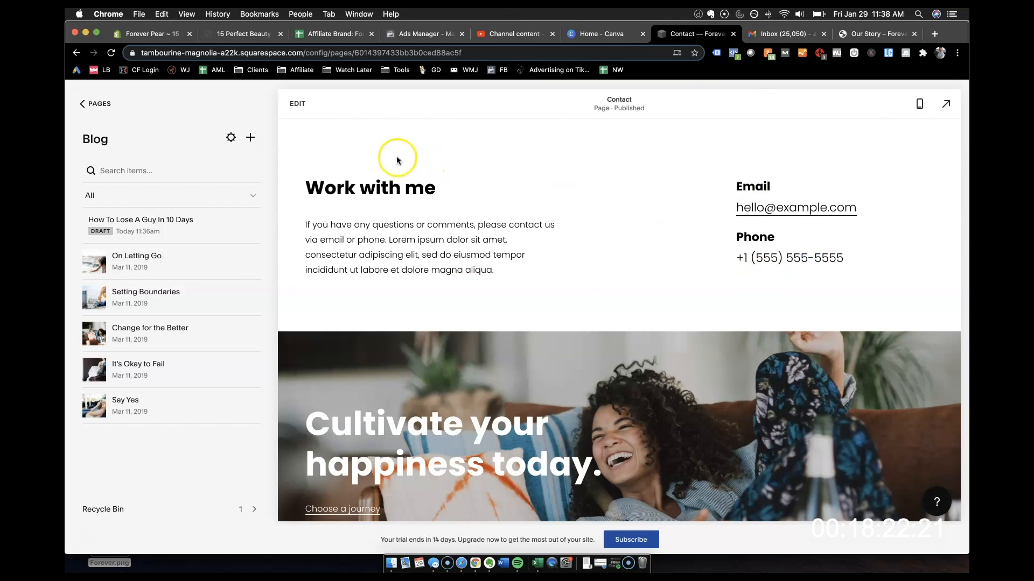
left_click(296, 103)
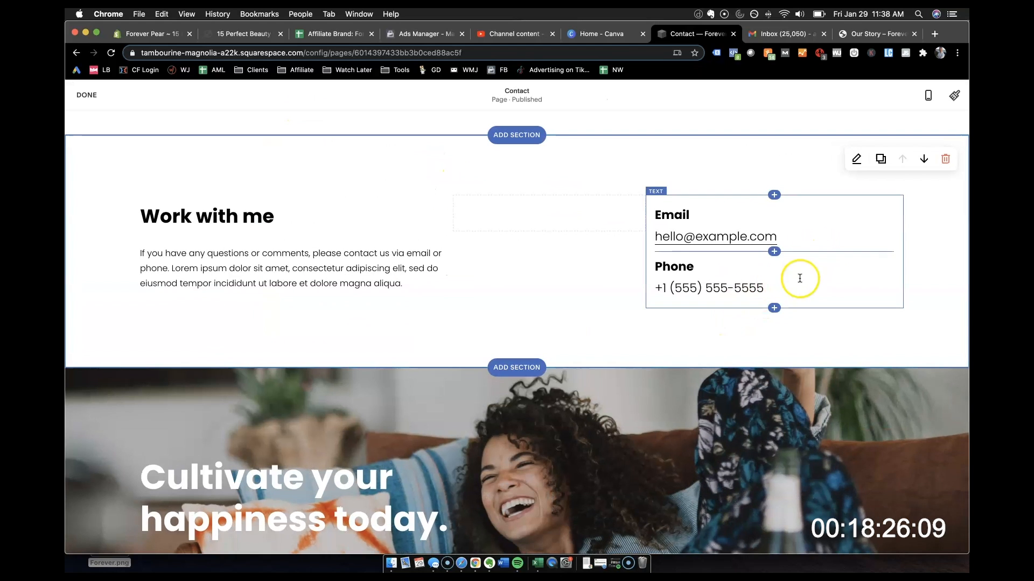
Step: Examine the Email and Phone text block and the banner section beneath it on the Contact page
left_click(800, 278)
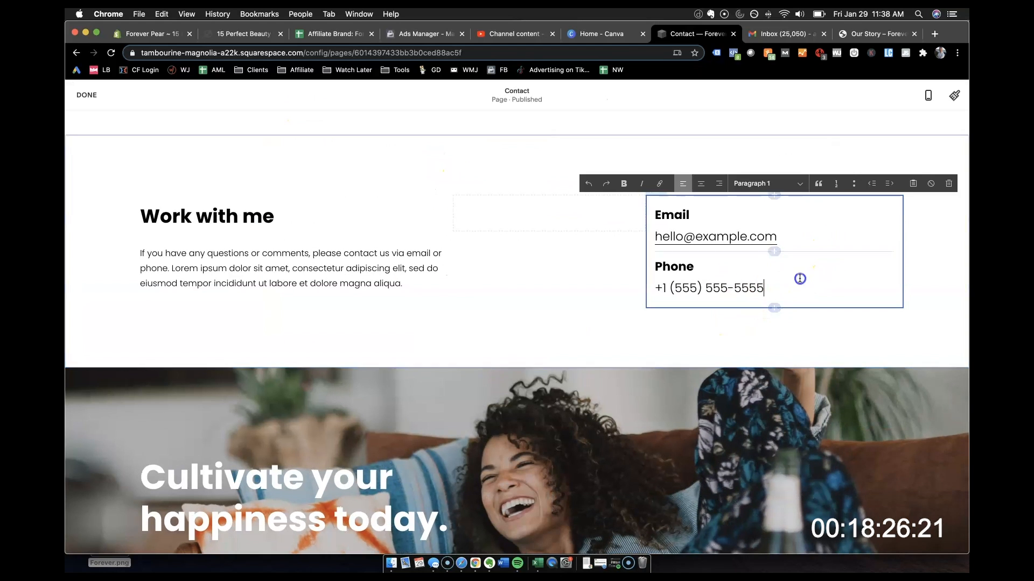
left_click(741, 280)
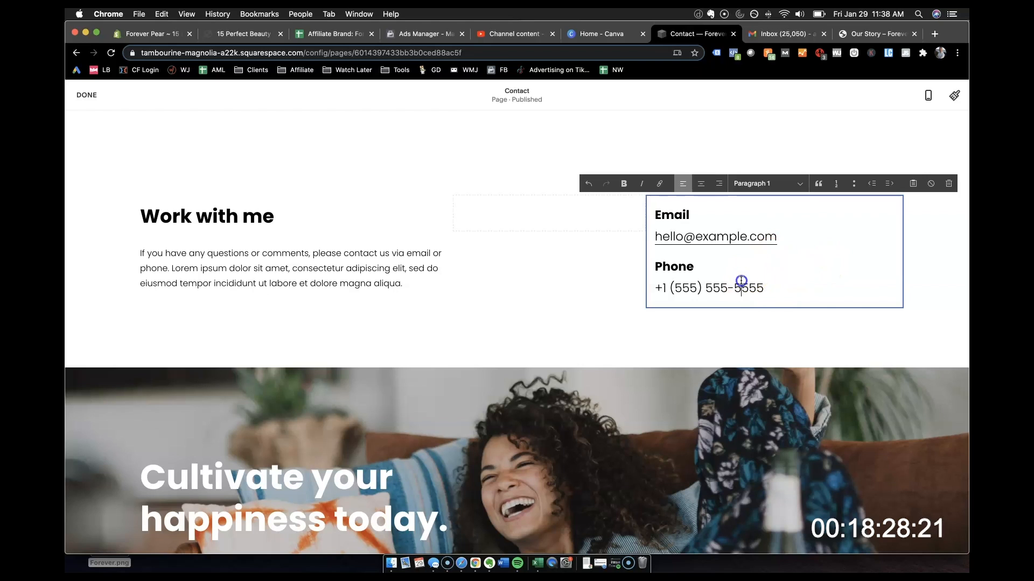
triple_click(742, 281)
left_click(695, 286)
triple_click(695, 286)
left_click(706, 293)
scroll(700, 290, "down", 1)
left_click(499, 270)
scroll(499, 272, "down", 3)
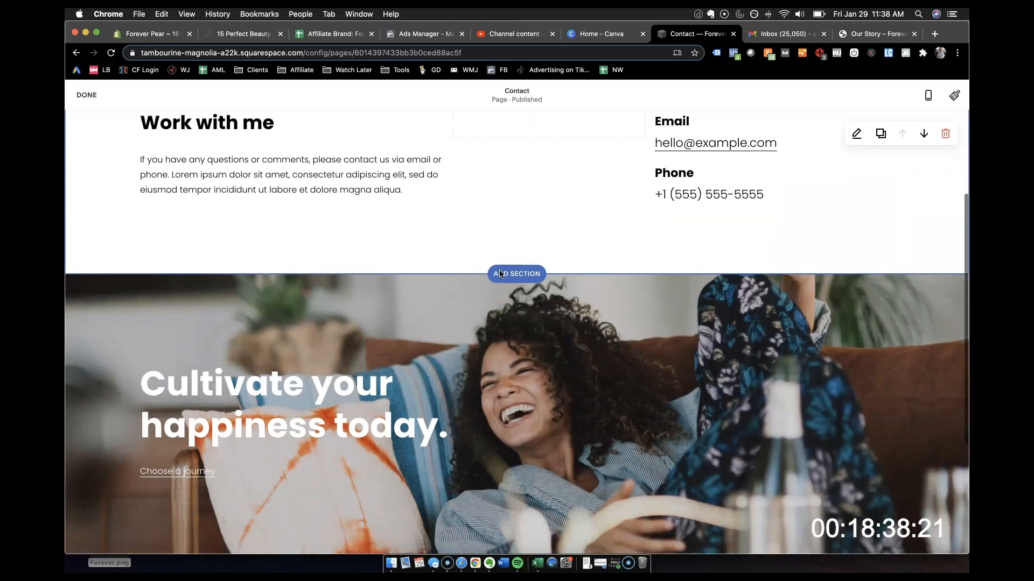
scroll(499, 274, "down", 2)
scroll(433, 232, "up", 4)
Step: Delete the Lorem ipsum filler from the "Work with me" paragraph, keeping only the sentence about questions or comments
left_click(323, 264)
double_click(321, 272)
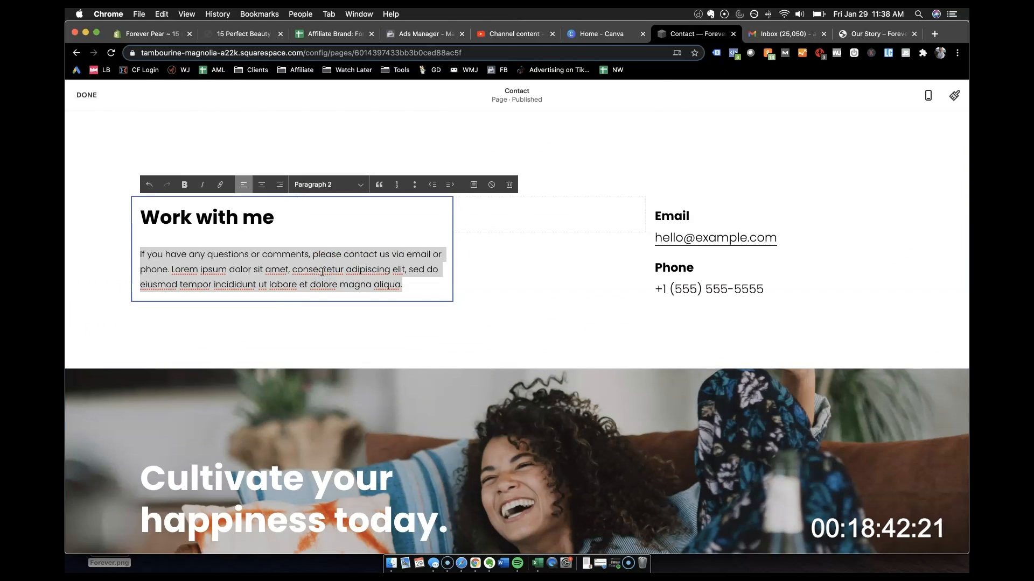
left_click(288, 254)
left_click(346, 294)
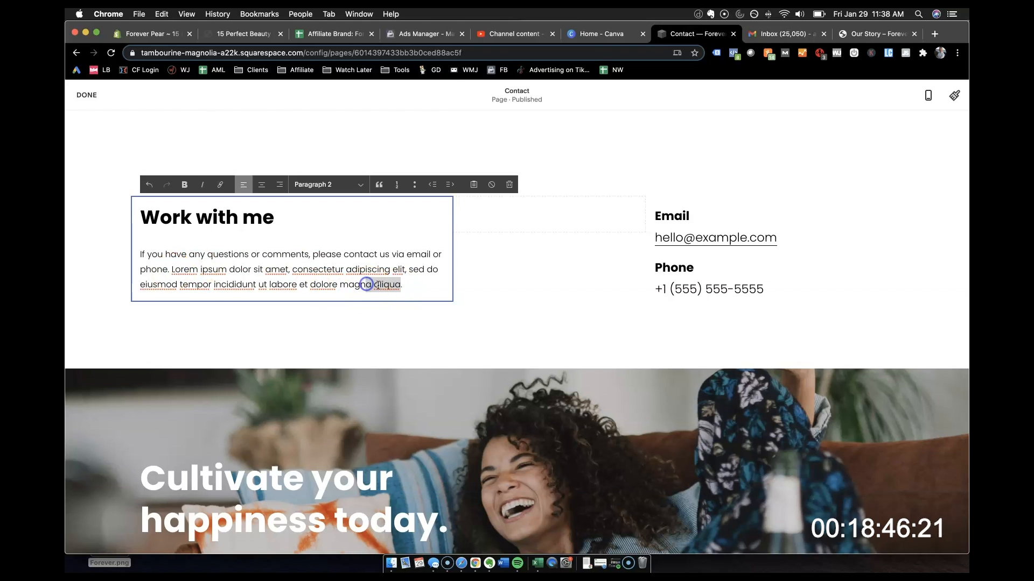
left_click_drag(414, 291, 174, 266)
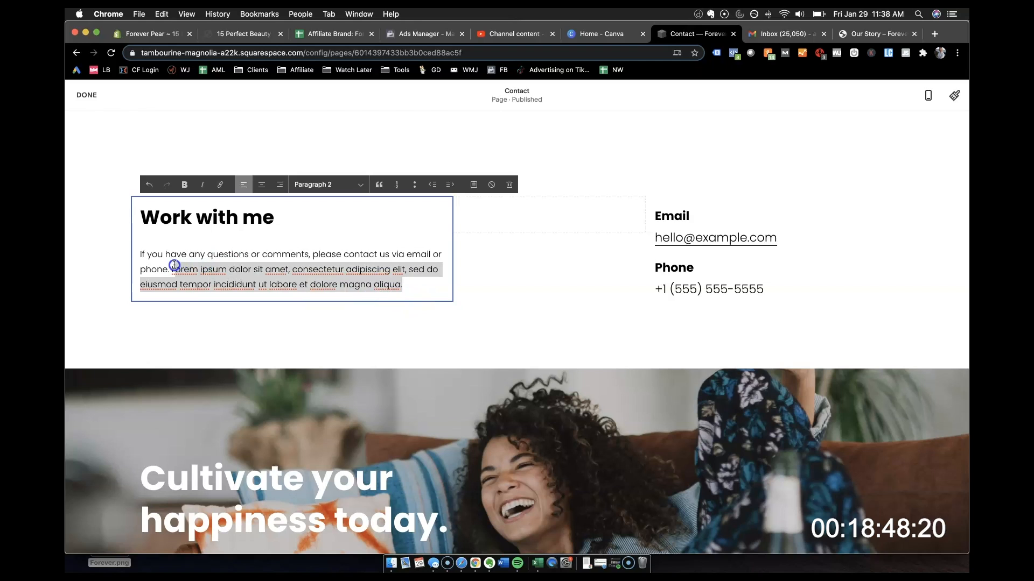
key("BackSpace")
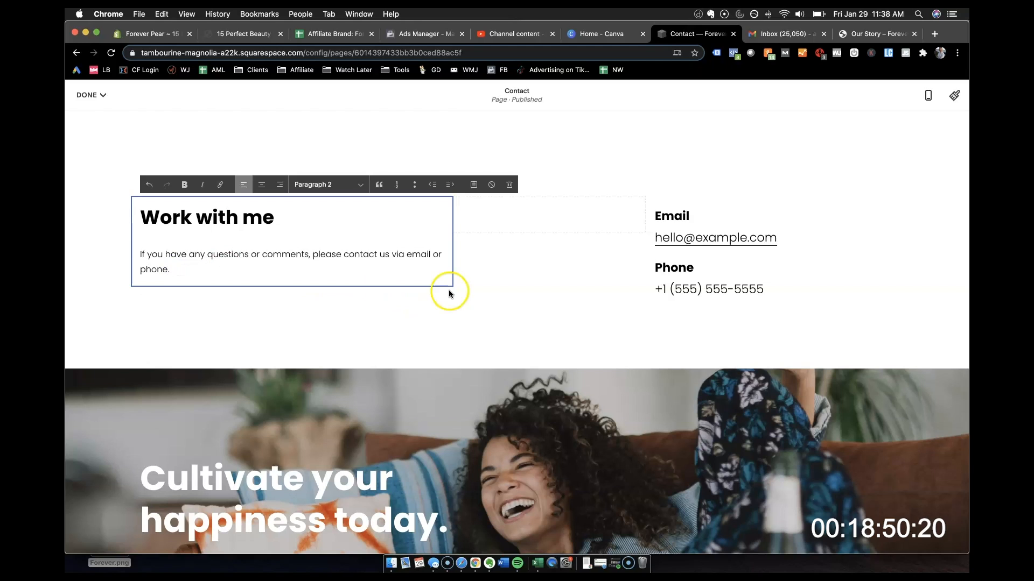
left_click(500, 292)
left_click_drag(688, 300, 649, 250)
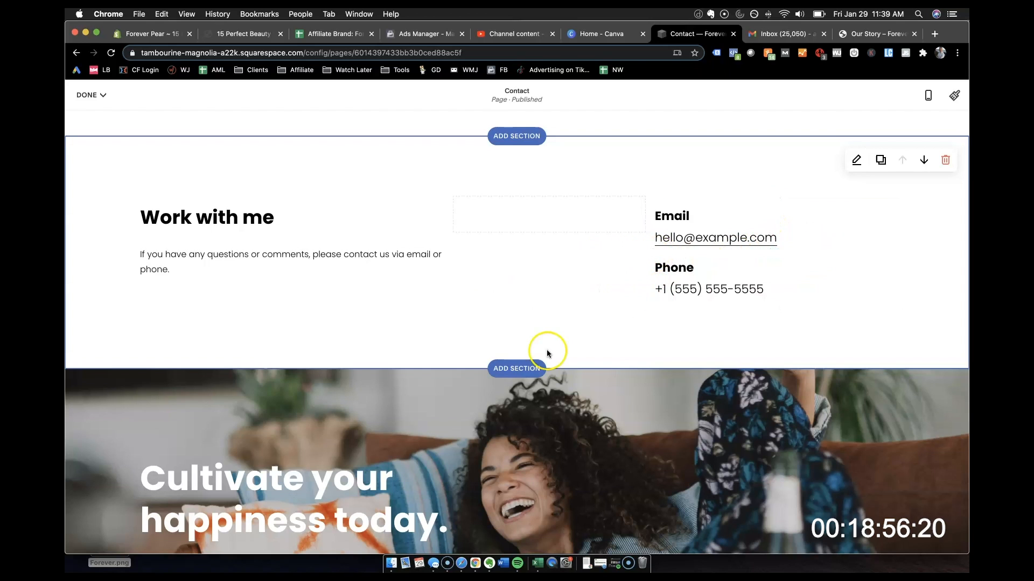
Step: Check the rest of the Contact page, save its changes, and exit the editor
scroll(547, 354, "down", 5)
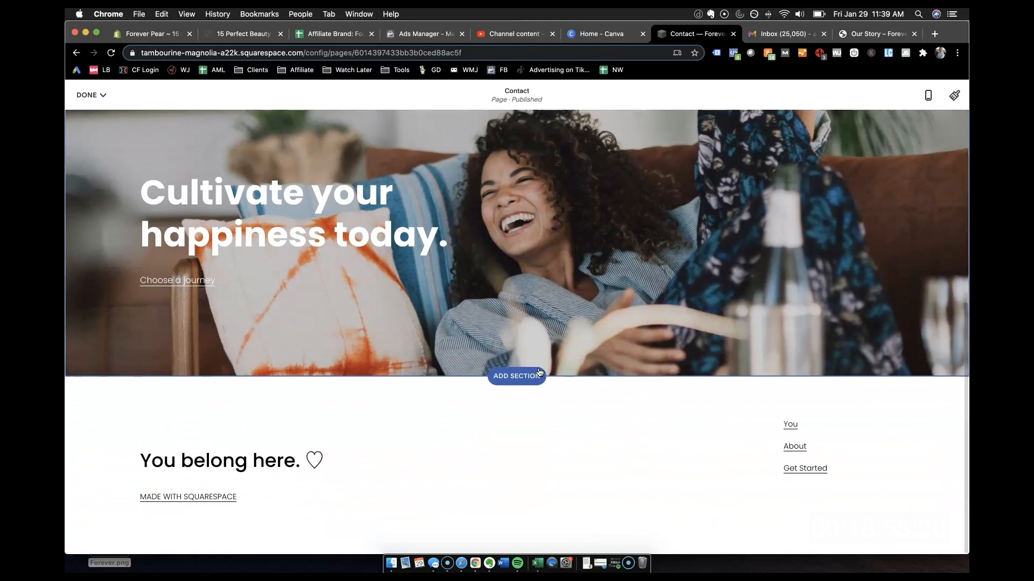
scroll(538, 370, "up", 5)
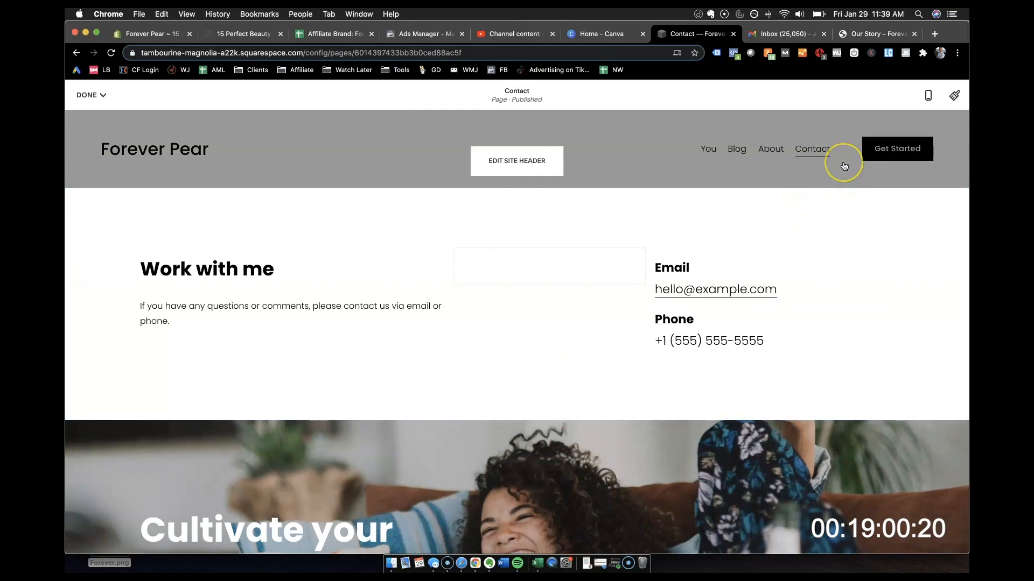
left_click(87, 96)
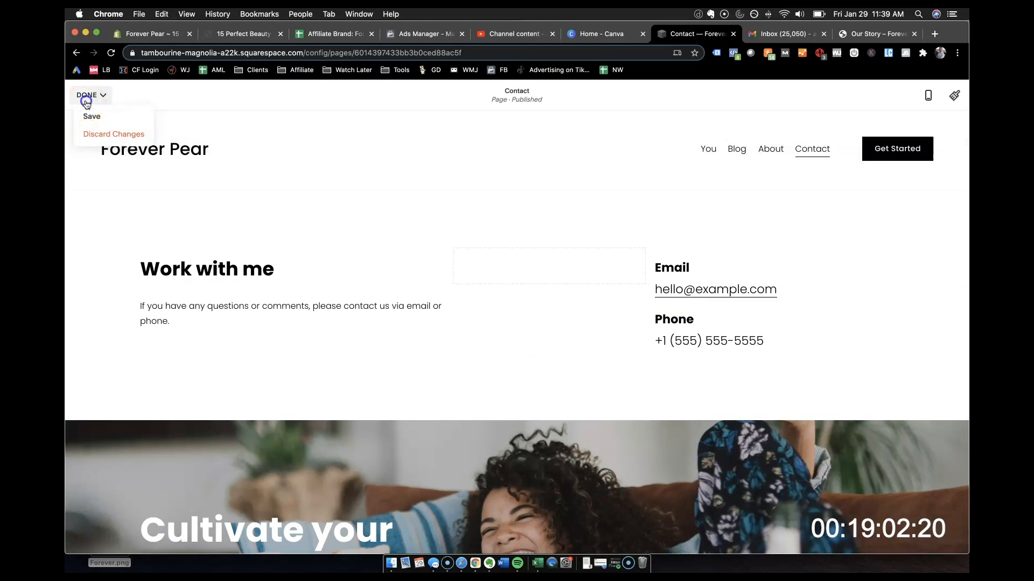
left_click(91, 118)
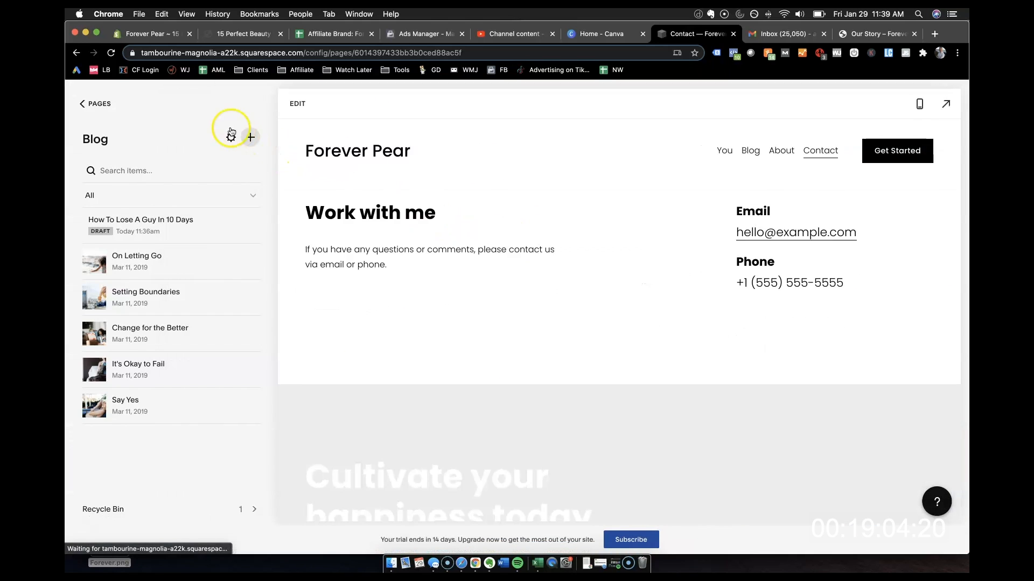
Step: Return to the site's page list, select the Home page, and show it in the full-width preview
left_click(97, 103)
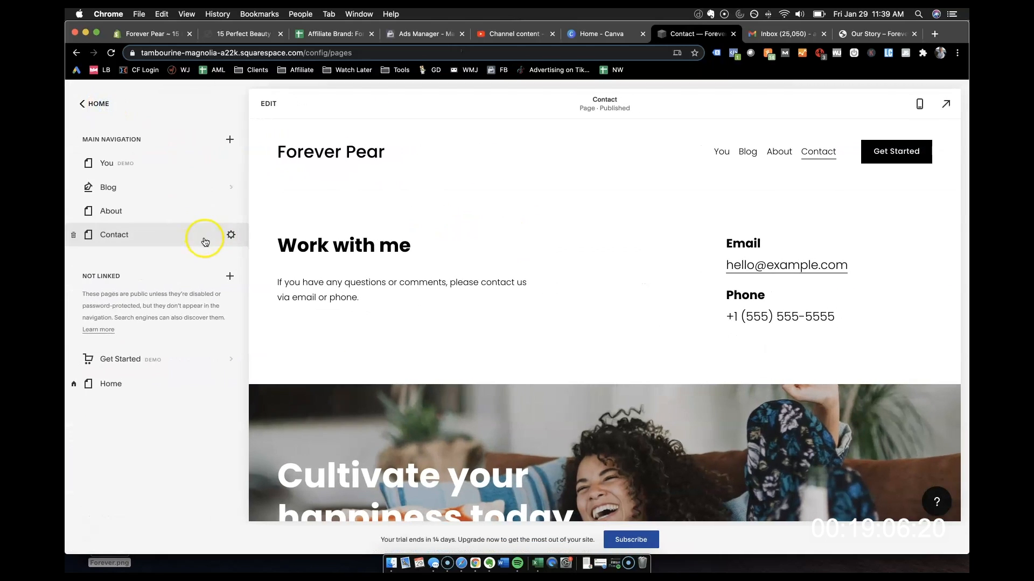
left_click(163, 388)
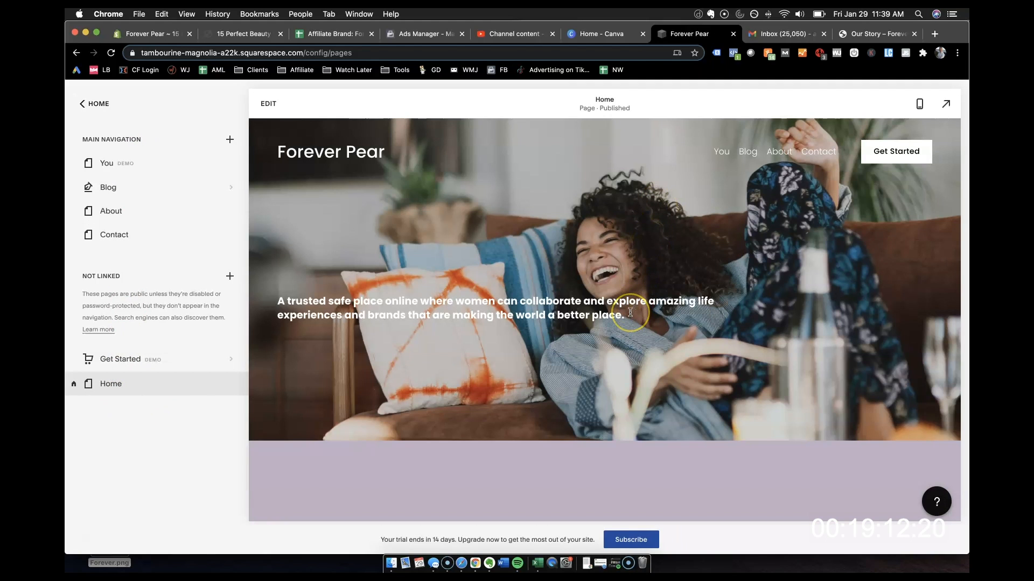
left_click(949, 105)
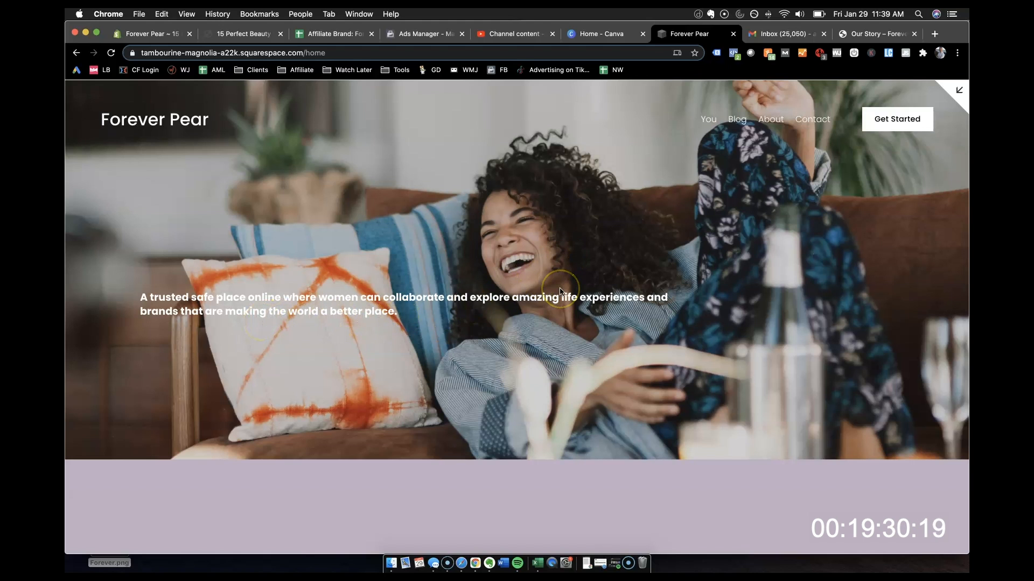
Step: Review the Home page preview from the banner through the "What is Forever Pear?", quote, and email club sections
scroll(560, 292, "down", 6)
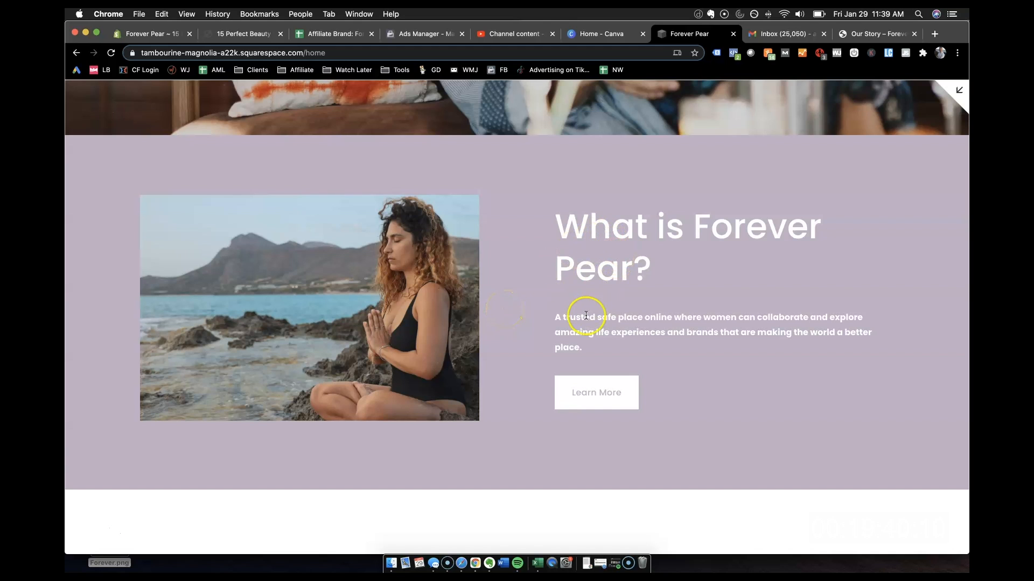
scroll(587, 252, "down", 3)
left_click(586, 252)
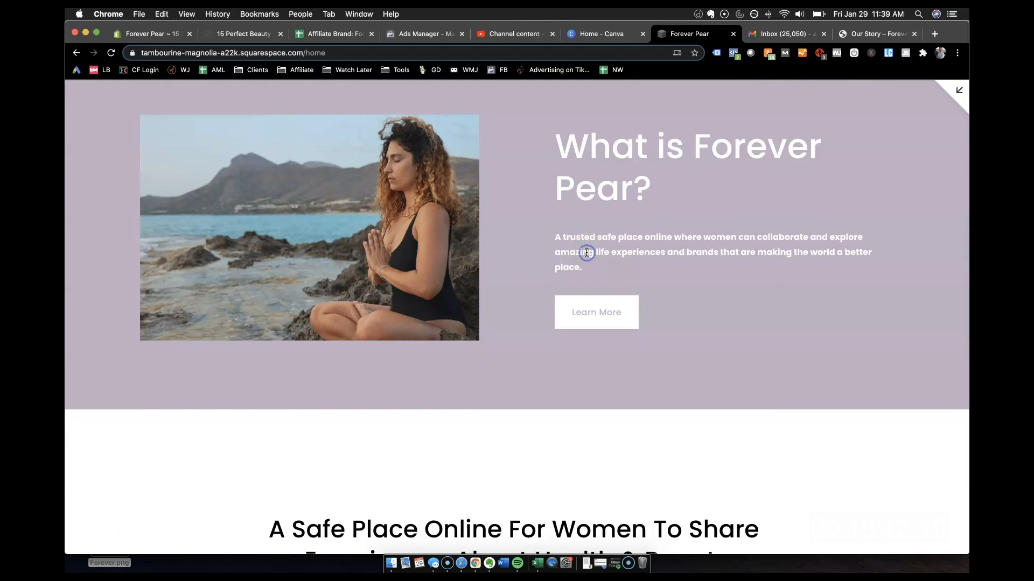
scroll(550, 298, "down", 5)
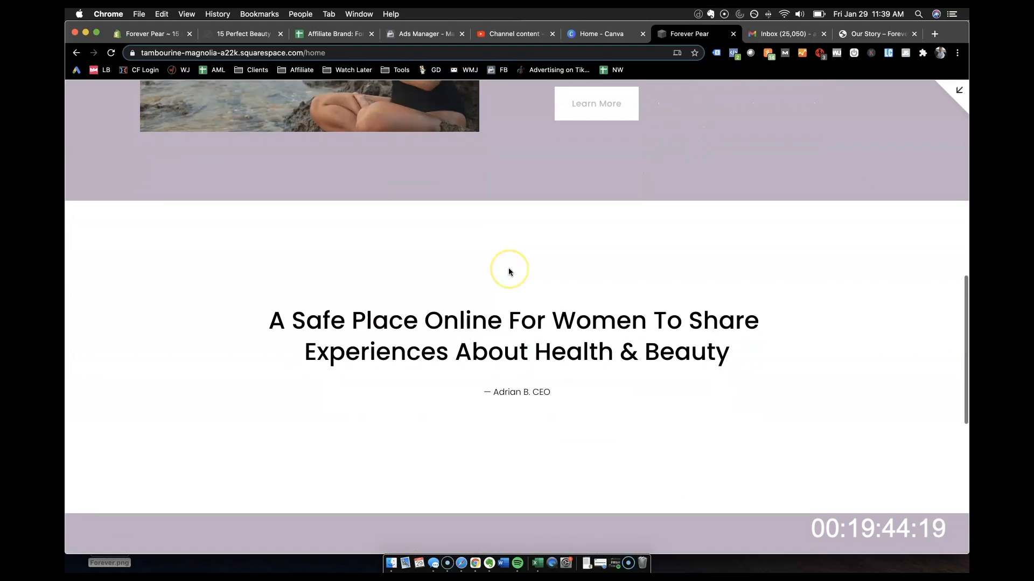
triple_click(395, 271)
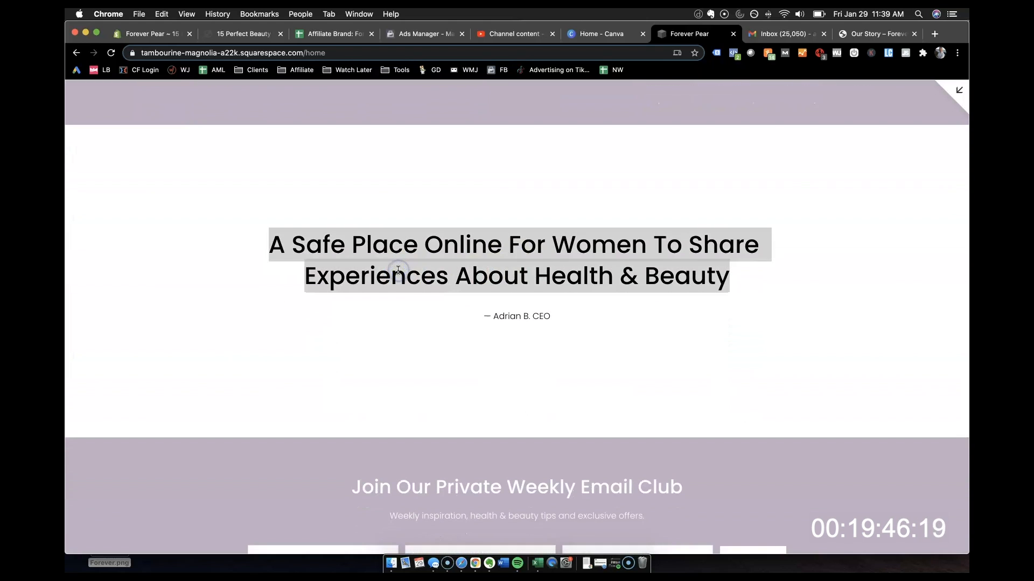
left_click(295, 231)
triple_click(315, 250)
scroll(375, 264, "down", 5)
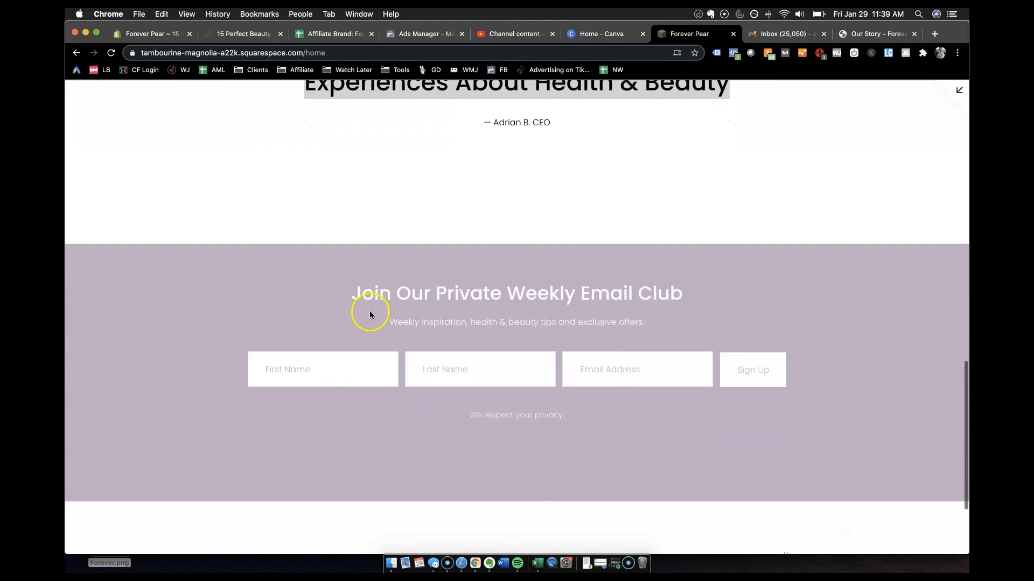
left_click(375, 292)
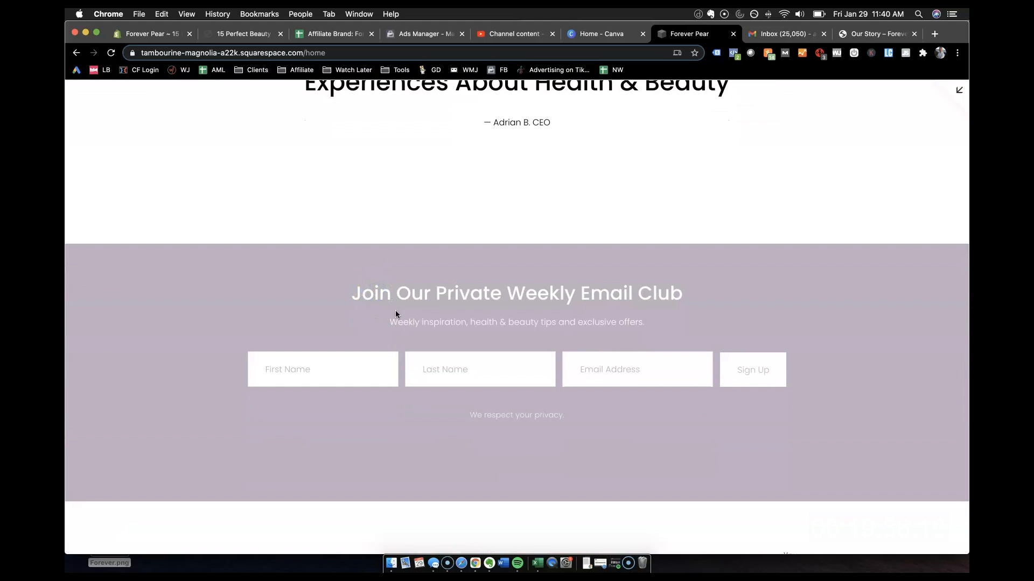
scroll(395, 315, "down", 3)
scroll(395, 316, "up", 2)
left_click(580, 290)
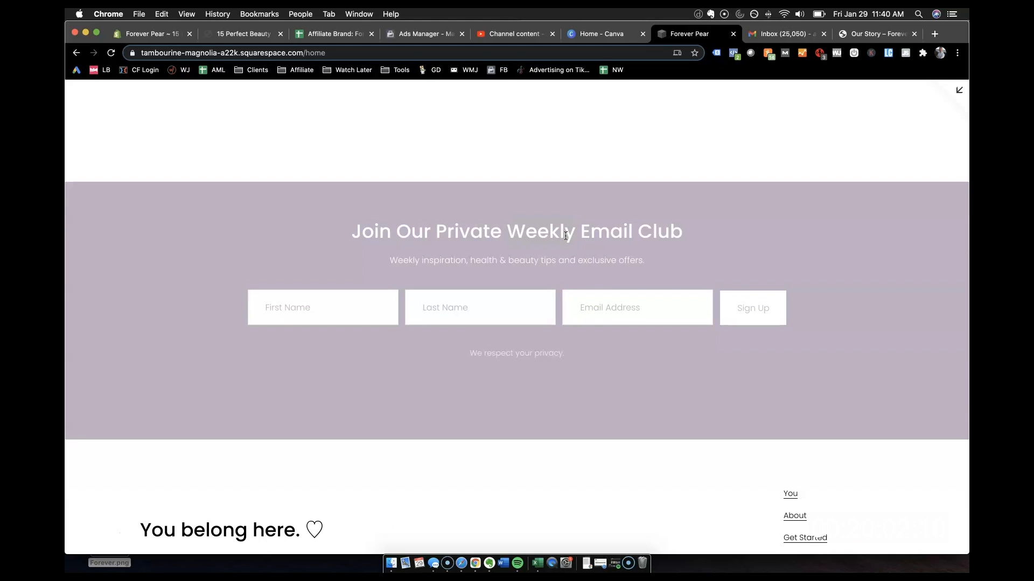
scroll(565, 235, "up", 10)
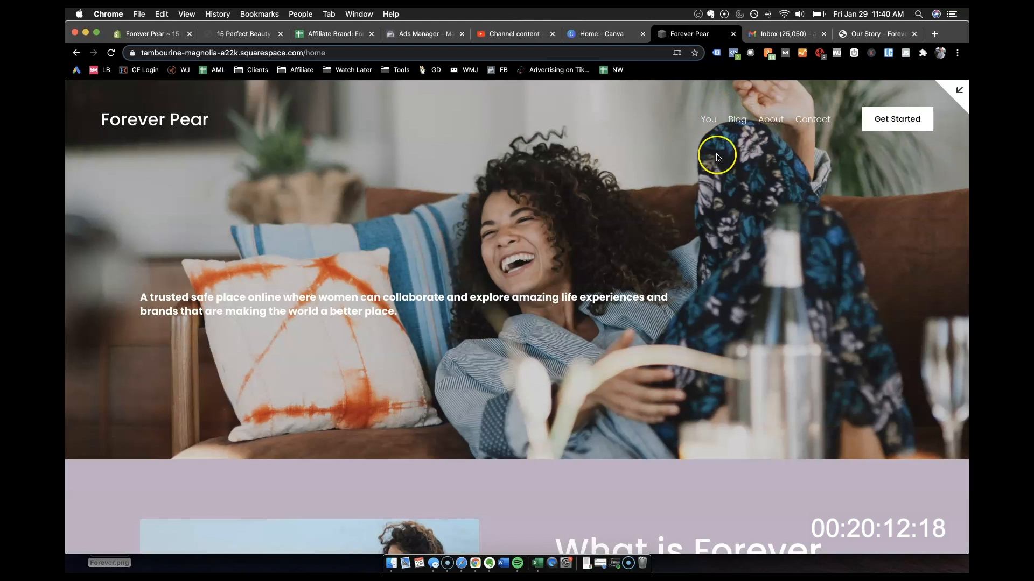
Step: Open the About page in the site preview and review its "Our Story" image and text
left_click(781, 125)
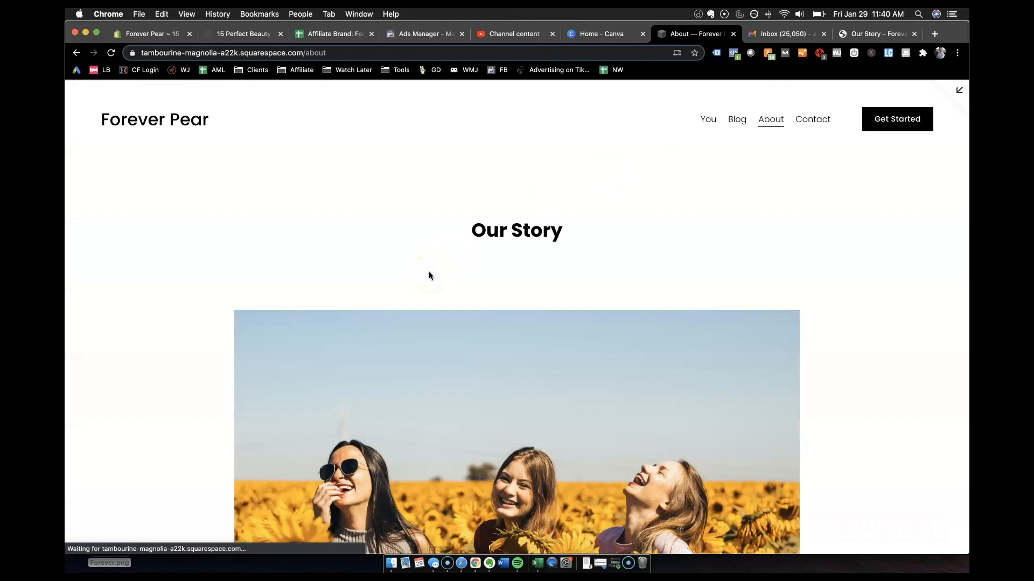
scroll(427, 274, "down", 5)
scroll(240, 296, "down", 7)
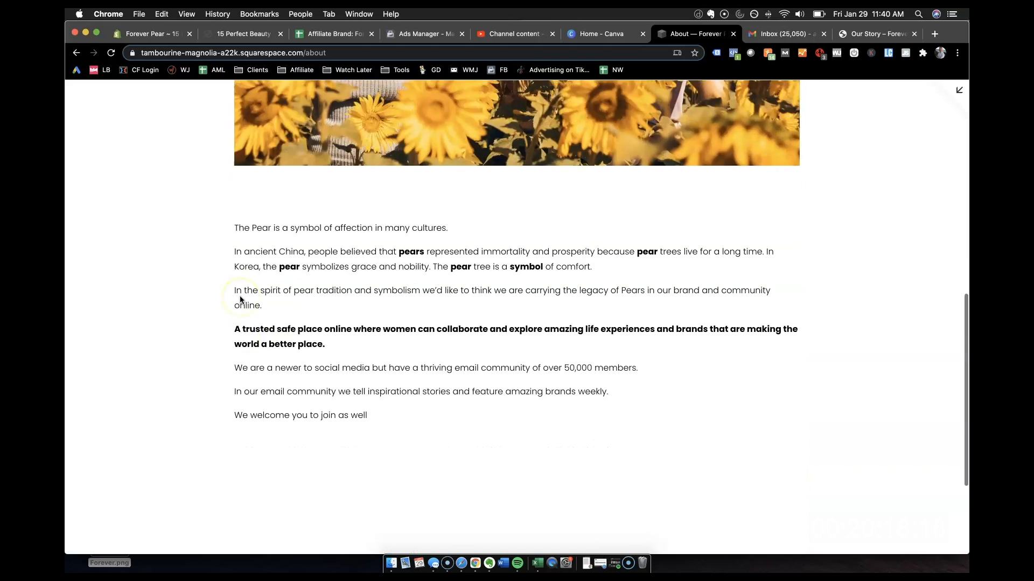
Step: Go back up the About page, view the Contact page, and check the Blog page's "Cultivate & Motivate" introduction
scroll(240, 297, "up", 12)
scroll(240, 300, "up", 2)
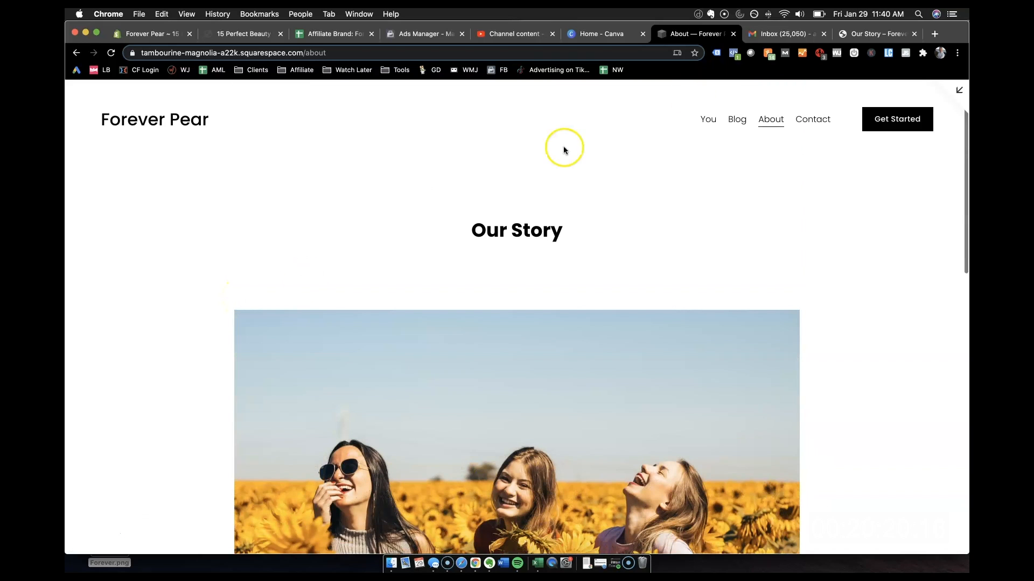
left_click(803, 119)
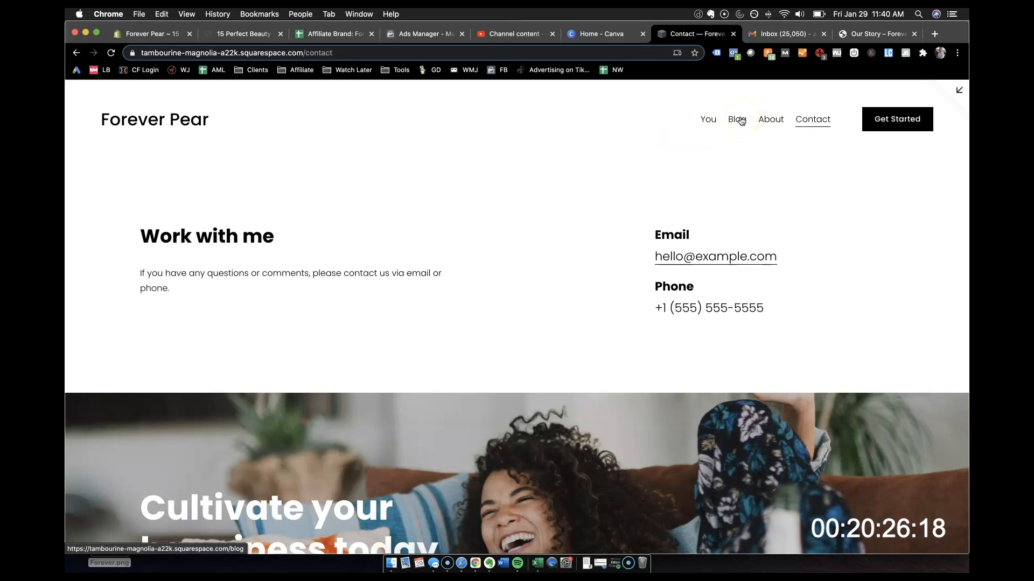
left_click(742, 121)
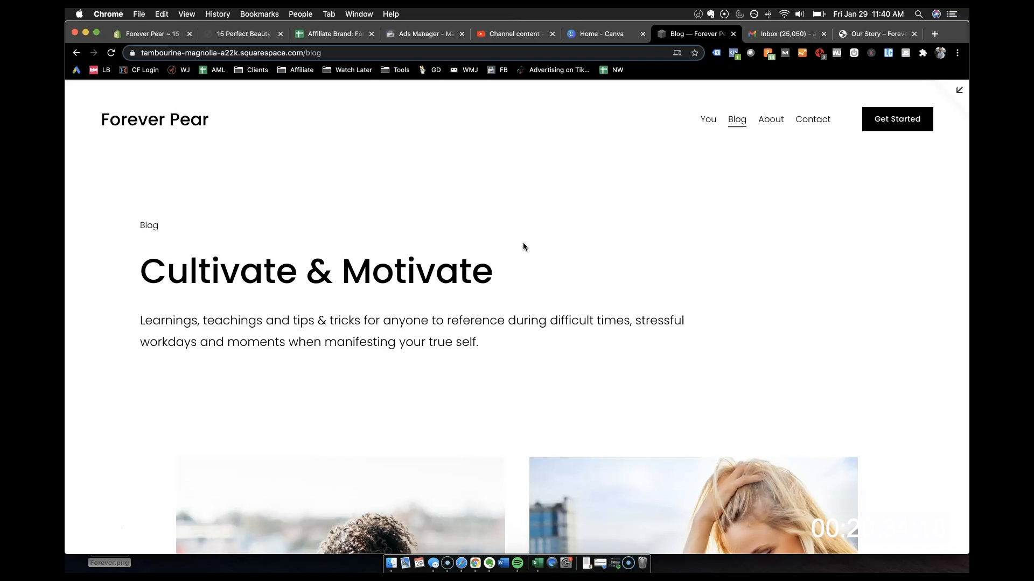
scroll(524, 247, "down", 3)
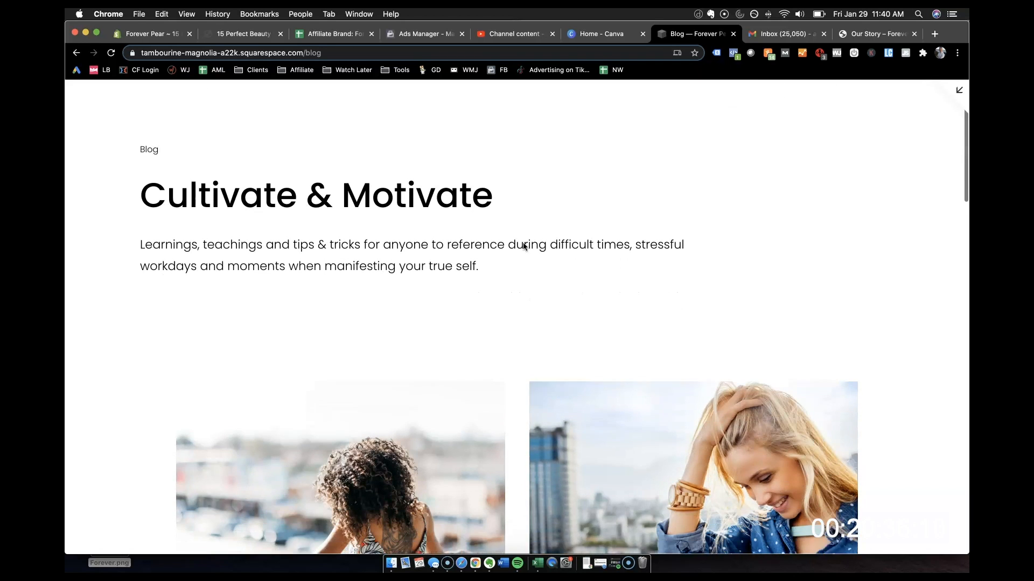
scroll(524, 246, "up", 3)
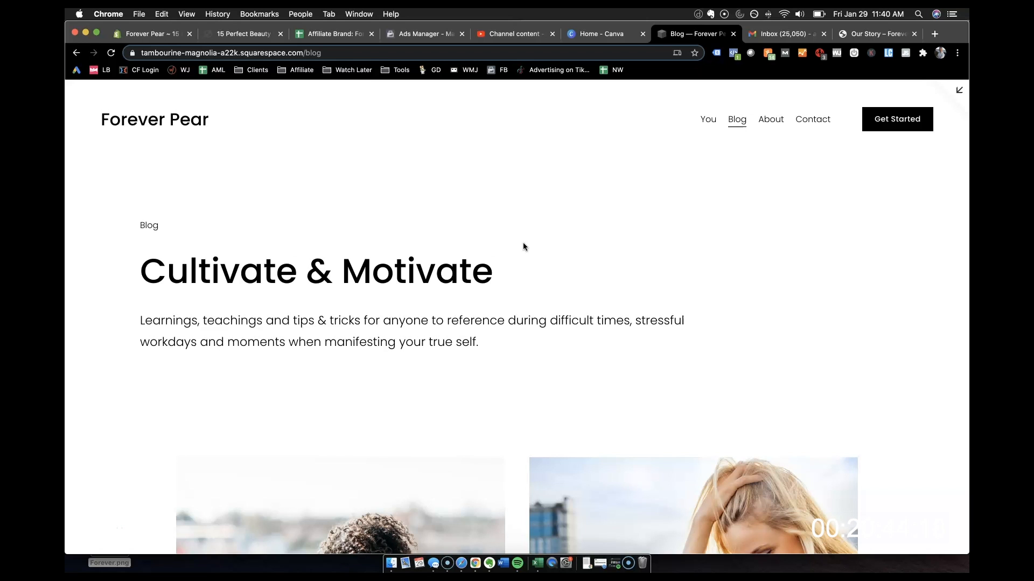
Step: Return to the Home page through the site title and review it from the banner to the footer and back up
left_click(141, 123)
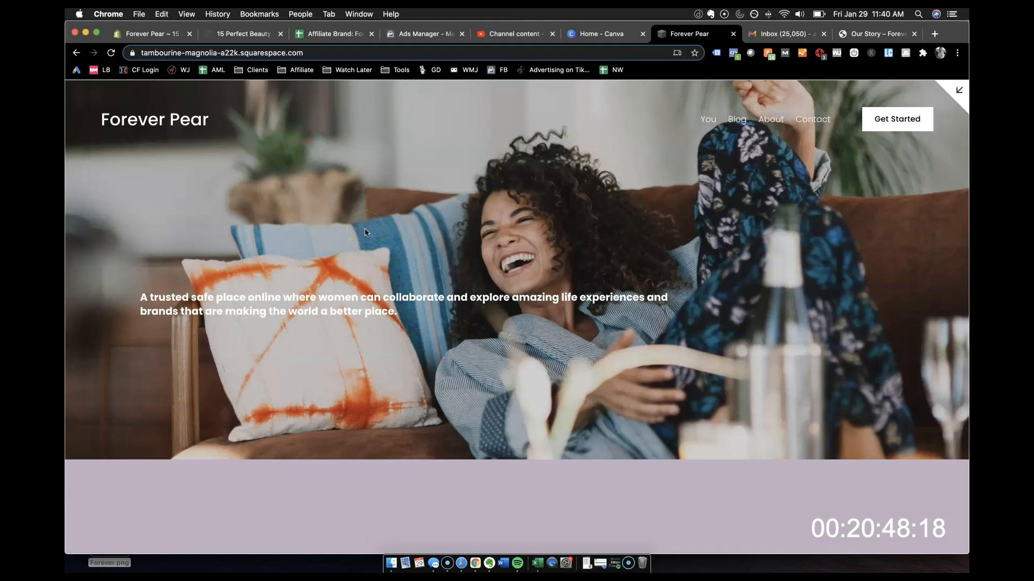
scroll(364, 232, "down", 3)
scroll(365, 232, "down", 1)
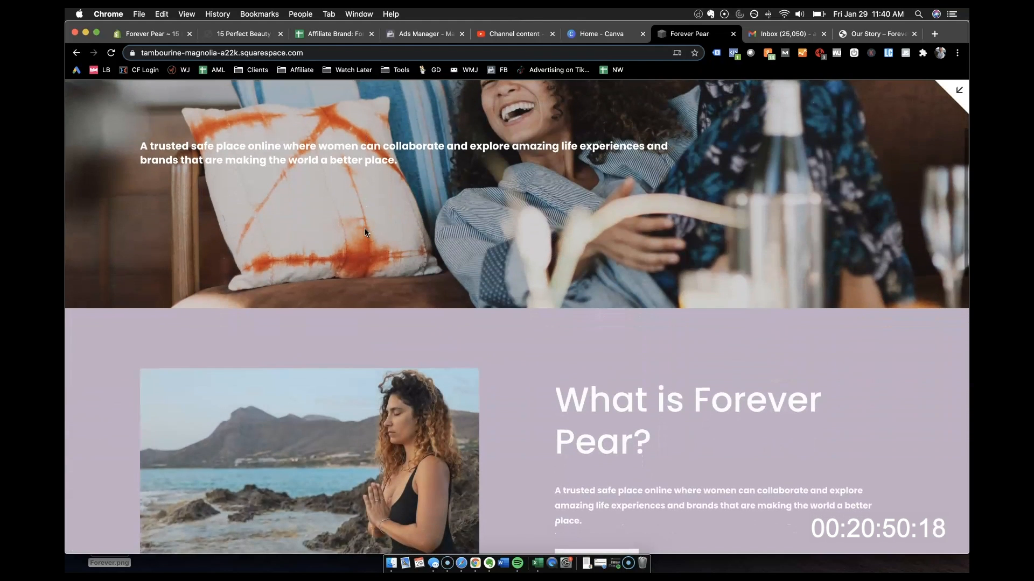
scroll(365, 232, "down", 4)
scroll(364, 232, "down", 10)
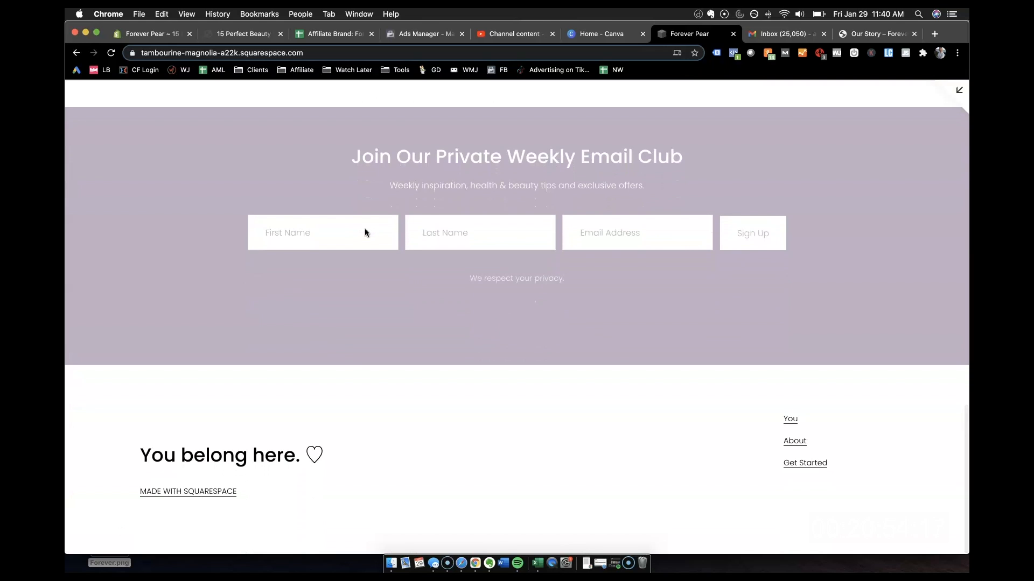
scroll(364, 233, "up", 6)
scroll(364, 232, "up", 8)
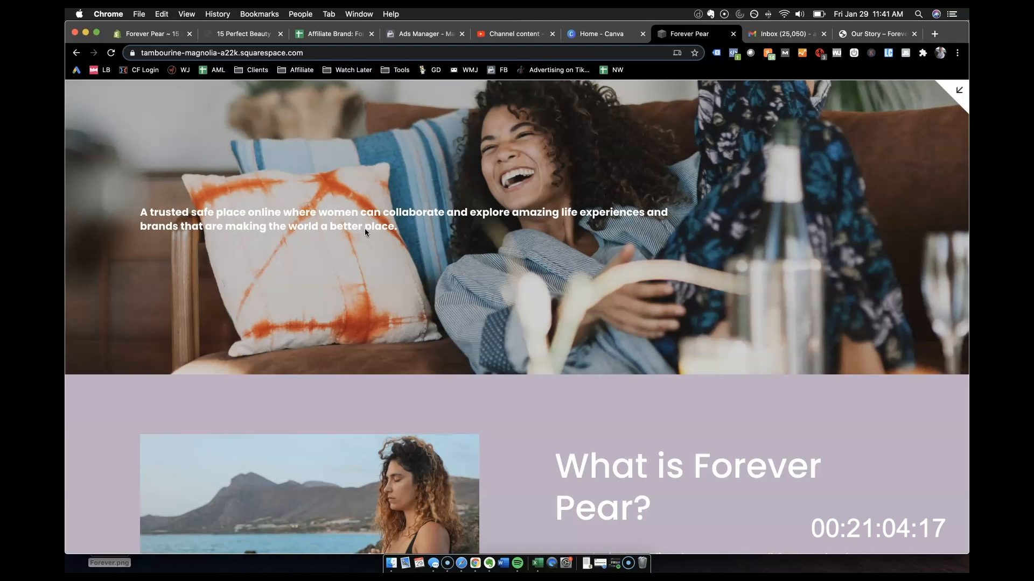
scroll(364, 228, "up", 3)
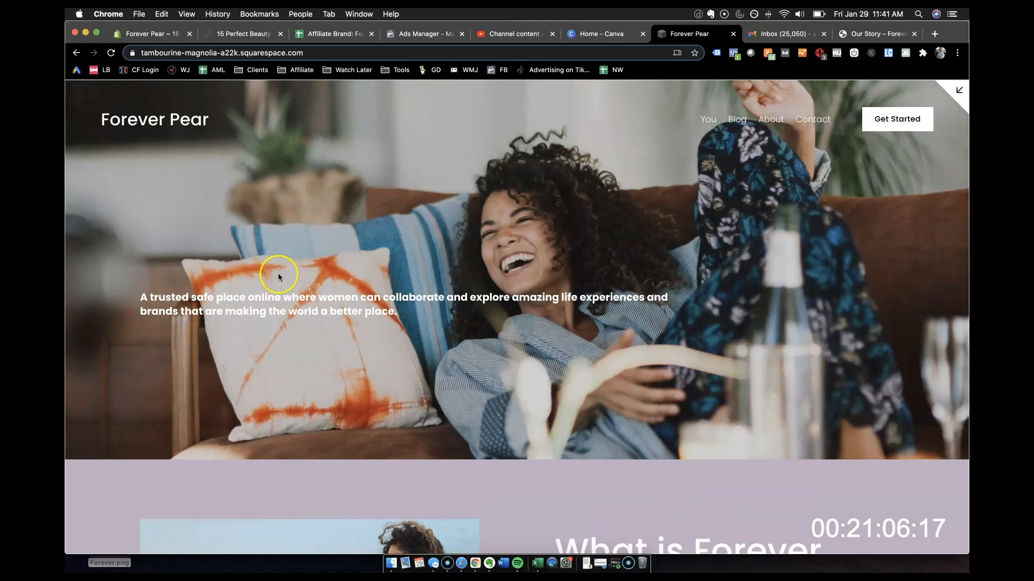